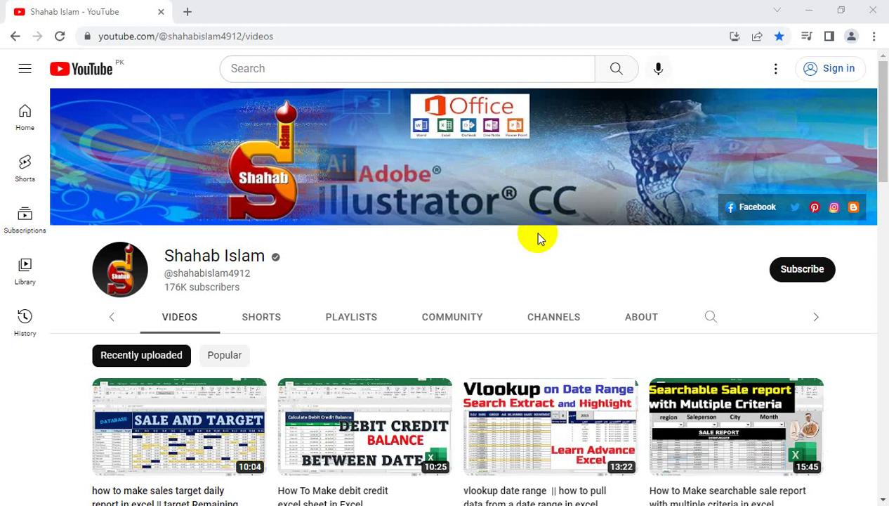
# - Copy the Customer Information sheet through Move or Copy with Create a copy ticked
pyautogui.moveTo(493, 442)
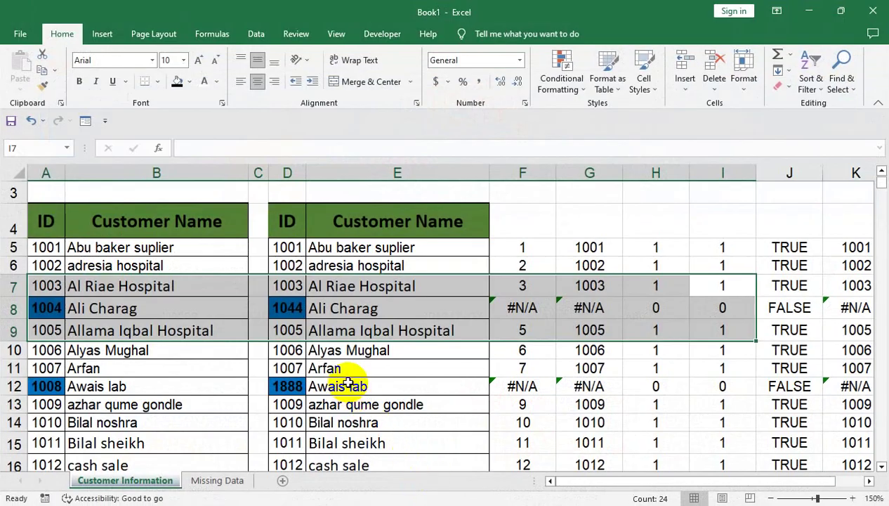
pyautogui.click(347, 383)
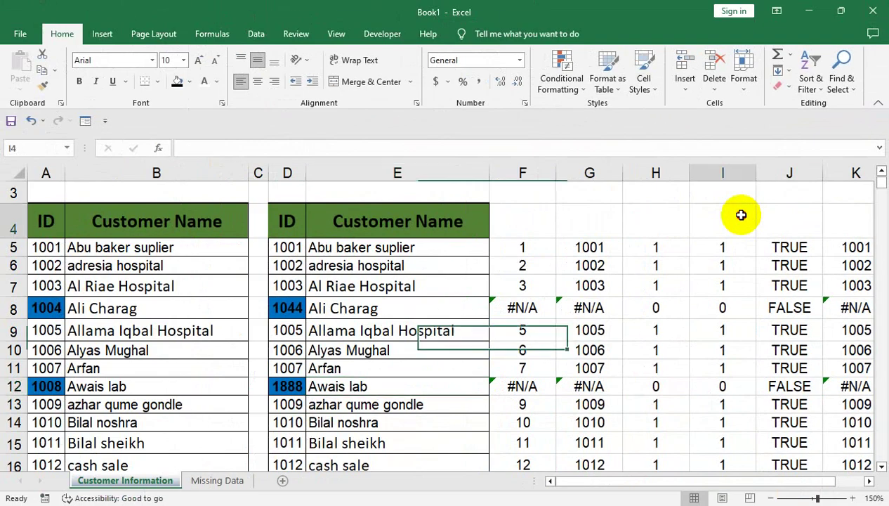
pyautogui.moveTo(501, 221); pyautogui.dragTo(634, 191)
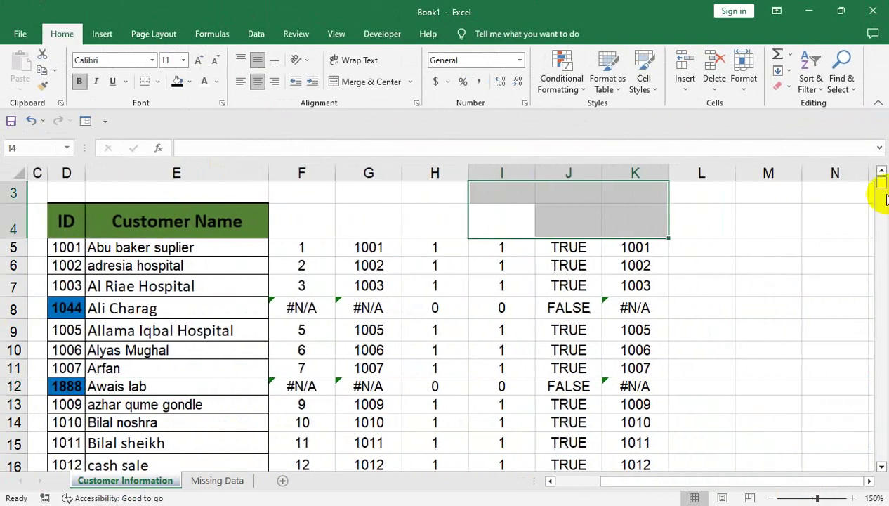
pyautogui.moveTo(627, 480); pyautogui.dragTo(562, 481)
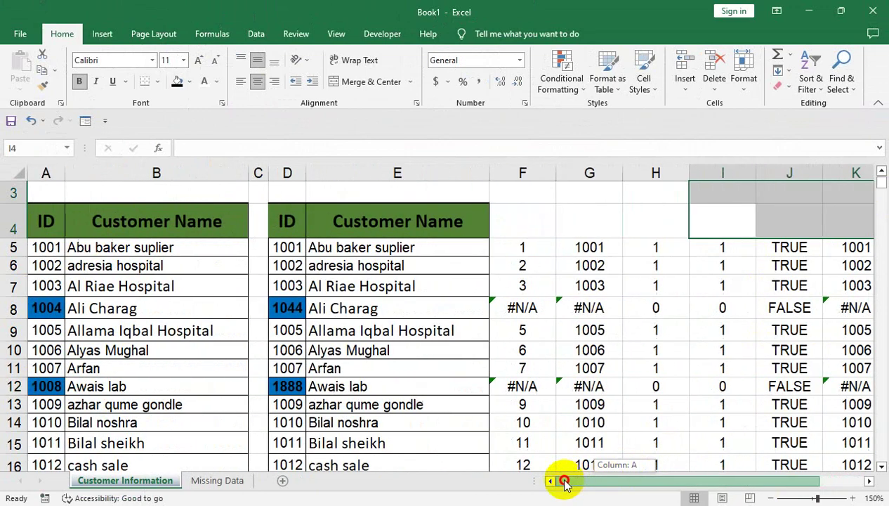
pyautogui.rightClick(172, 480)
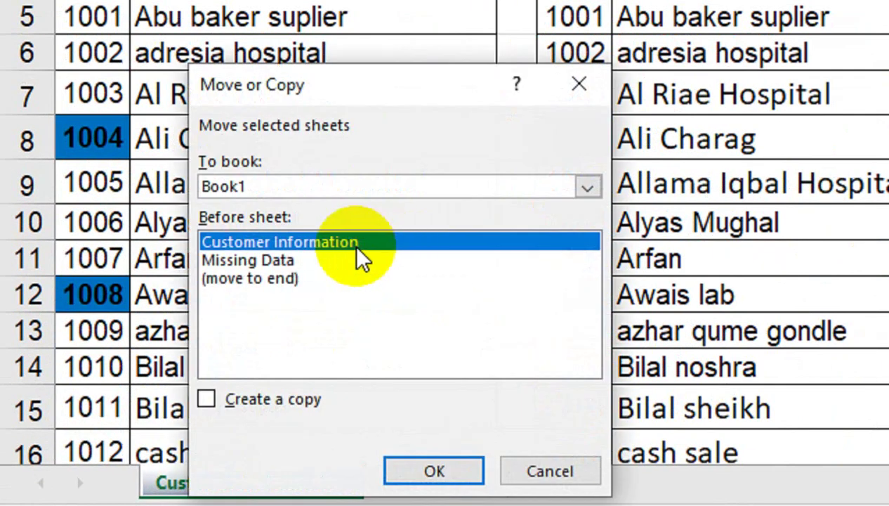
pyautogui.click(278, 381)
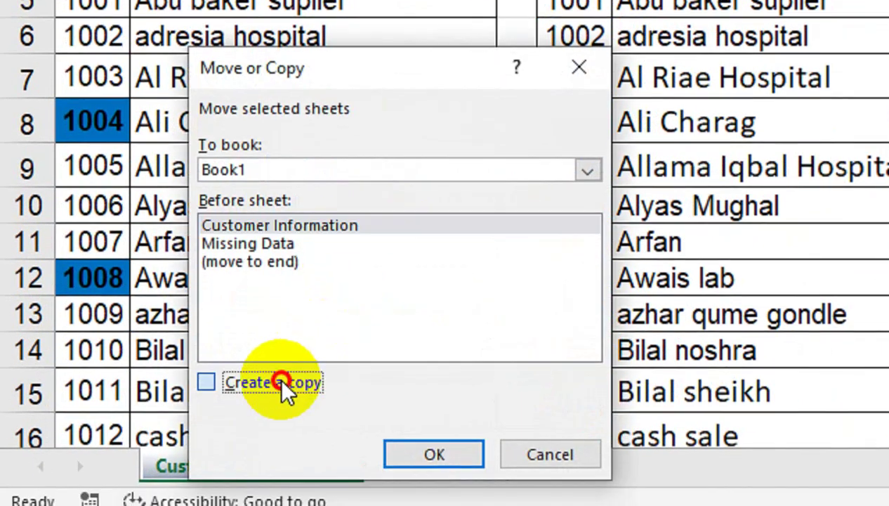
pyautogui.click(416, 429)
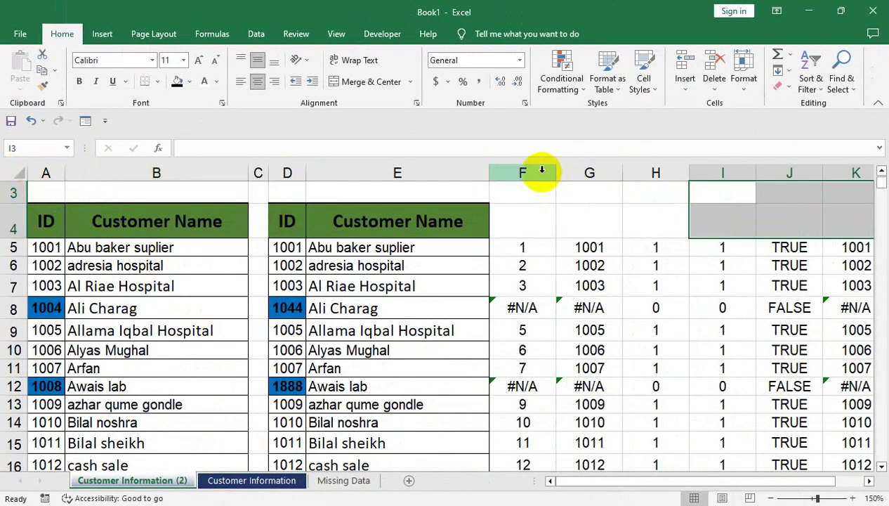
# - Delete the contents of columns F to K and clear their conditional formatting rules
pyautogui.moveTo(538, 172); pyautogui.dragTo(857, 175)
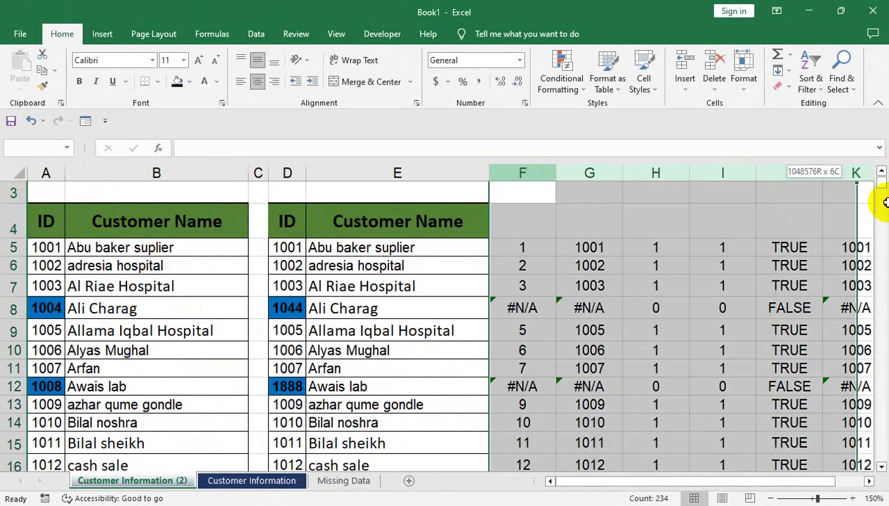
pyautogui.hscroll(3, 858, 193)
pyautogui.press('Delete')
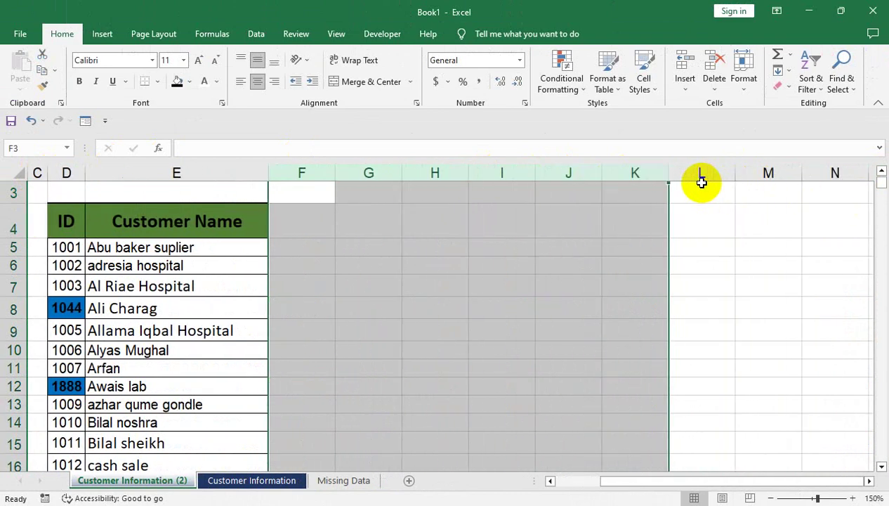
pyautogui.click(576, 91)
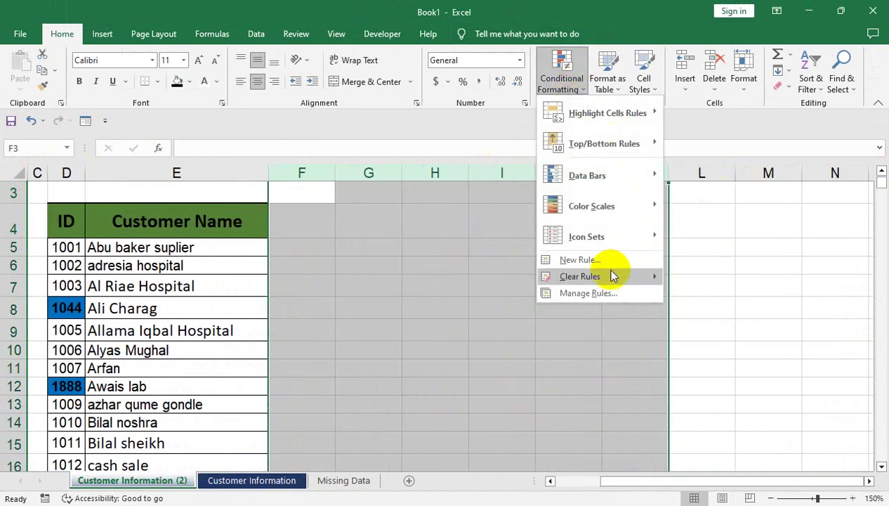
pyautogui.moveTo(659, 282)
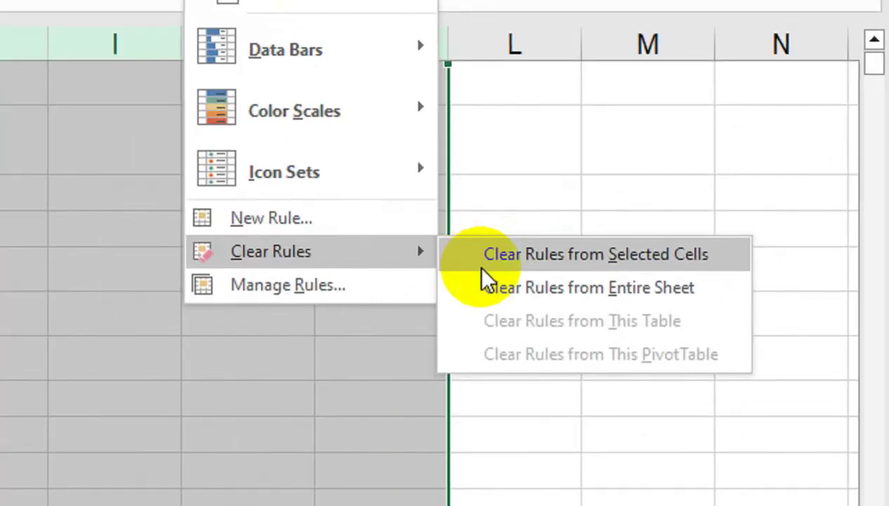
pyautogui.click(686, 281)
pyautogui.moveTo(664, 286); pyautogui.dragTo(2, 422)
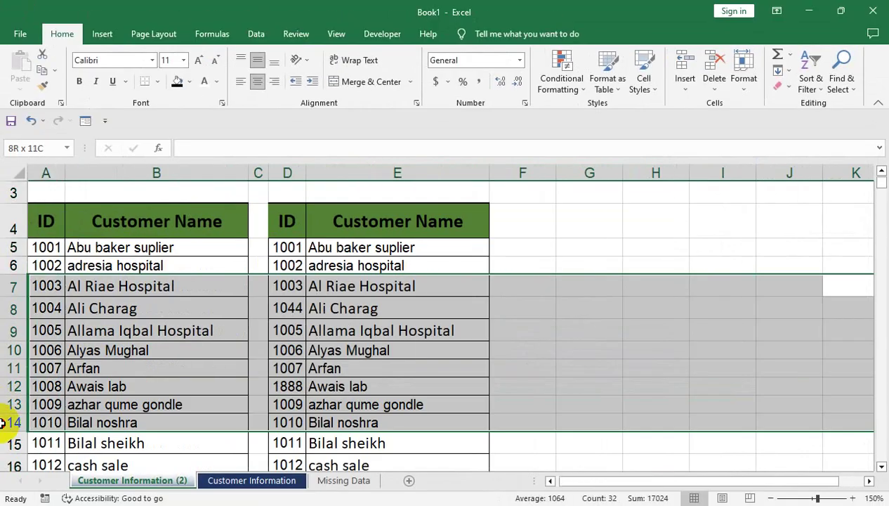
pyautogui.click(228, 366)
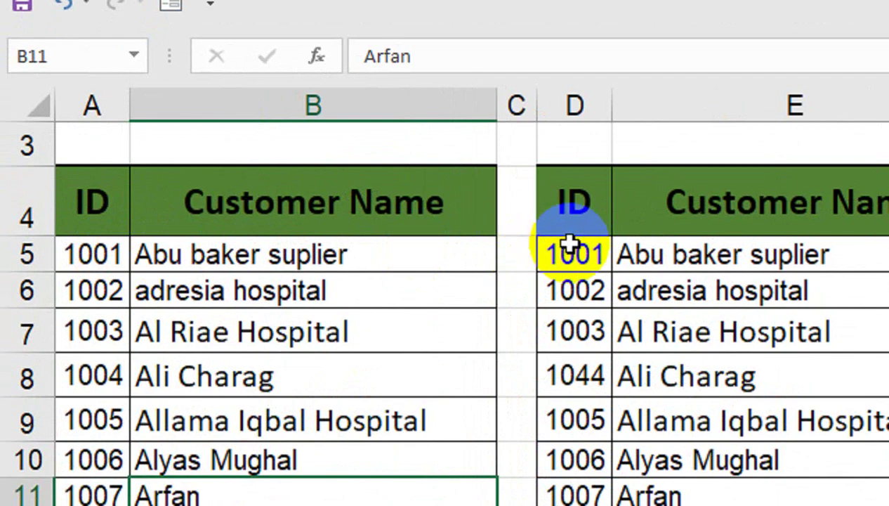
# - Select the ID ranges in column D and column A together
pyautogui.click(569, 243)
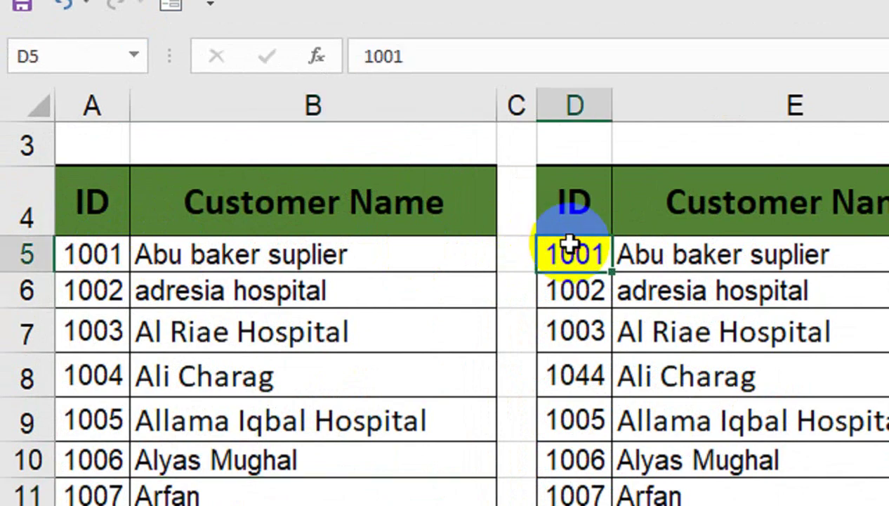
pyautogui.hotkey('ctrl', 'shift', 'Down')
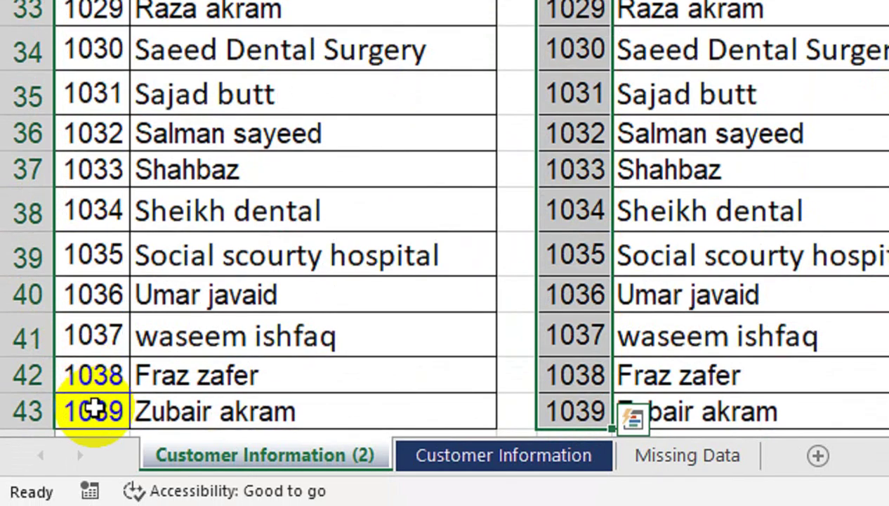
pyautogui.click(95, 408)
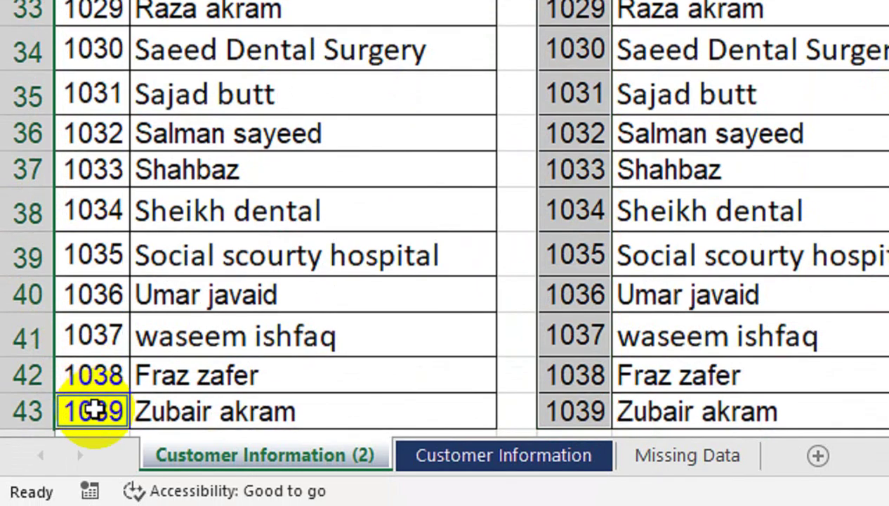
pyautogui.scroll(10, 94, 411)
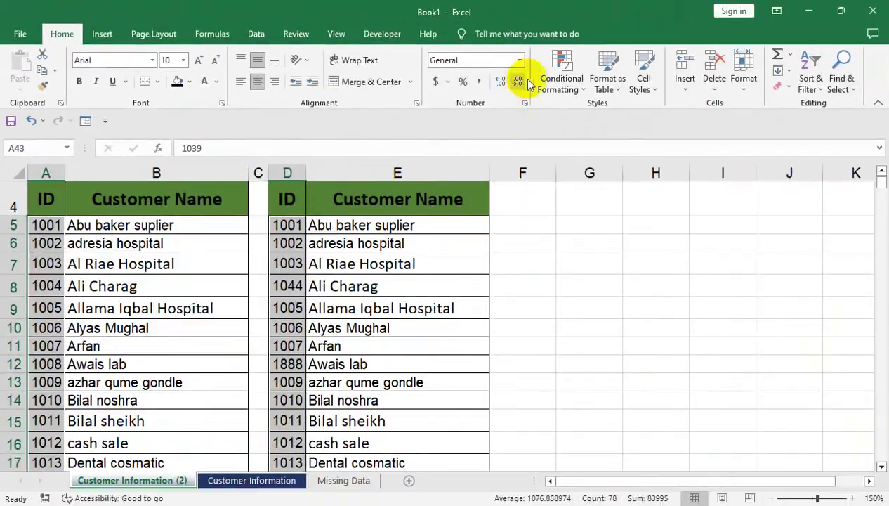
# - Create a new conditional formatting rule that formats unique values
pyautogui.click(561, 80)
pyautogui.click(441, 278)
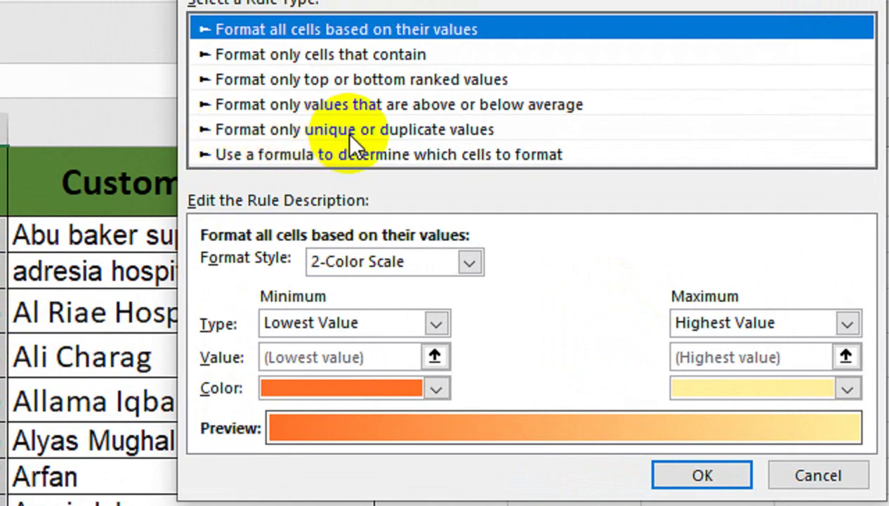
pyautogui.click(346, 132)
pyautogui.click(448, 240)
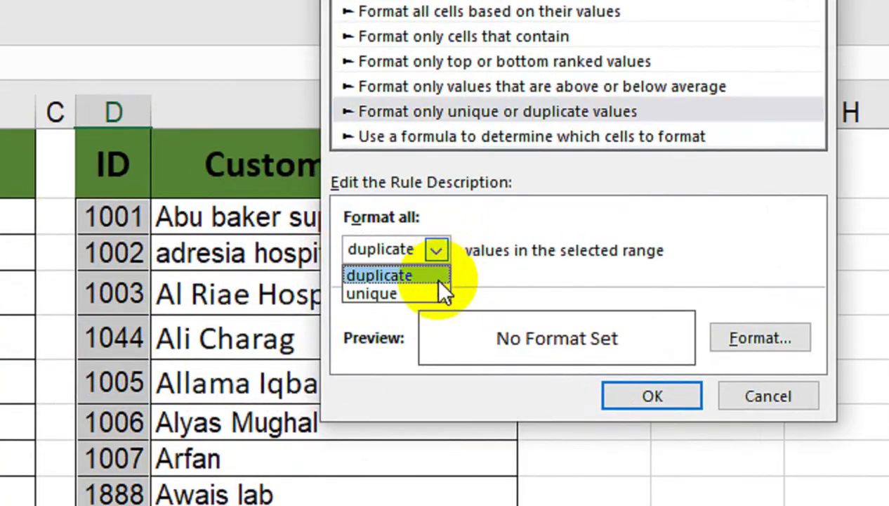
pyautogui.click(446, 261)
# - Give the unique-value rule bold black text on a yellow fill and apply it
pyautogui.click(760, 338)
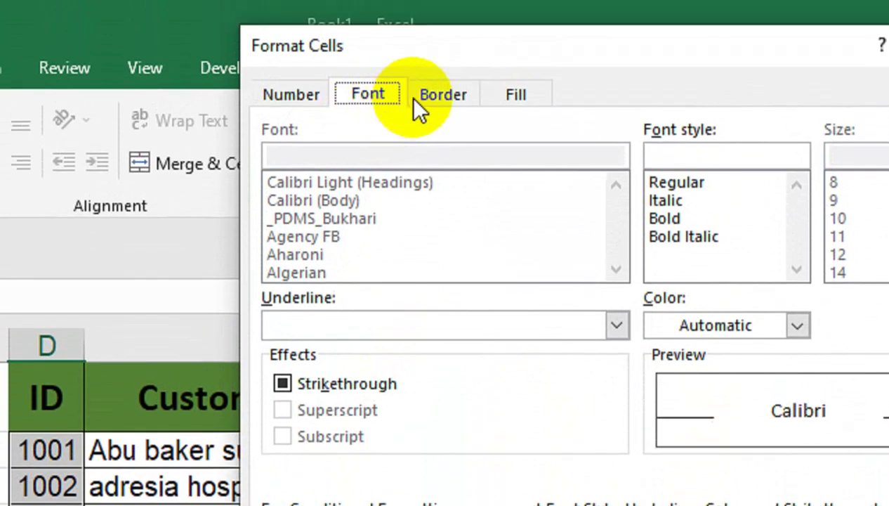
pyautogui.click(441, 94)
pyautogui.click(370, 94)
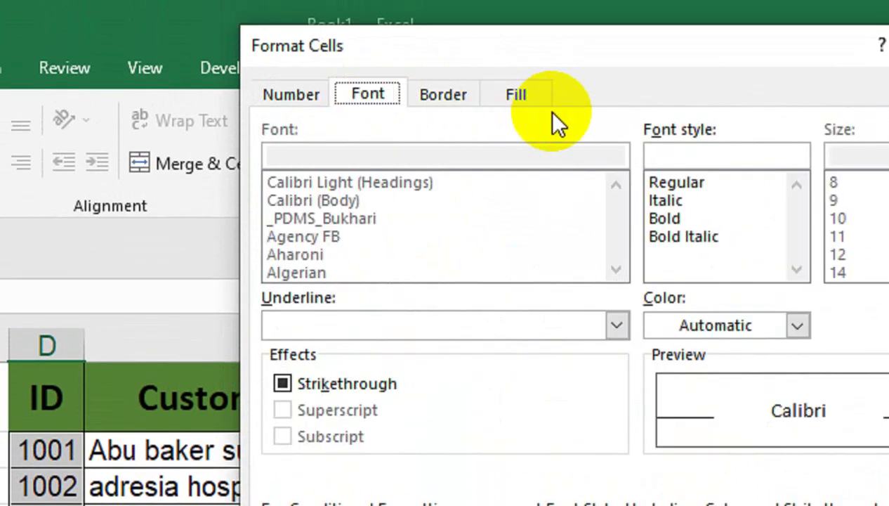
pyautogui.click(518, 94)
pyautogui.click(362, 366)
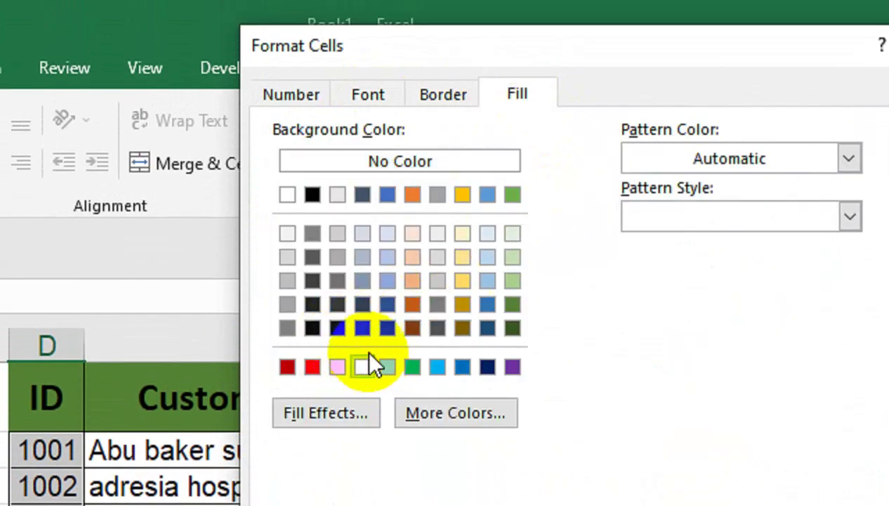
pyautogui.click(386, 90)
pyautogui.click(664, 218)
pyautogui.click(673, 330)
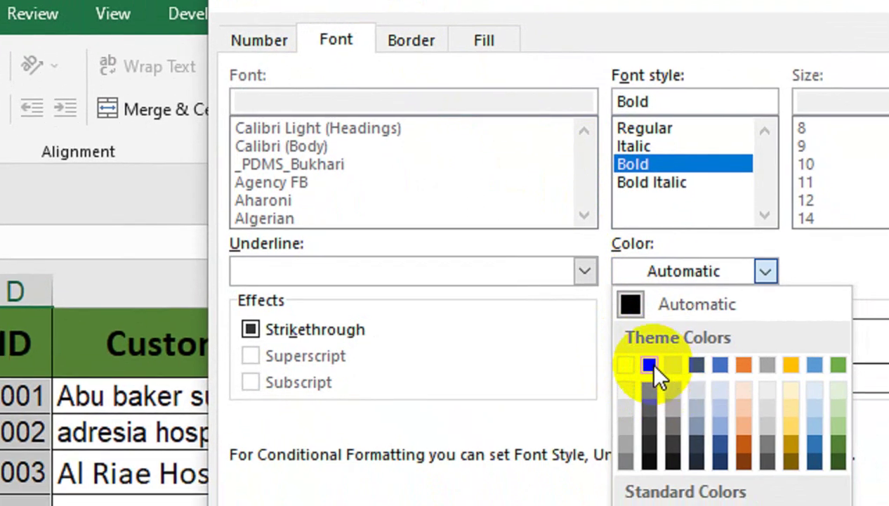
pyautogui.click(660, 366)
pyautogui.click(492, 91)
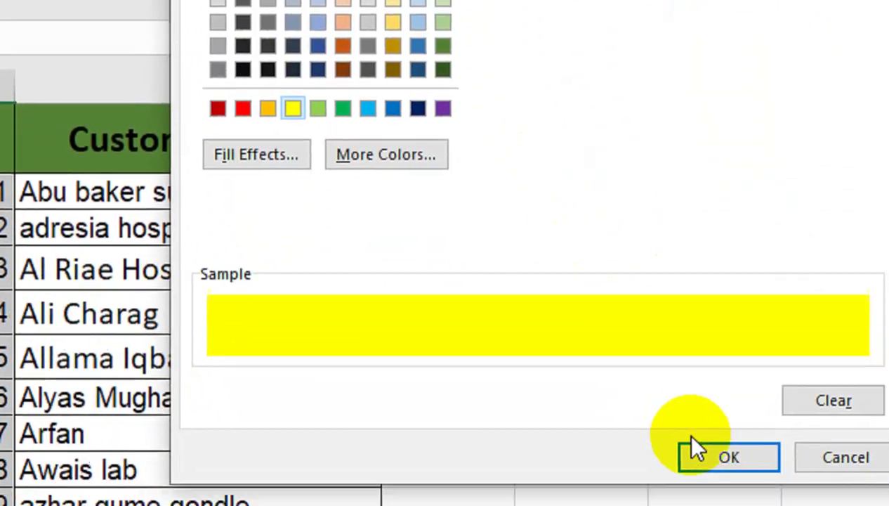
pyautogui.click(694, 452)
pyautogui.click(532, 309)
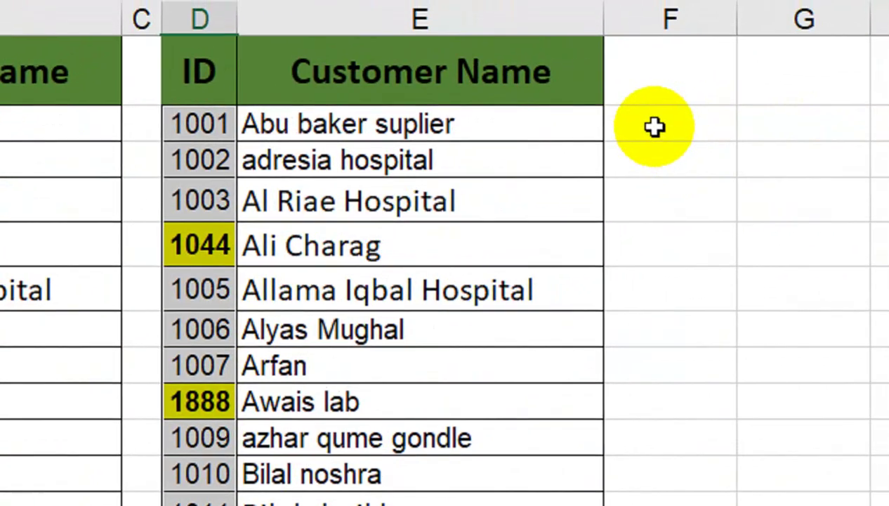
# - Enter =MATCH(D5,$A$5:$A$43,0) in F5
pyautogui.click(655, 126)
pyautogui.write('=')
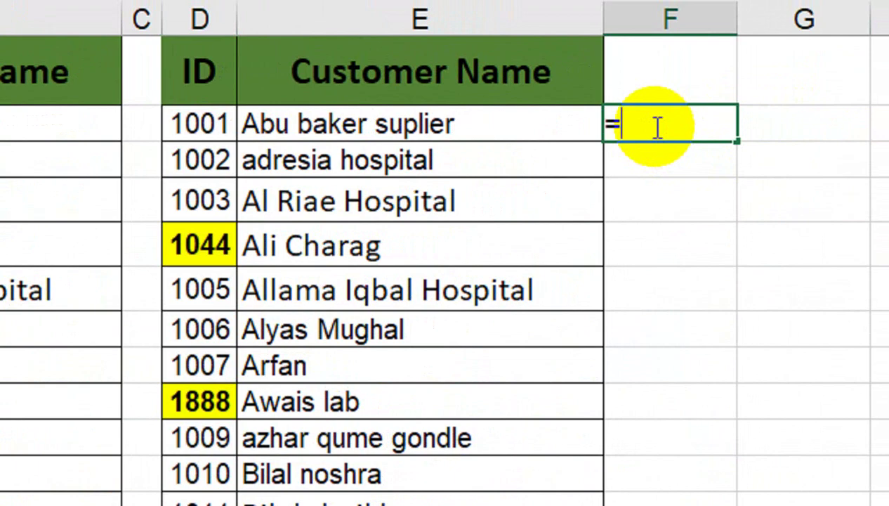
pyautogui.write('MAT')
pyautogui.press('Tab')
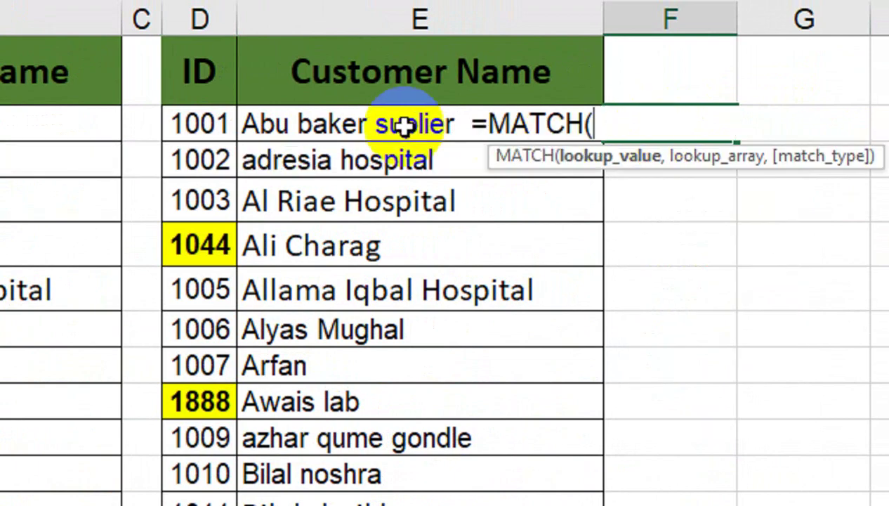
pyautogui.click(222, 127)
pyautogui.write(',')
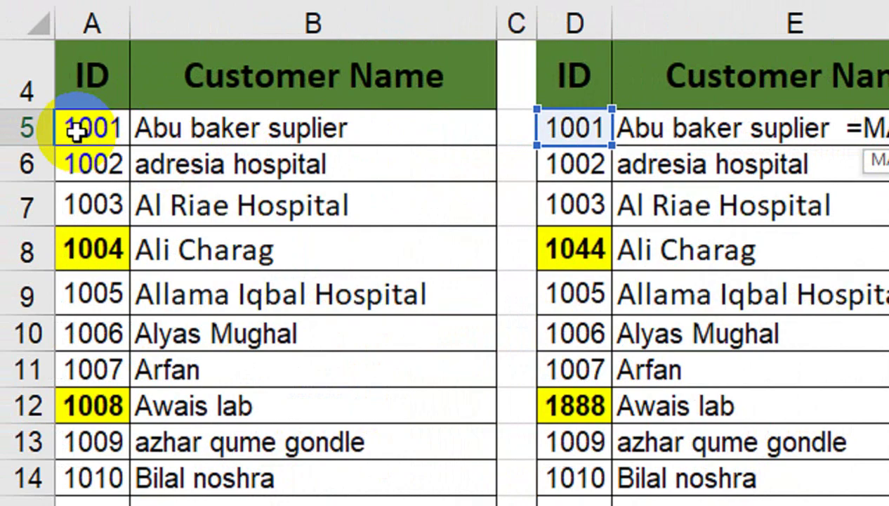
pyautogui.click(76, 132)
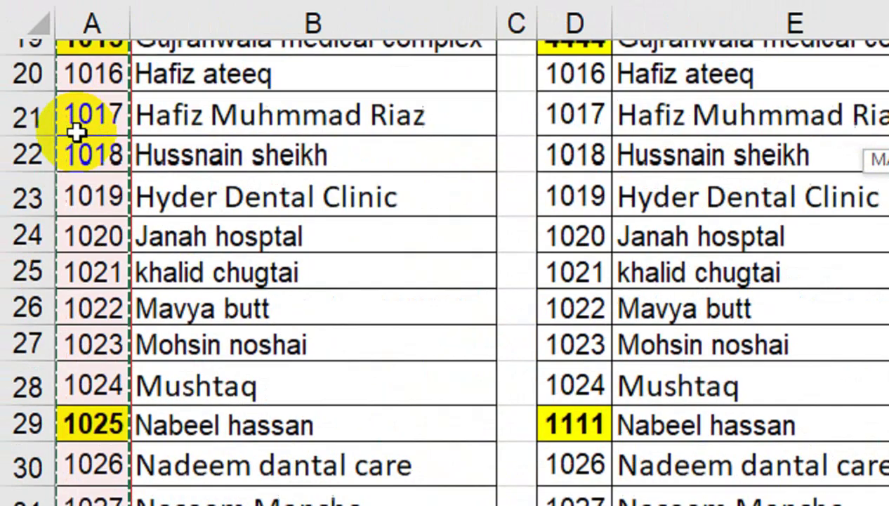
pyautogui.moveTo(76, 132); pyautogui.dragTo(78, 499)
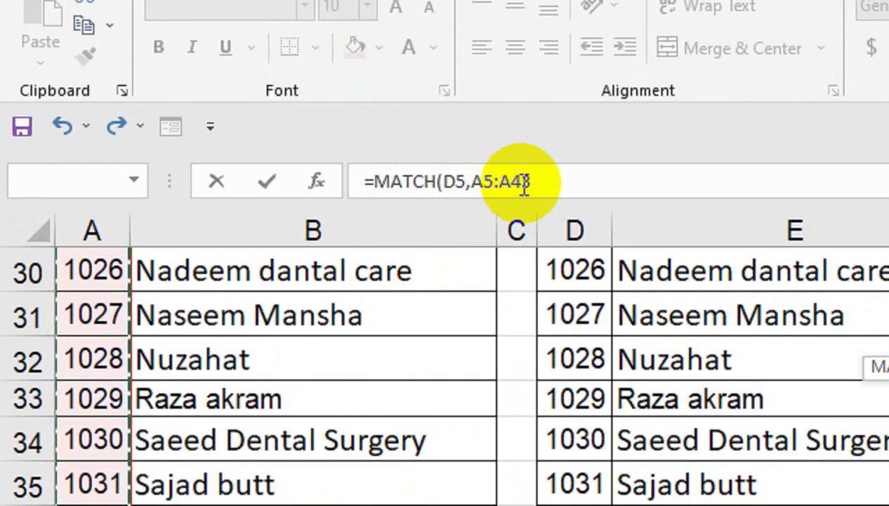
pyautogui.press('F4')
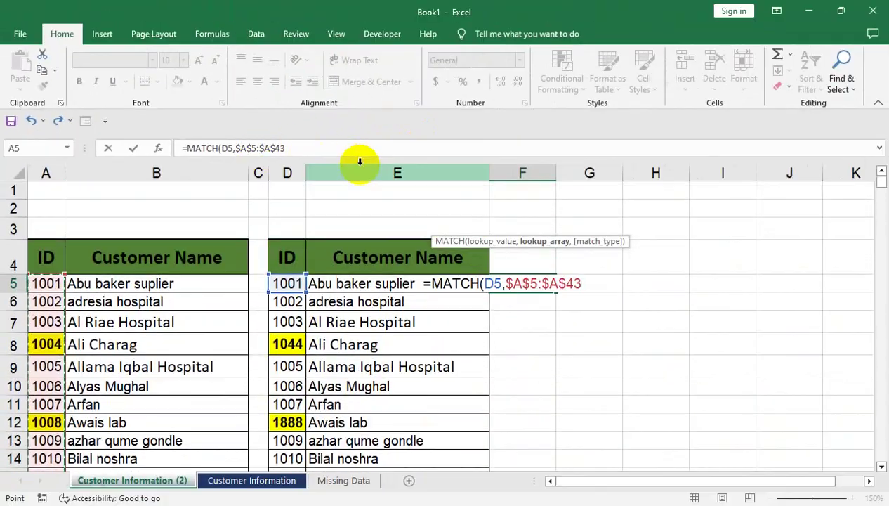
pyautogui.write(',0')
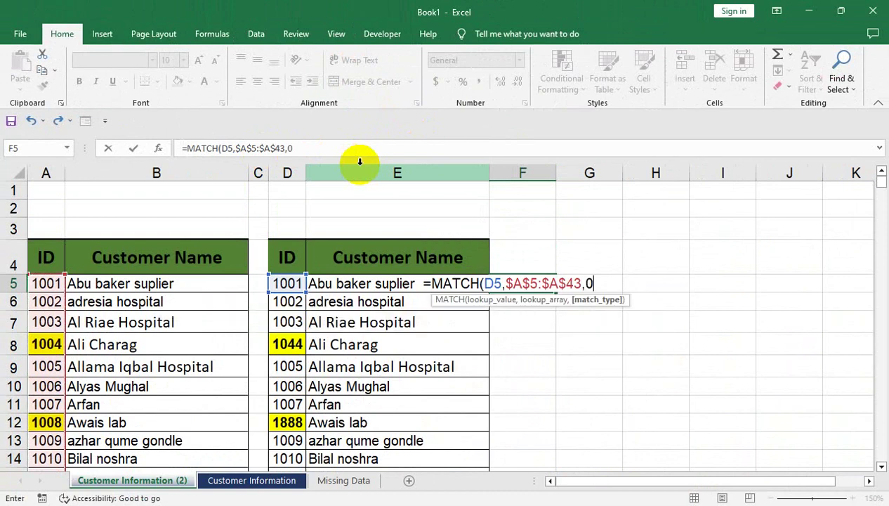
pyautogui.write(')')
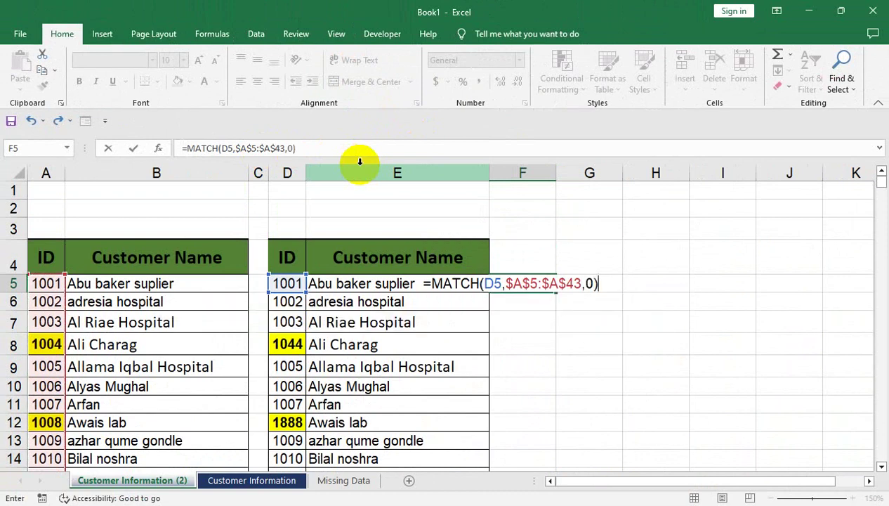
pyautogui.press('Return')
# - Fill the MATCH formula down column F and reopen F5 for editing
pyautogui.click(538, 281)
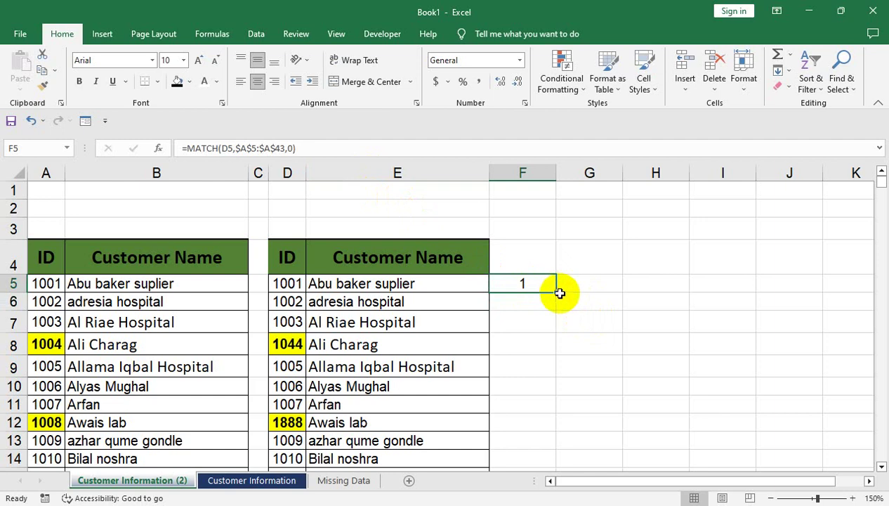
pyautogui.doubleClick(559, 295)
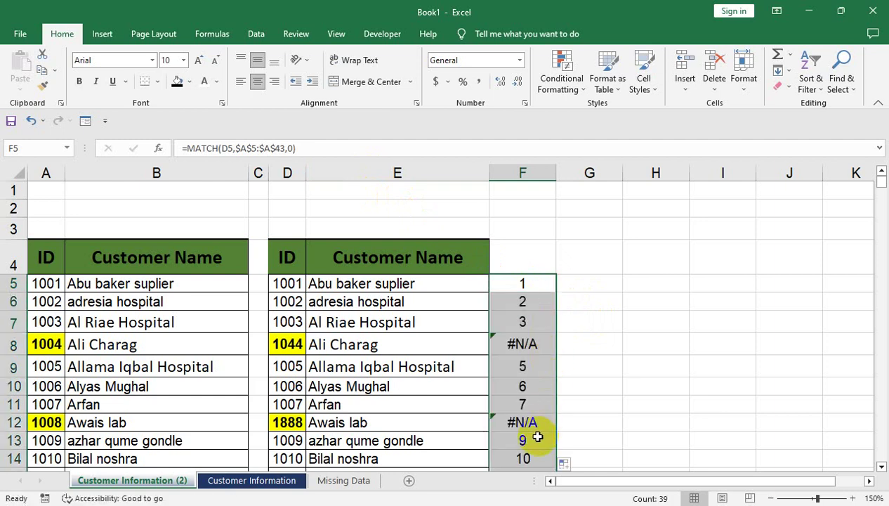
pyautogui.click(526, 282)
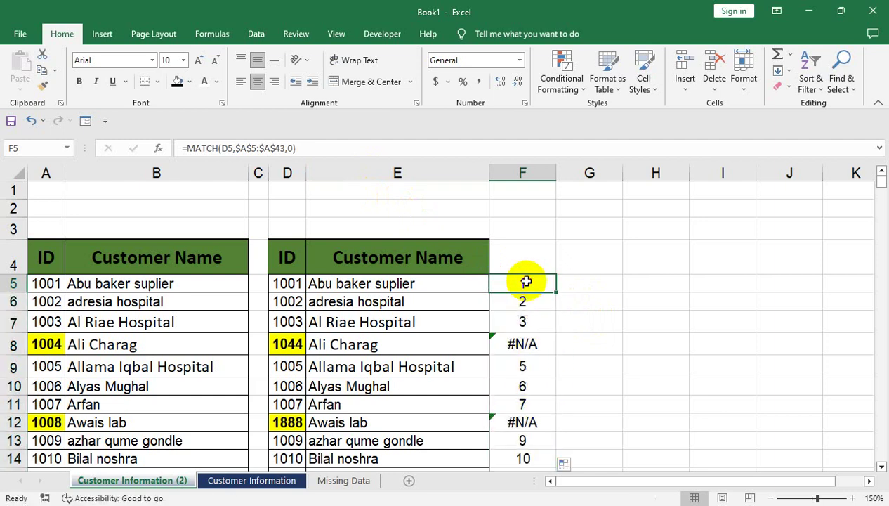
pyautogui.doubleClick(526, 282)
# - Wrap F5's MATCH formula in IFERROR so it returns "Missing"
pyautogui.click(431, 285)
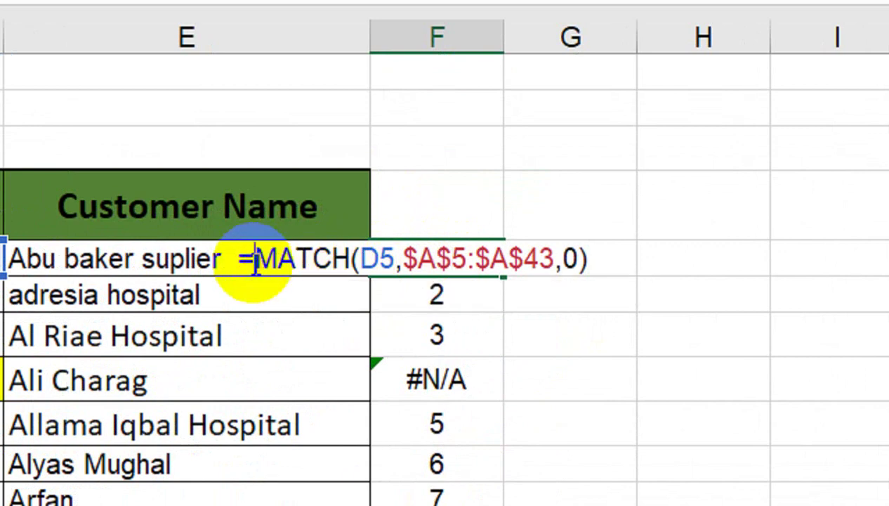
pyautogui.write('IF')
pyautogui.press('Down')
pyautogui.press('Tab')
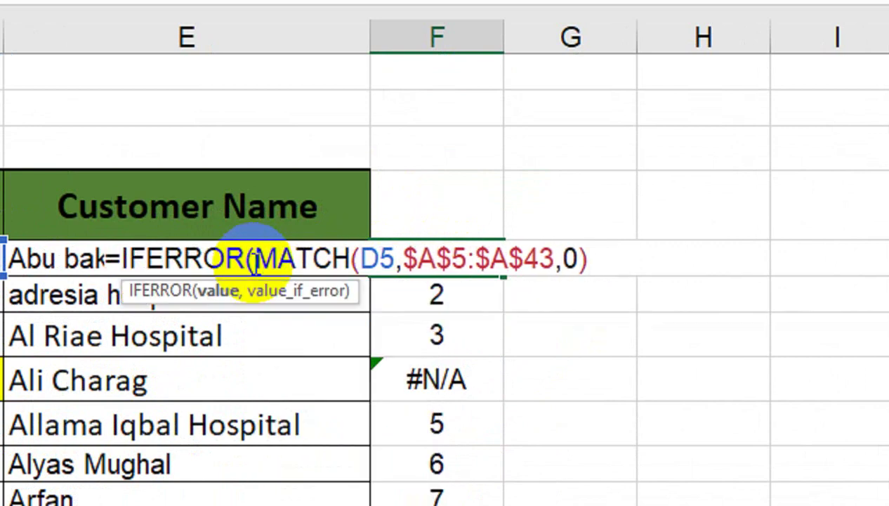
pyautogui.press('End')
pyautogui.write(',')
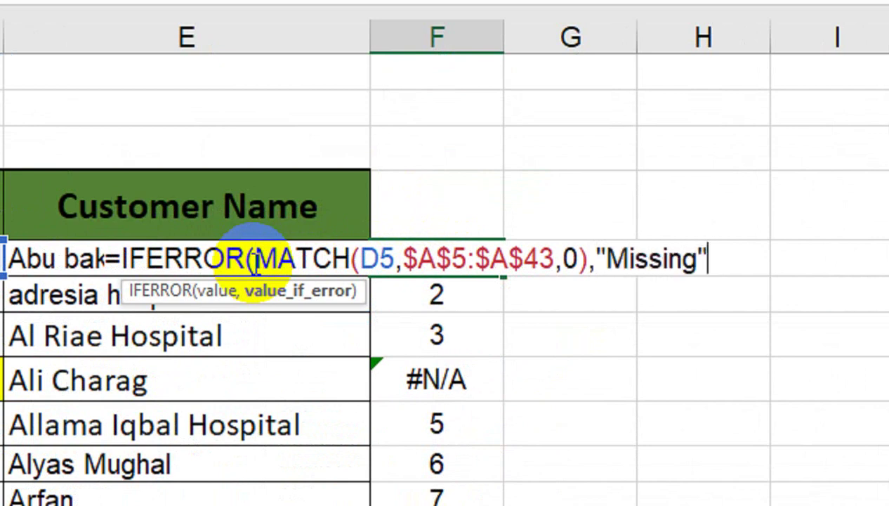
pyautogui.write(')')
pyautogui.press('Return')
# - Fill the IFERROR MATCH formula down column F
pyautogui.click(481, 270)
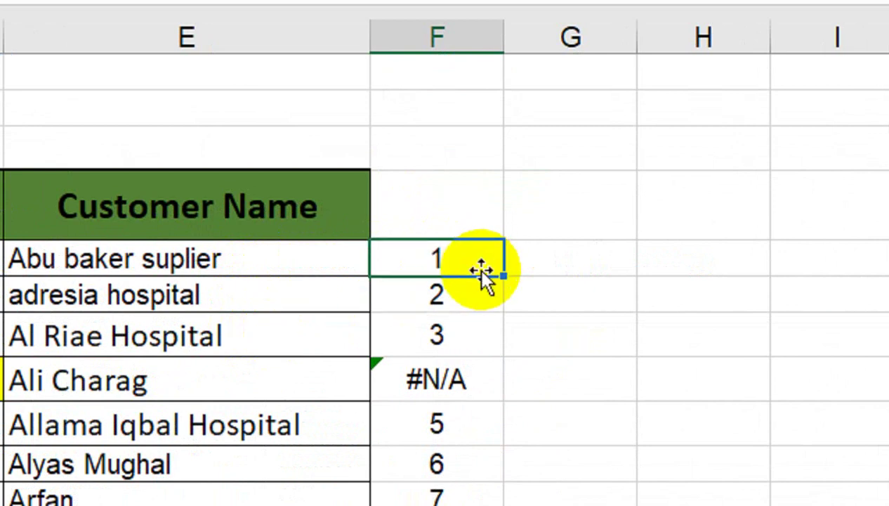
pyautogui.doubleClick(503, 277)
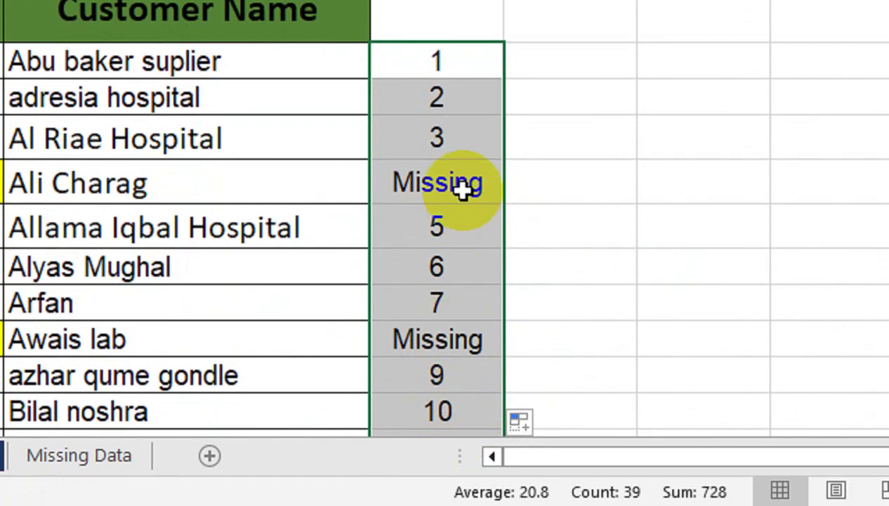
pyautogui.scroll(3, 511, 113)
pyautogui.hotkey('ctrl', 'q')
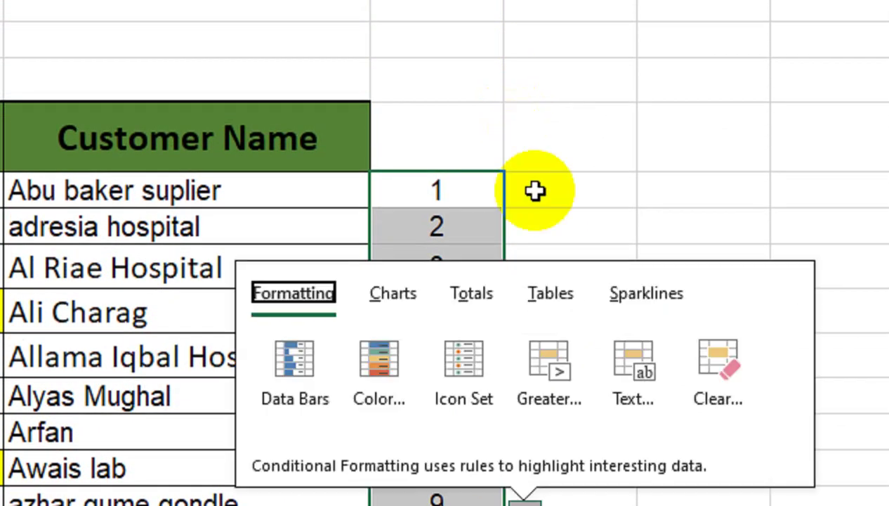
pyautogui.press('Right')
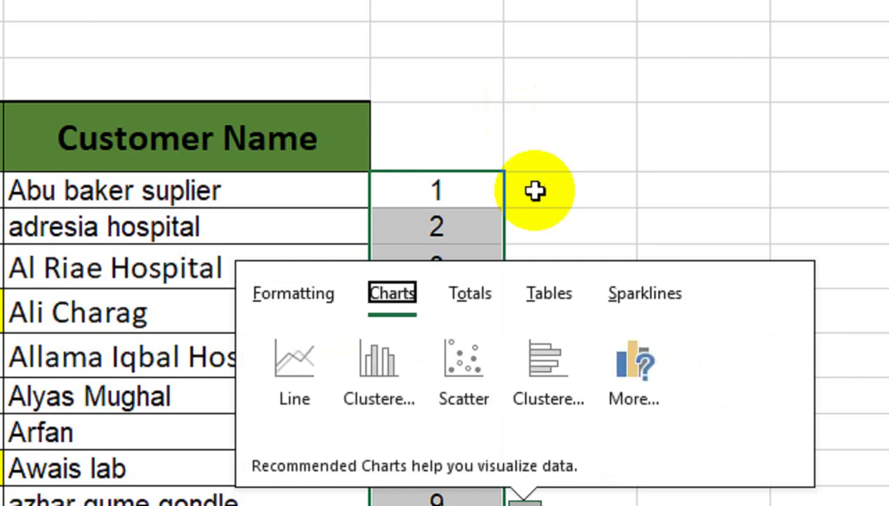
pyautogui.click(538, 190)
# - Enter =VLOOKUP(D5,$A$5:$A$43,1,FALSE) in G5
pyautogui.write('=vl')
pyautogui.press('Tab')
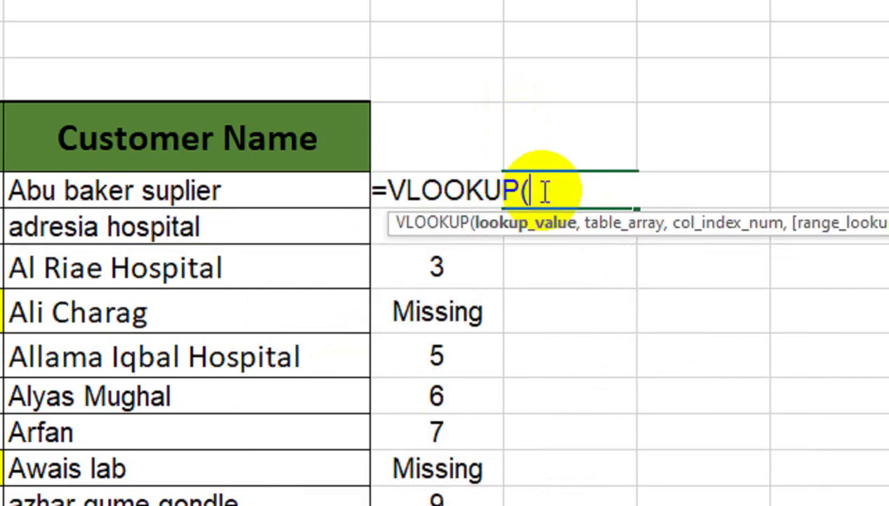
pyautogui.click(211, 223)
pyautogui.click(219, 194)
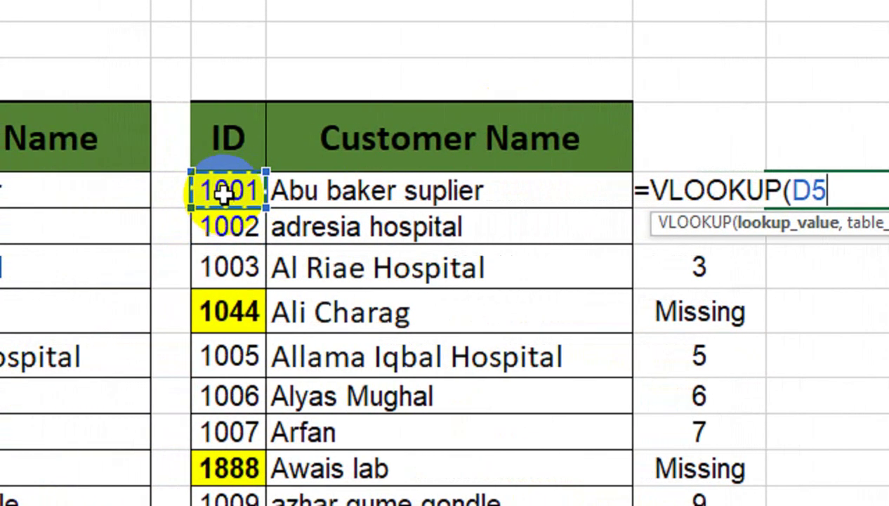
pyautogui.write(',')
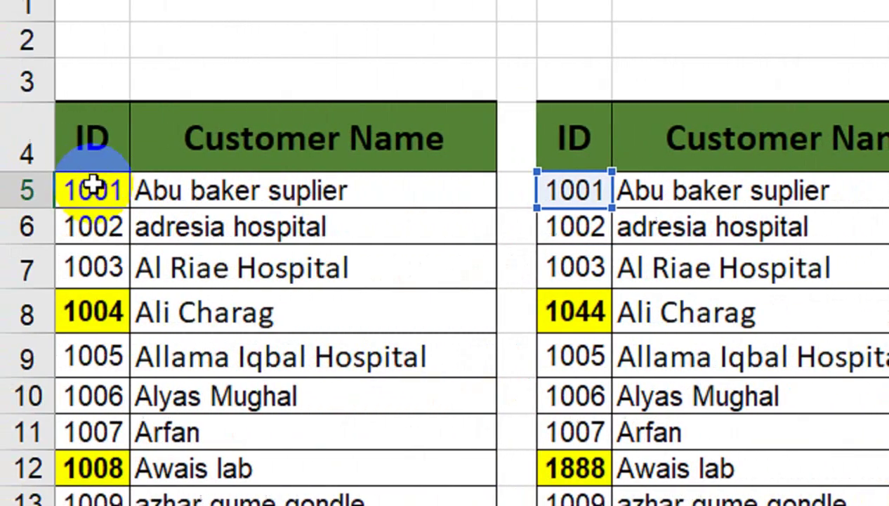
pyautogui.click(94, 186)
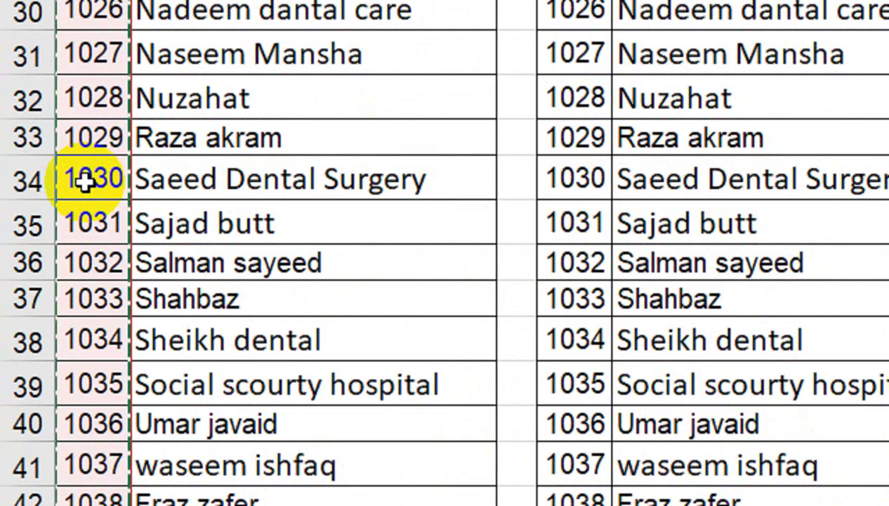
pyautogui.moveTo(84, 184); pyautogui.dragTo(99, 498)
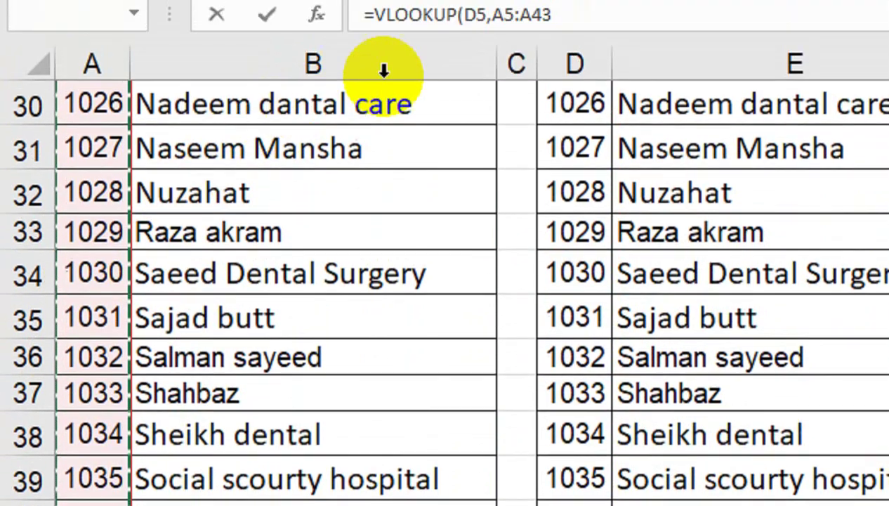
pyautogui.press('F4')
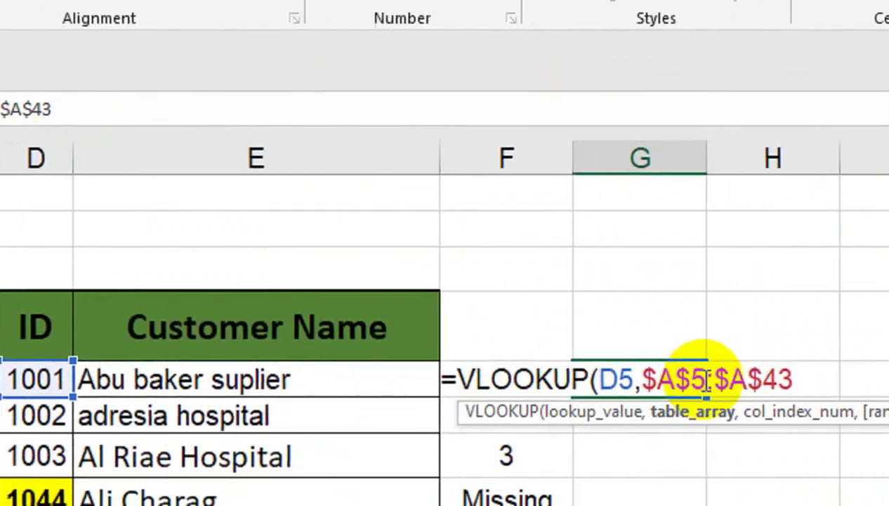
pyautogui.write(',1,')
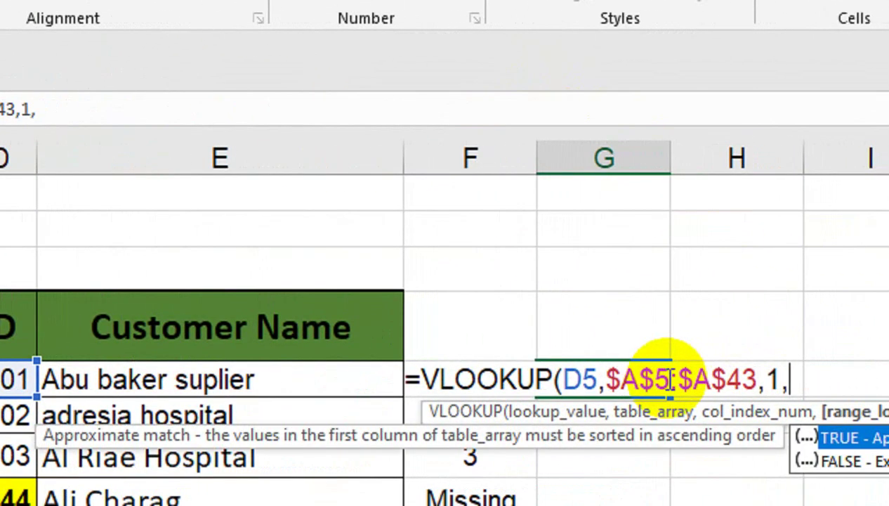
pyautogui.press('BackSpace')
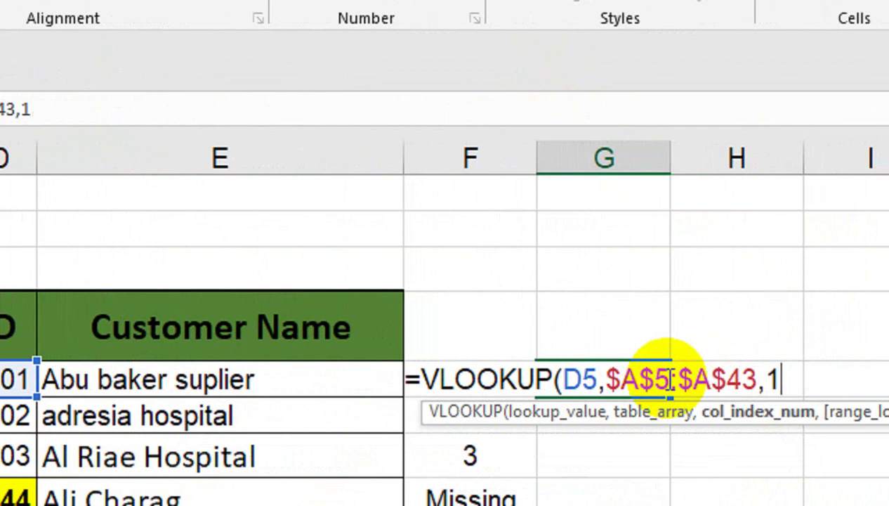
pyautogui.write(',FALSE')
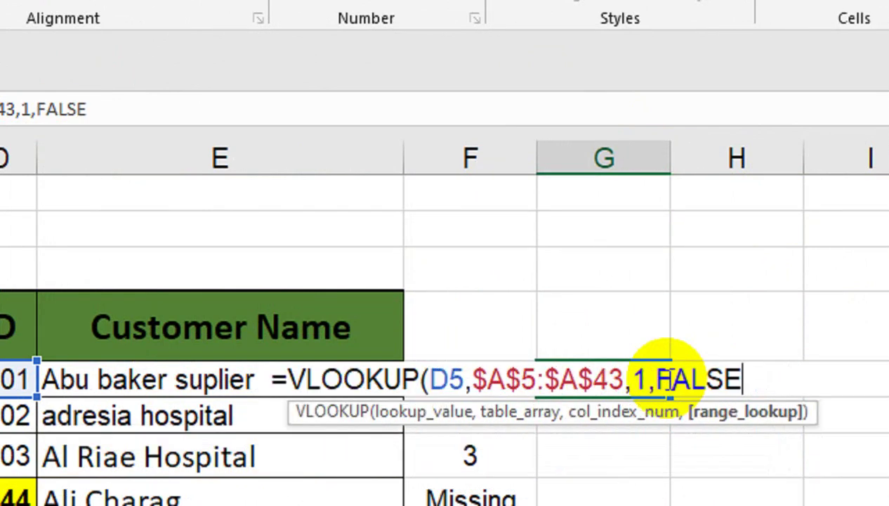
pyautogui.write(')')
pyautogui.press('Return')
# - Fill the VLOOKUP formula down column G and reopen G5 for editing
pyautogui.click(647, 382)
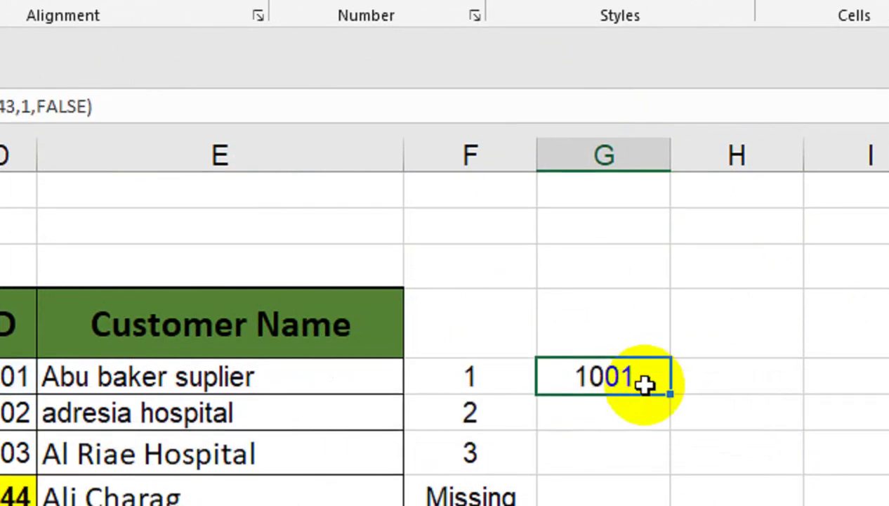
pyautogui.doubleClick(671, 397)
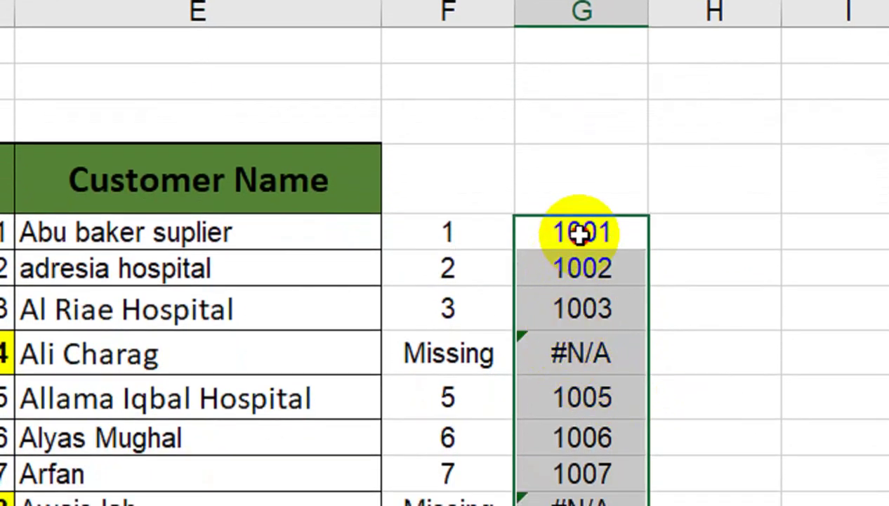
pyautogui.doubleClick(590, 340)
# - Wrap G5's VLOOKUP in IFERROR returning "No Match"
pyautogui.click(257, 228)
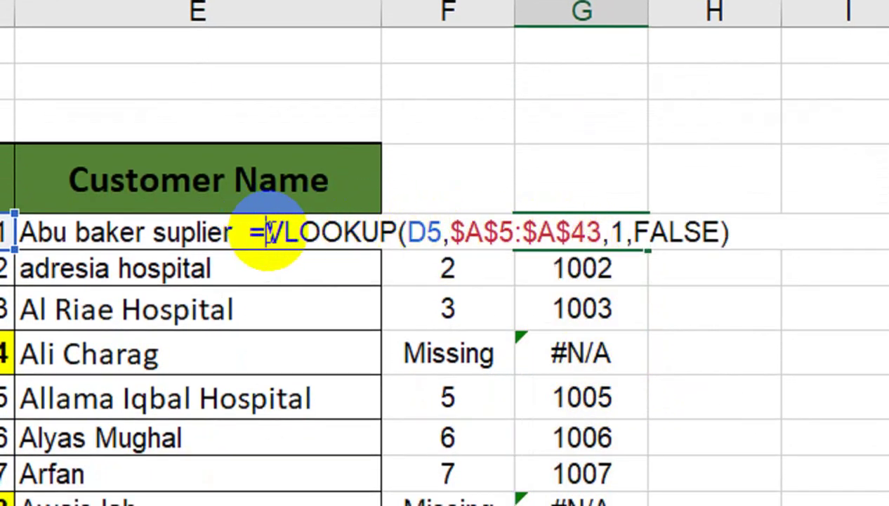
pyautogui.write('I')
pyautogui.press('Down')
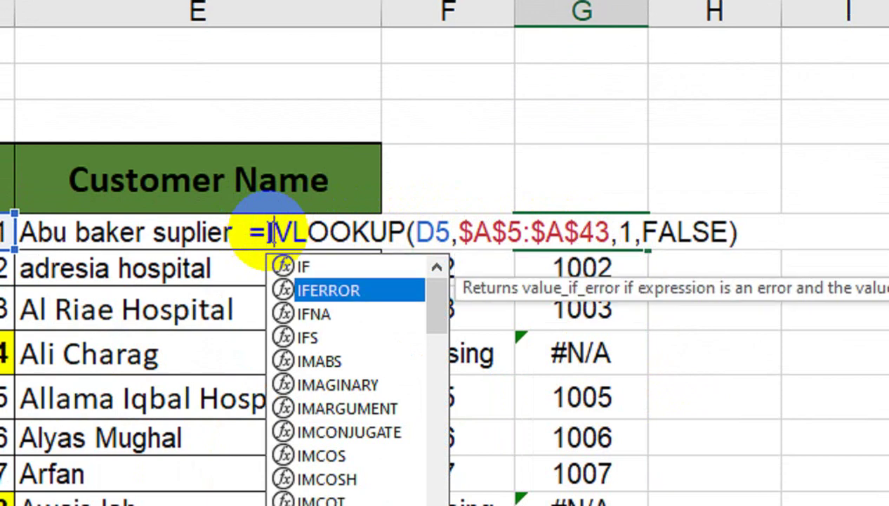
pyautogui.press('Tab')
pyautogui.click(699, 237)
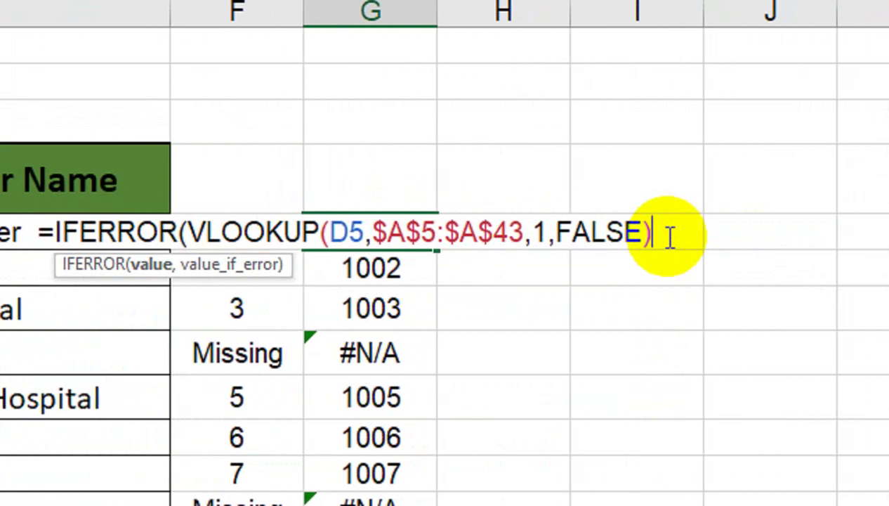
pyautogui.write(',"n')
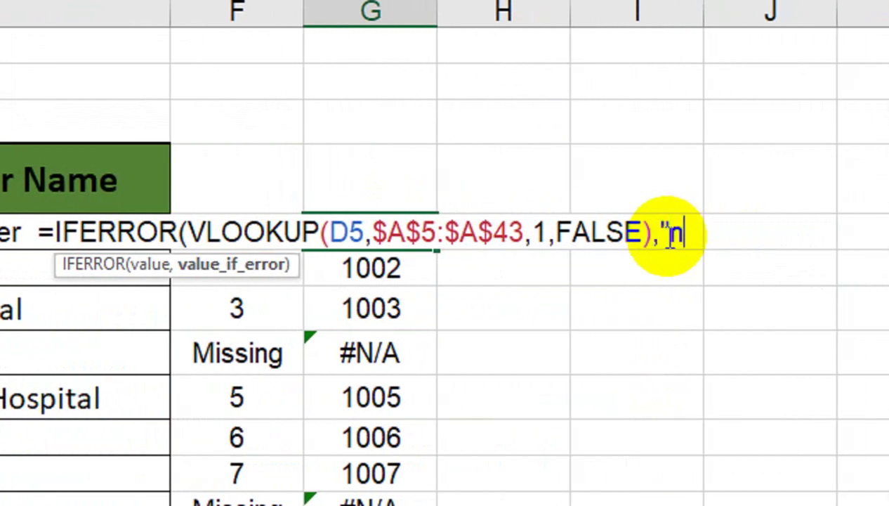
pyautogui.write('O')
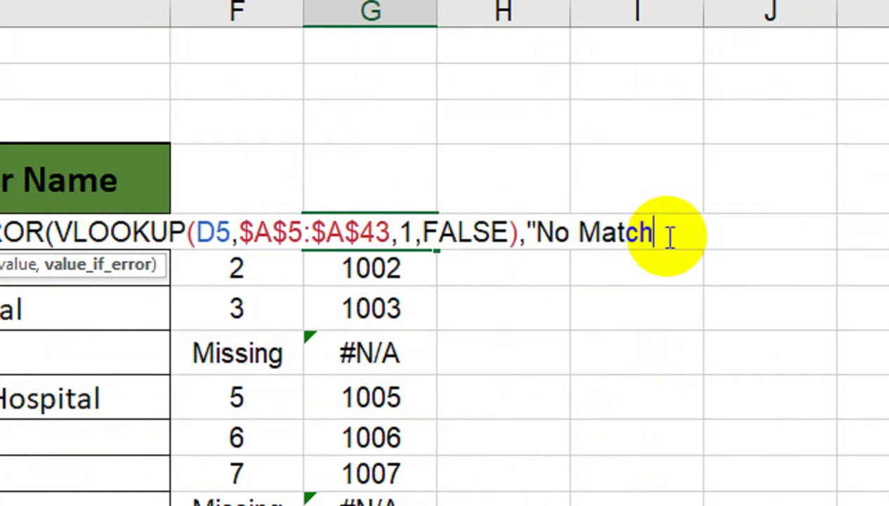
pyautogui.press('Return')
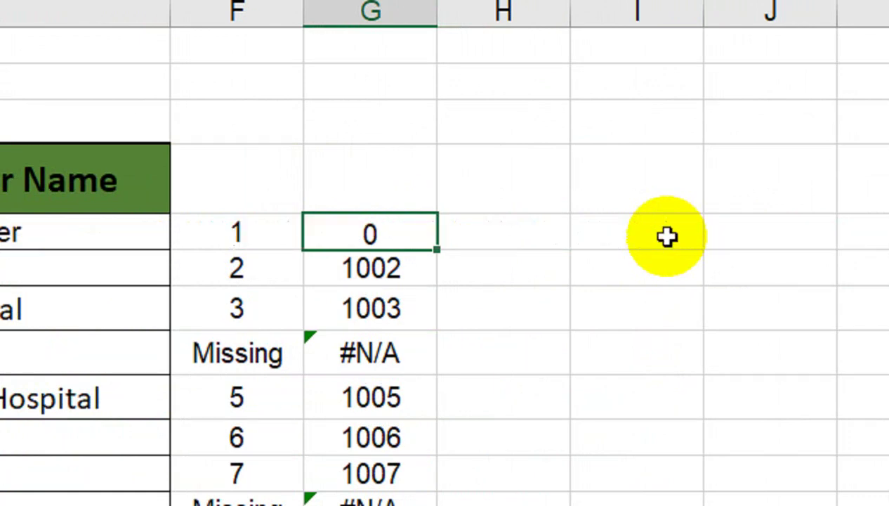
# - Fill the IFERROR VLOOKUP formula down column G
pyautogui.click(421, 239)
pyautogui.doubleClick(435, 244)
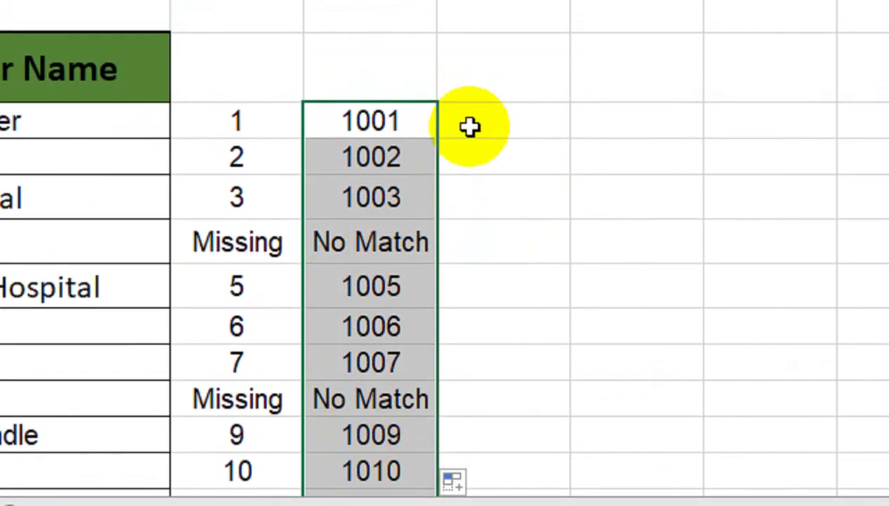
pyautogui.click(471, 127)
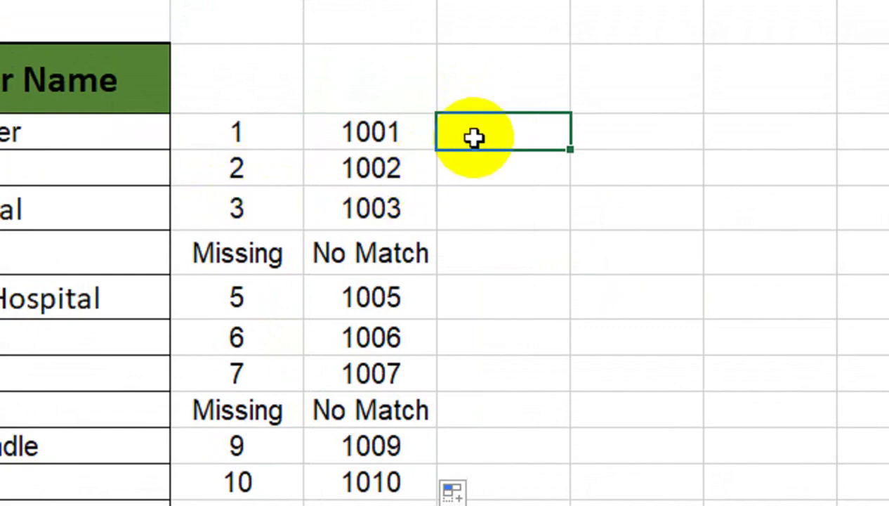
# - Start an IF in H5 testing whether A5:A43 equals D5:D43
pyautogui.write('=if')
pyautogui.press('Tab')
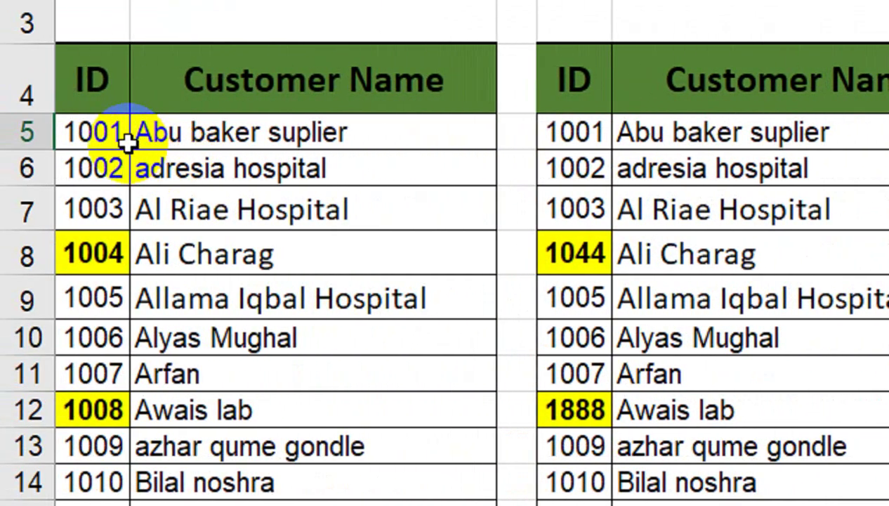
pyautogui.click(113, 131)
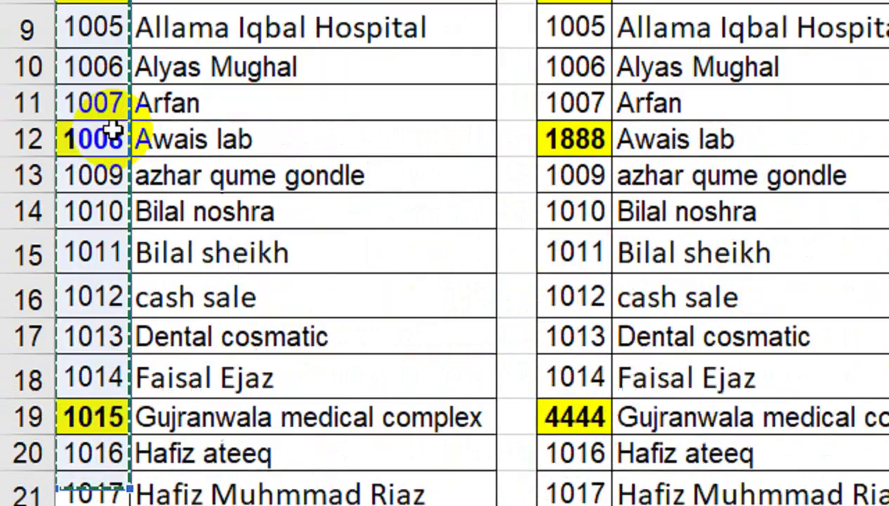
pyautogui.moveTo(114, 130); pyautogui.dragTo(109, 482)
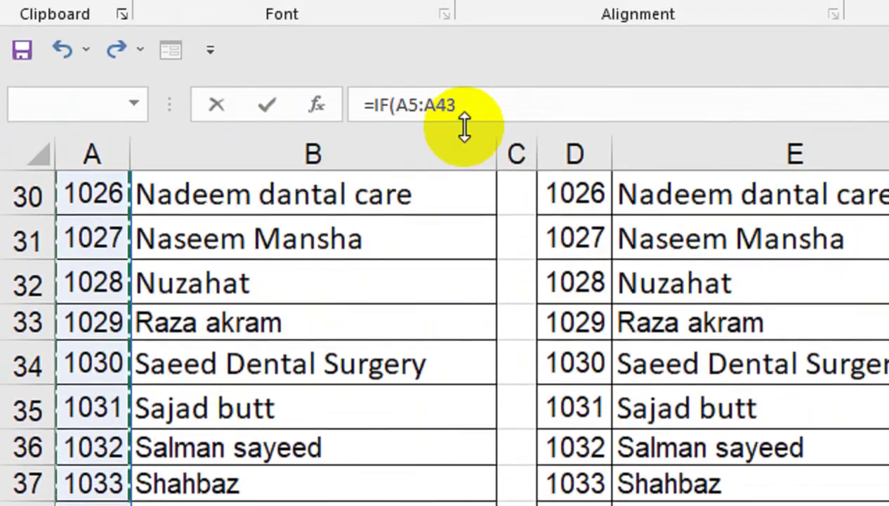
pyautogui.write('=')
pyautogui.click(566, 239)
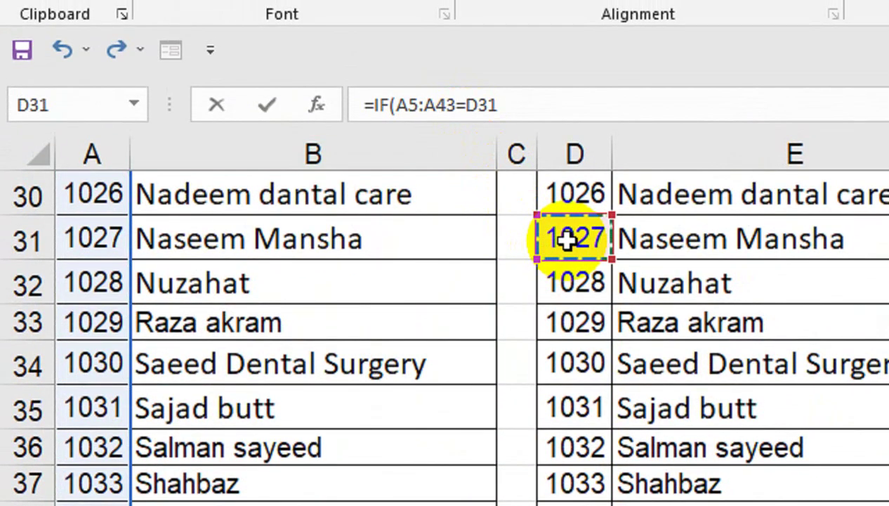
pyautogui.hotkey('ctrl', 'Up')
pyautogui.press('Down')
pyautogui.hotkey('ctrl', 'shift', 'Down')
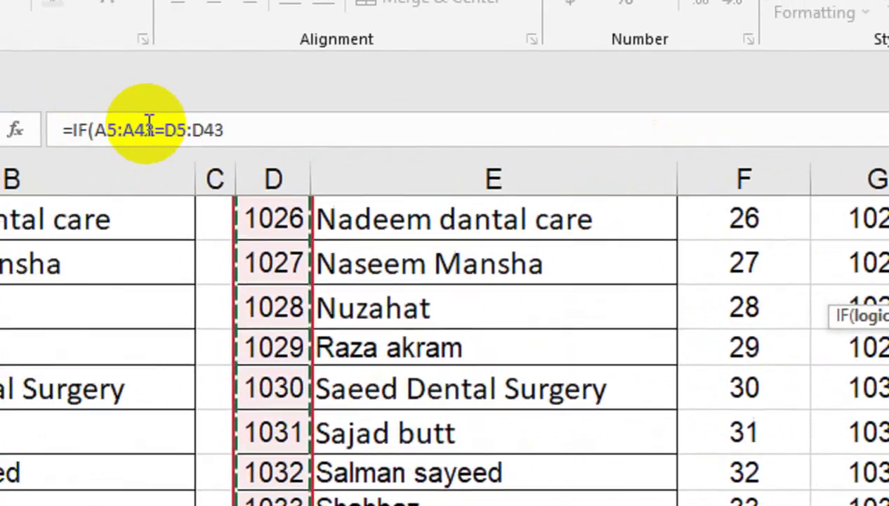
# - Add the "Match" and "No Match" results to the IF formula
pyautogui.write(',"')
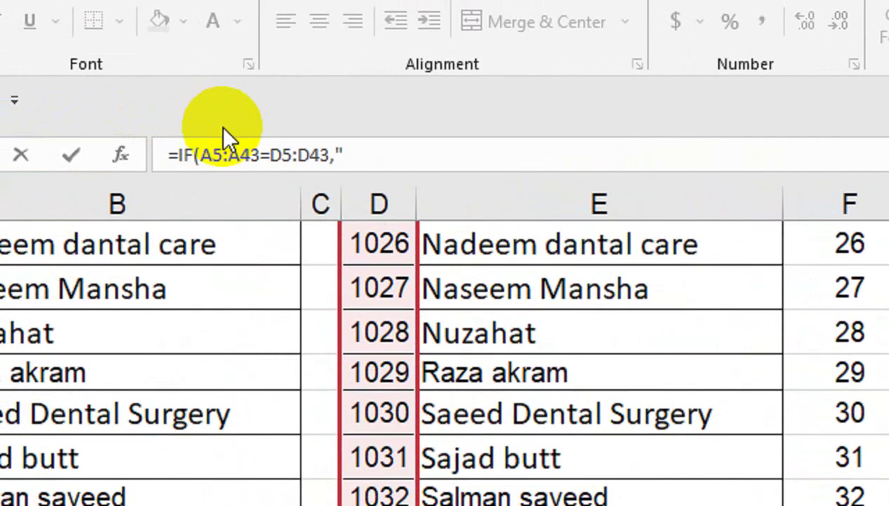
pyautogui.write('matc')
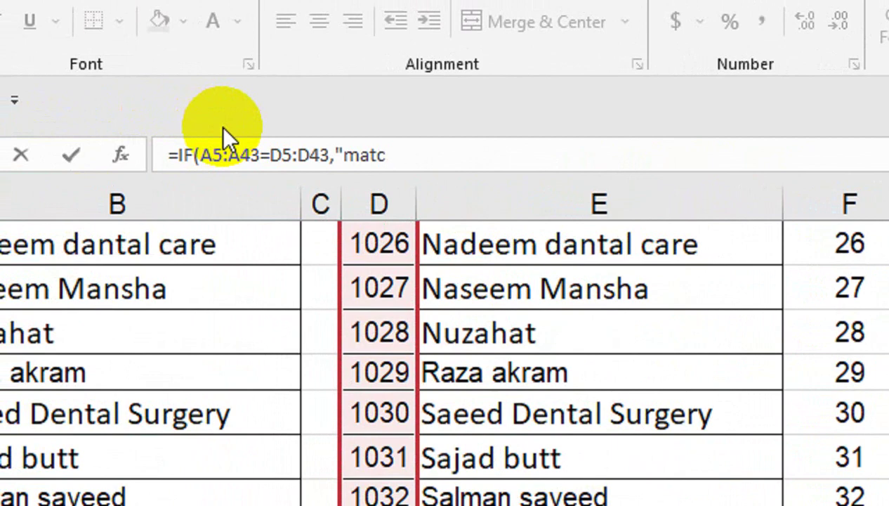
pyautogui.press('BackSpace')
pyautogui.press('BackSpace')
pyautogui.press('BackSpace')
pyautogui.press('BackSpace')
pyautogui.write(':No')
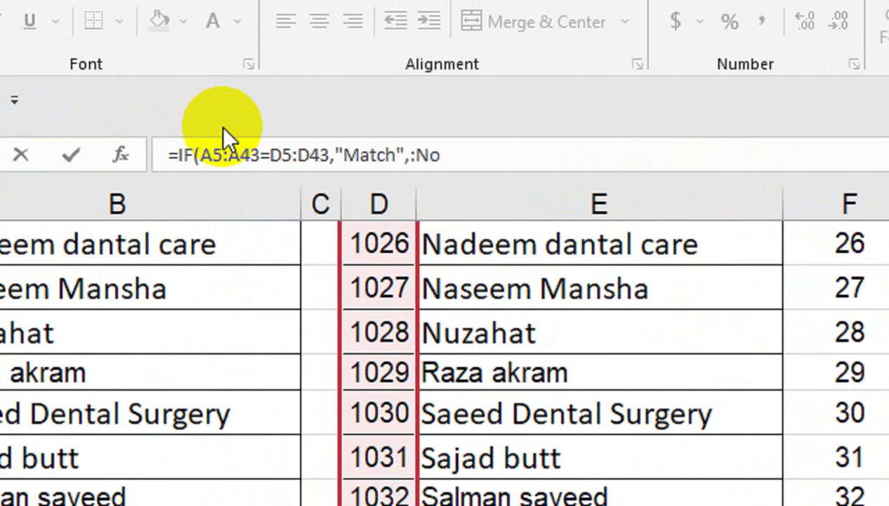
pyautogui.press('BackSpace')
pyautogui.press('BackSpace')
pyautogui.press('BackSpace')
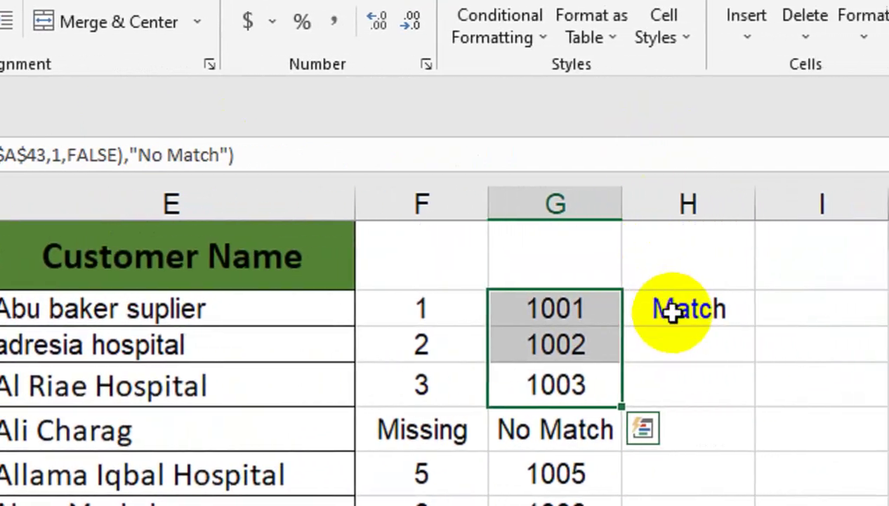
# - Fill the IF formula down column H, then make both ID ranges in H5 absolute
pyautogui.click(677, 309)
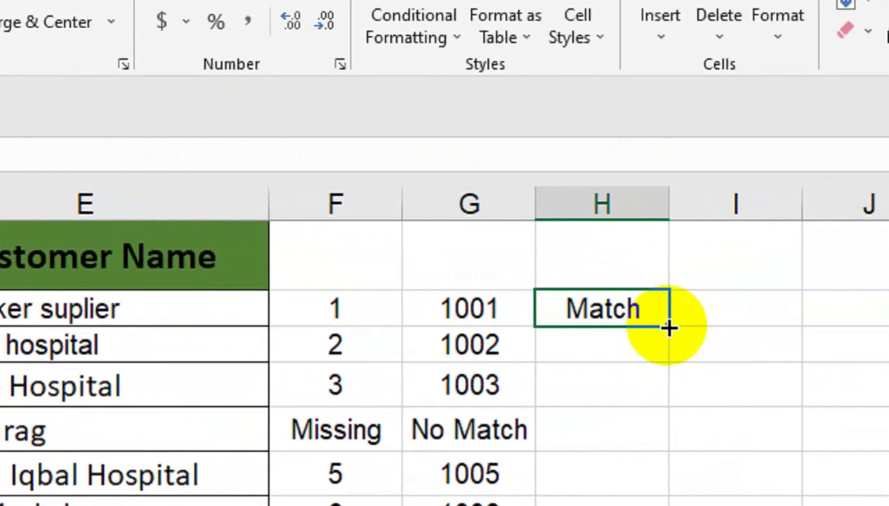
pyautogui.doubleClick(668, 328)
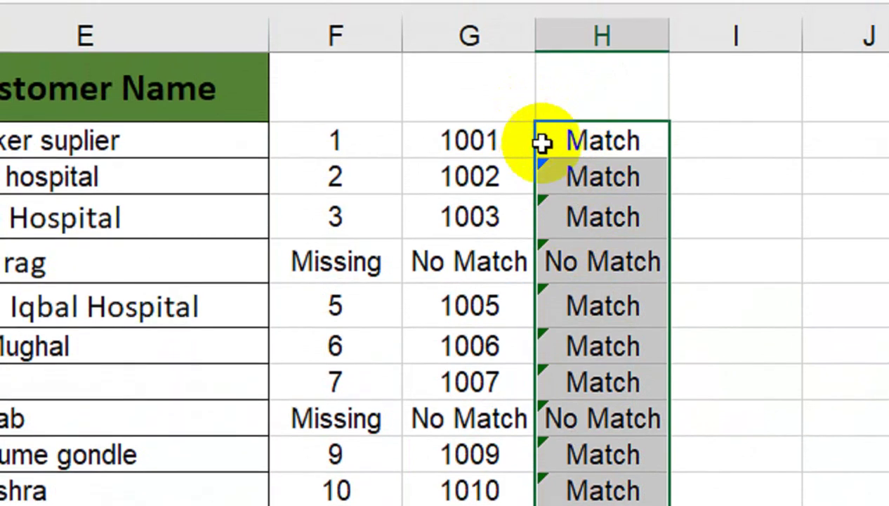
pyautogui.click(544, 143)
pyautogui.doubleClick(224, 144)
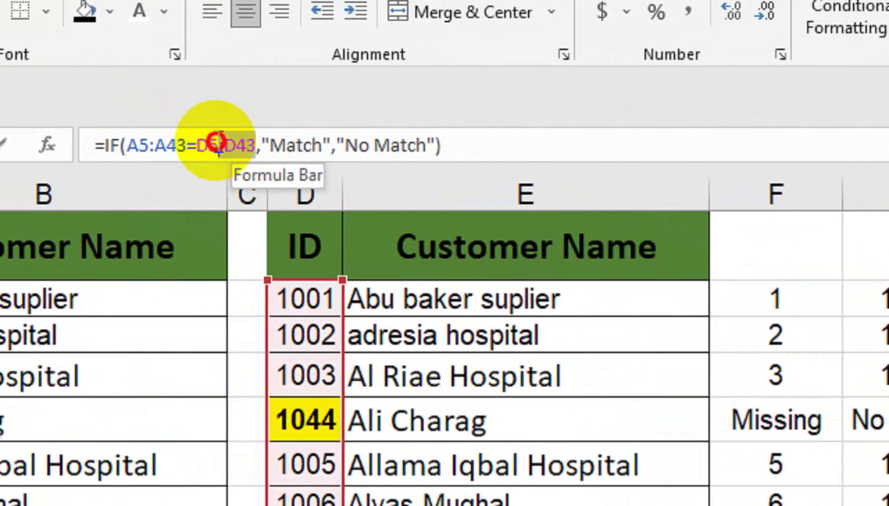
pyautogui.press('F4')
pyautogui.doubleClick(224, 149)
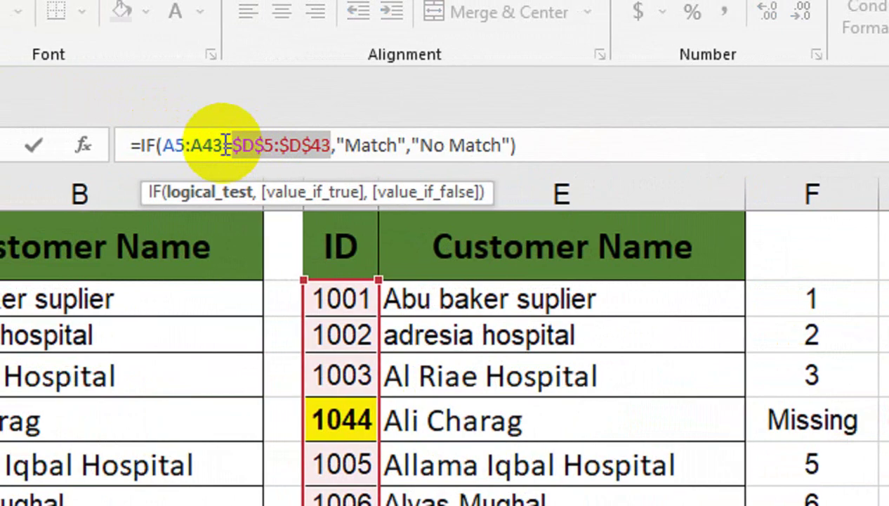
pyautogui.press('F4')
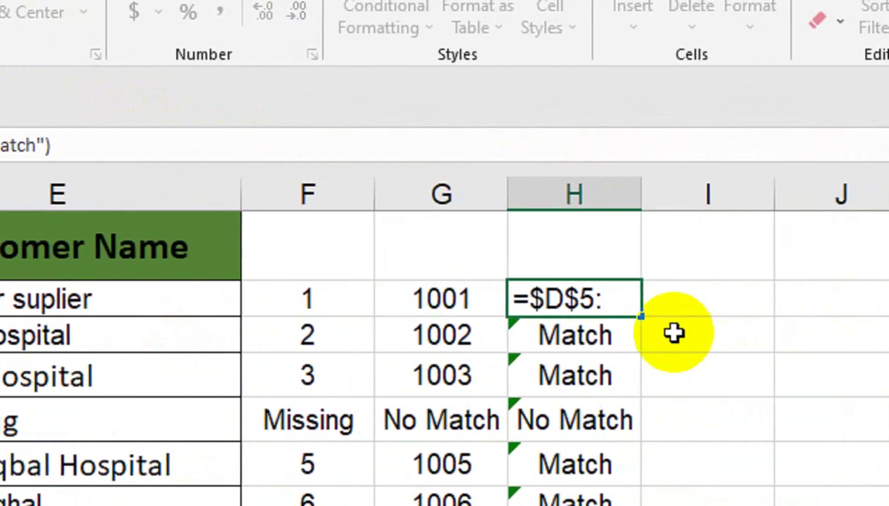
pyautogui.press('Return')
# - Fill the corrected IF formula down column H
pyautogui.click(593, 302)
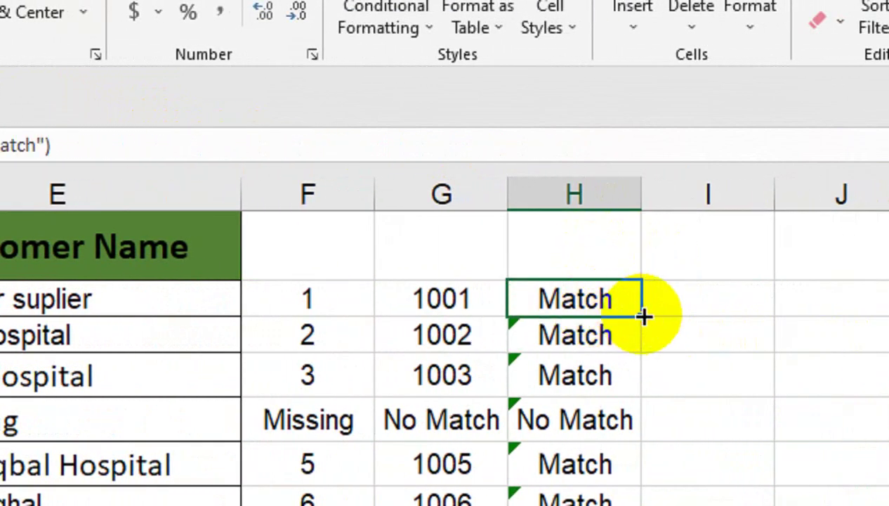
pyautogui.doubleClick(643, 316)
pyautogui.click(663, 305)
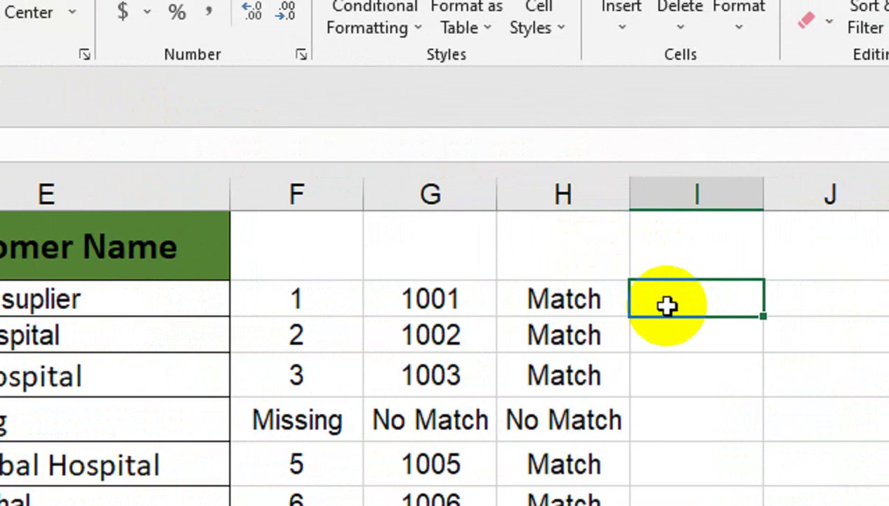
# - Enter =COUNTIF($A$5:$A$43,D5) in I5
pyautogui.write('=c')
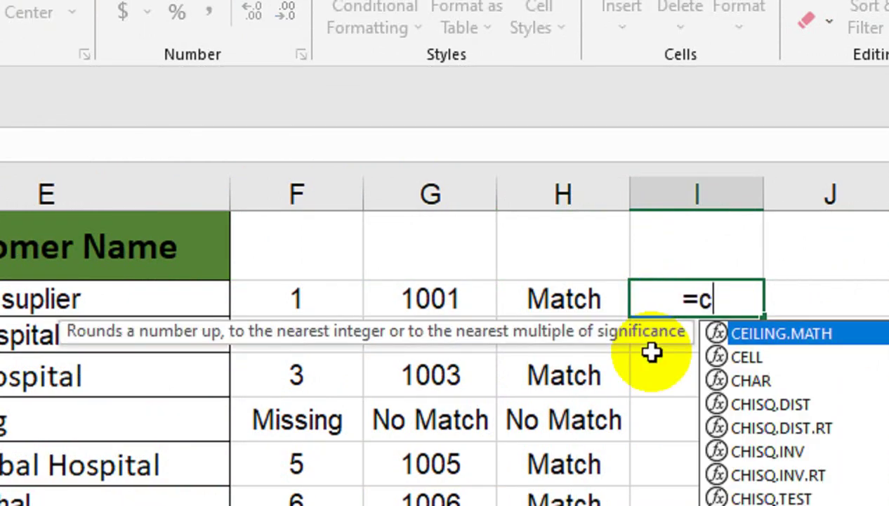
pyautogui.write('ountif')
pyautogui.press('Tab')
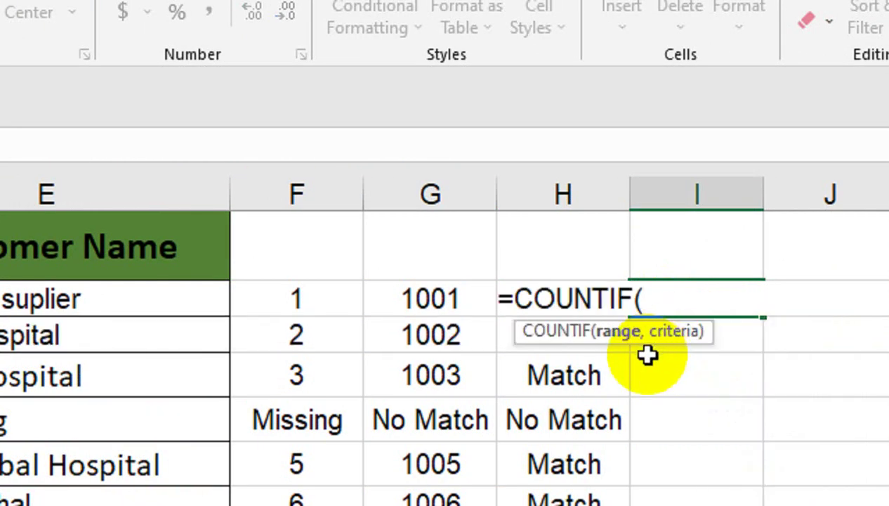
pyautogui.hscroll(-2, 99, 288)
pyautogui.hscroll(-2, 99, 287)
pyautogui.click(74, 291)
pyautogui.moveTo(74, 290); pyautogui.dragTo(91, 337)
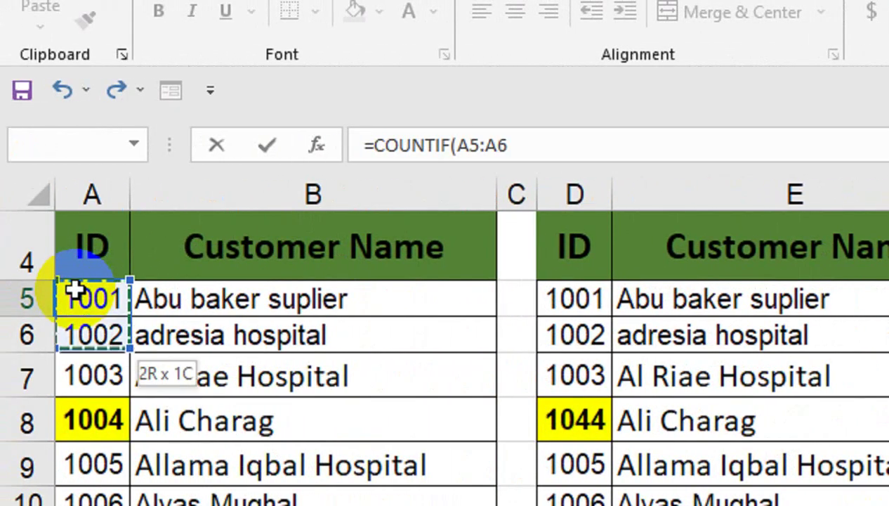
pyautogui.scroll(-6, 71, 288)
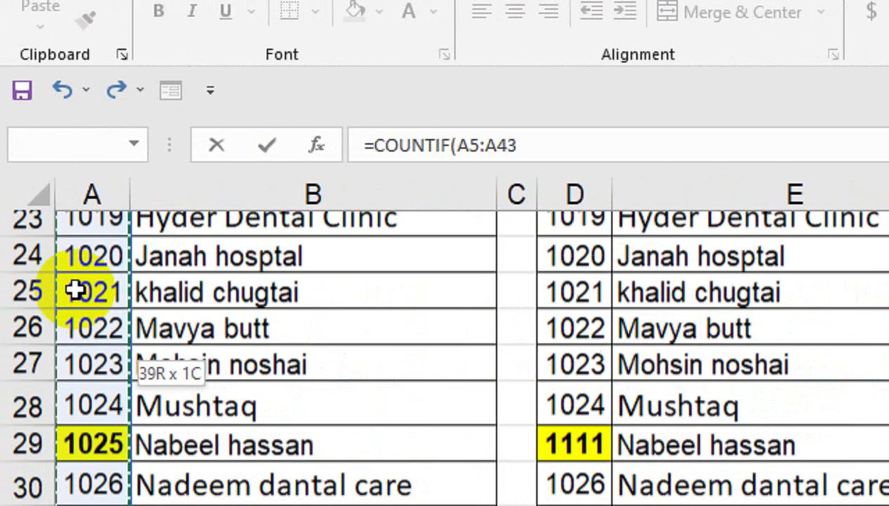
pyautogui.scroll(-2, 212, 302)
pyautogui.click(620, 292)
pyautogui.click(606, 293)
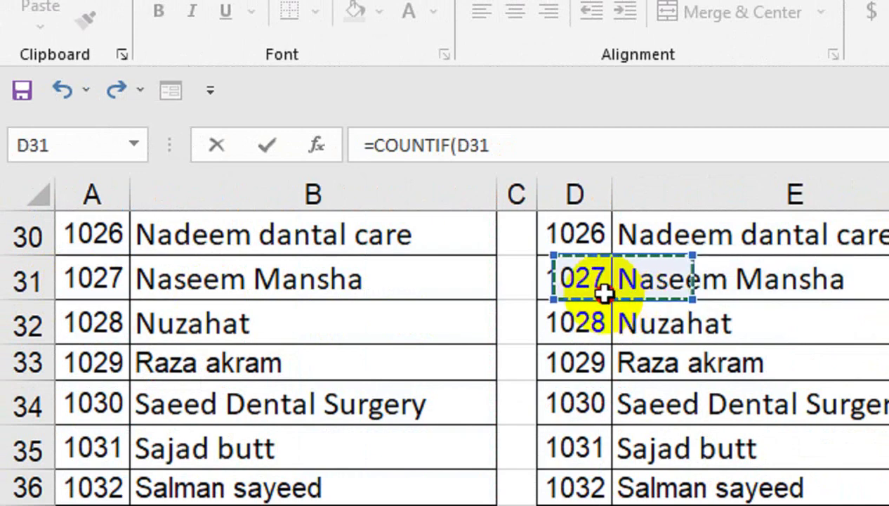
pyautogui.scroll(8, 597, 294)
pyautogui.click(604, 295)
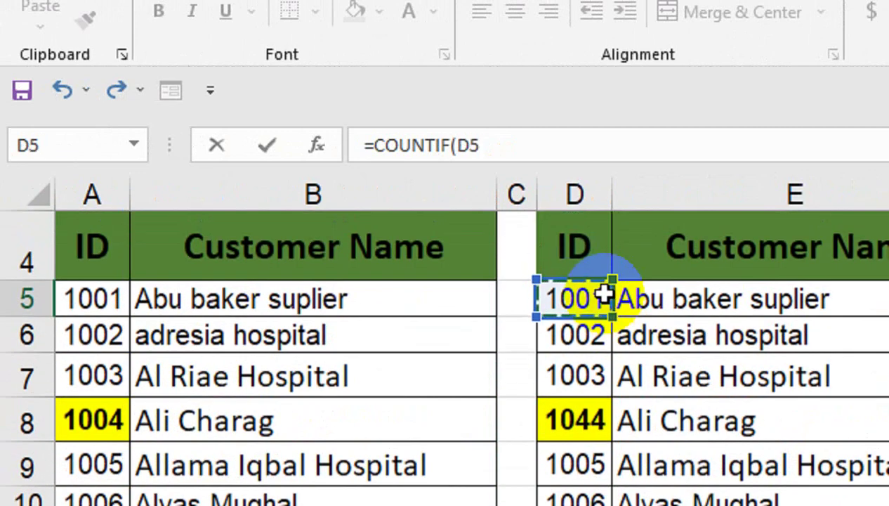
pyautogui.click(105, 307)
pyautogui.hotkey('ctrl', 'shift', 'Down')
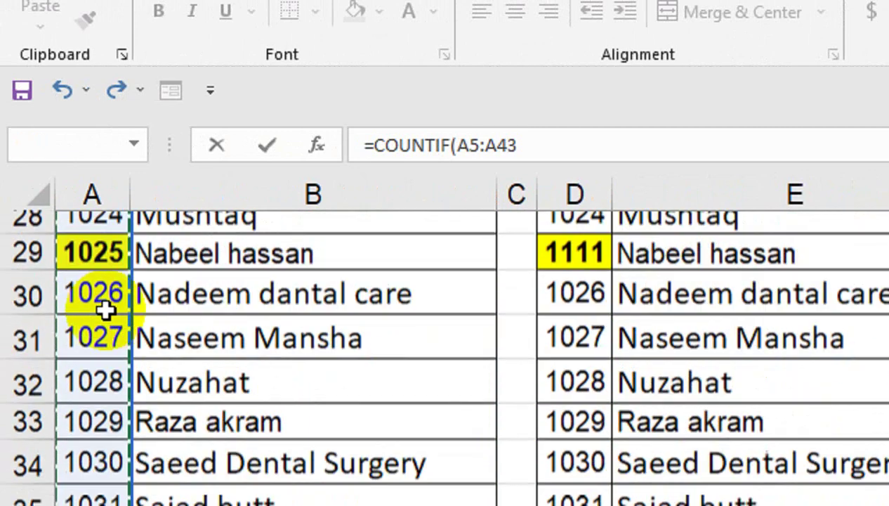
pyautogui.press('F4')
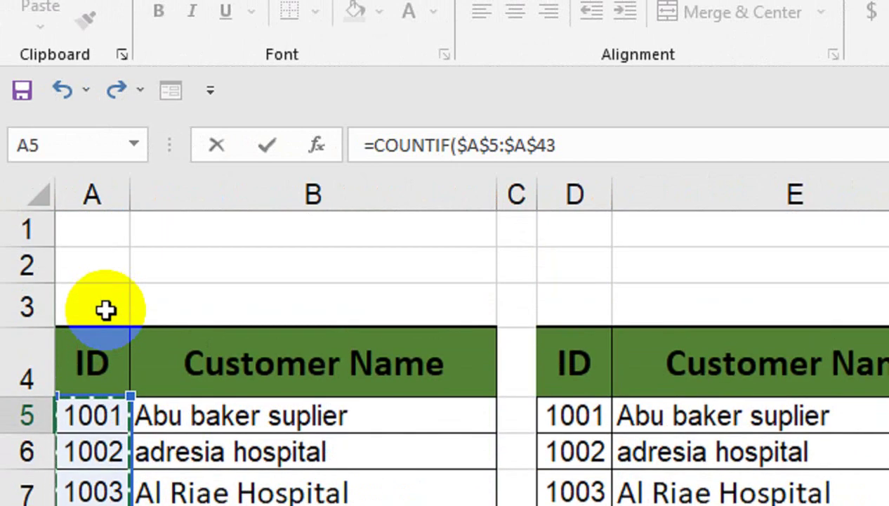
pyautogui.write(',')
pyautogui.press('Left')
pyautogui.press('Left')
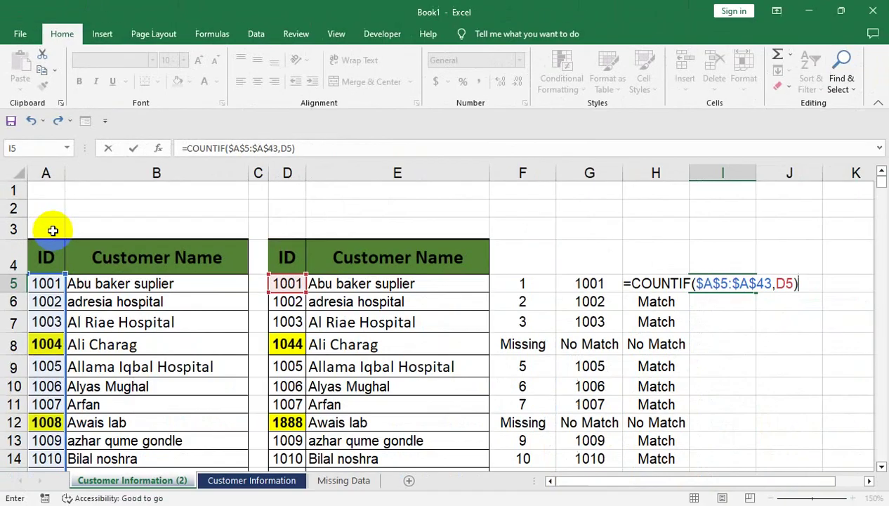
pyautogui.press('Return')
# - Fill the COUNTIF formula down column I
pyautogui.click(752, 283)
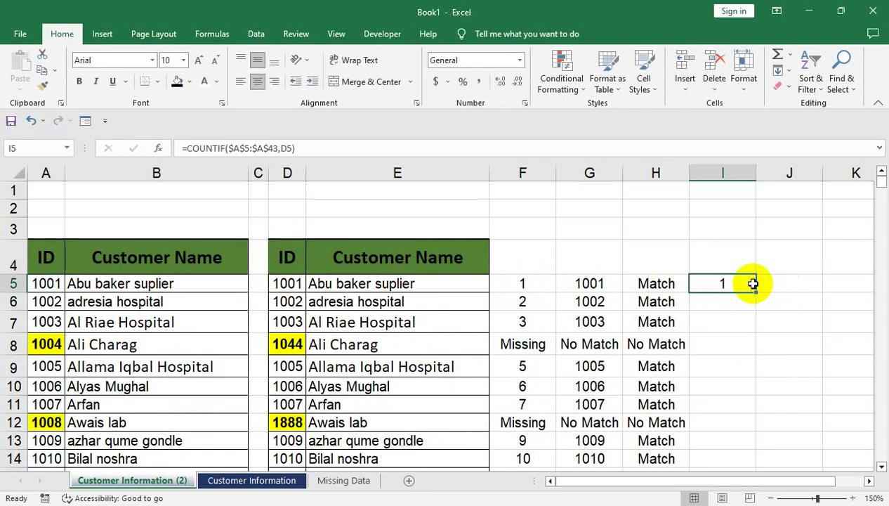
pyautogui.doubleClick(756, 292)
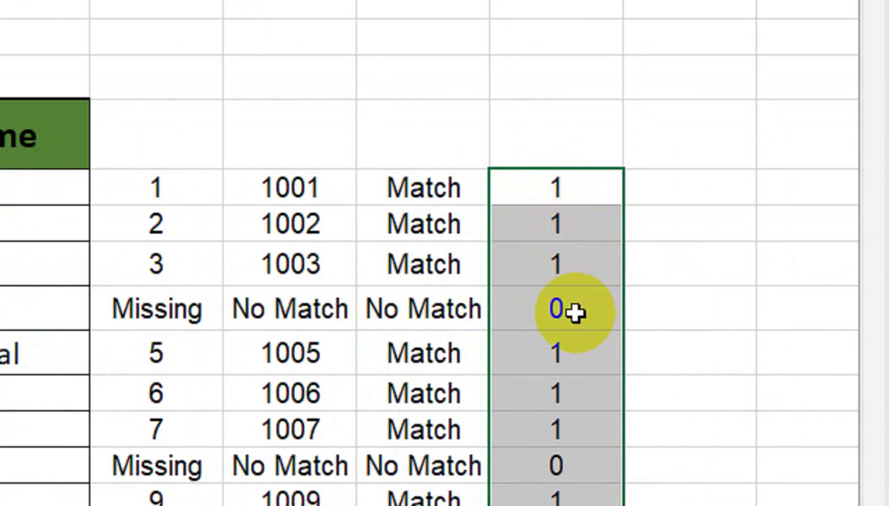
pyautogui.click(653, 166)
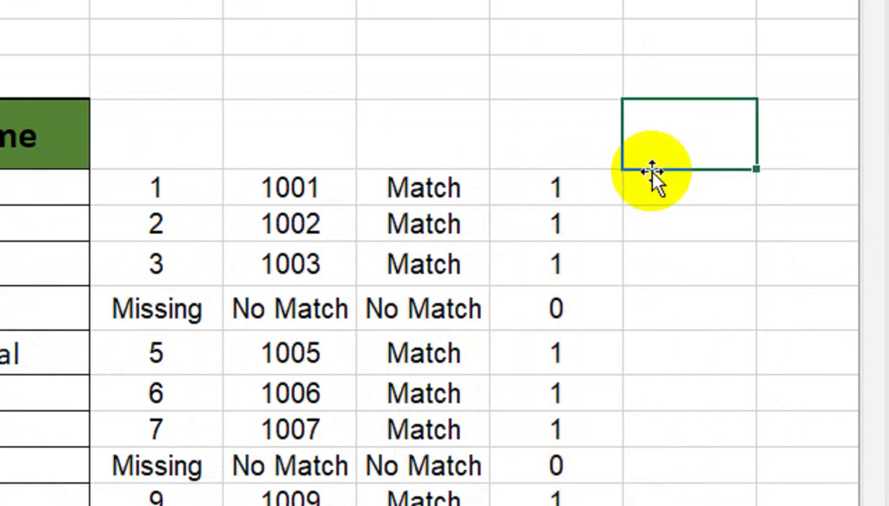
# - Enter =A5=D5 in J5 and fill it down column J to flag matching IDs
pyautogui.click(658, 174)
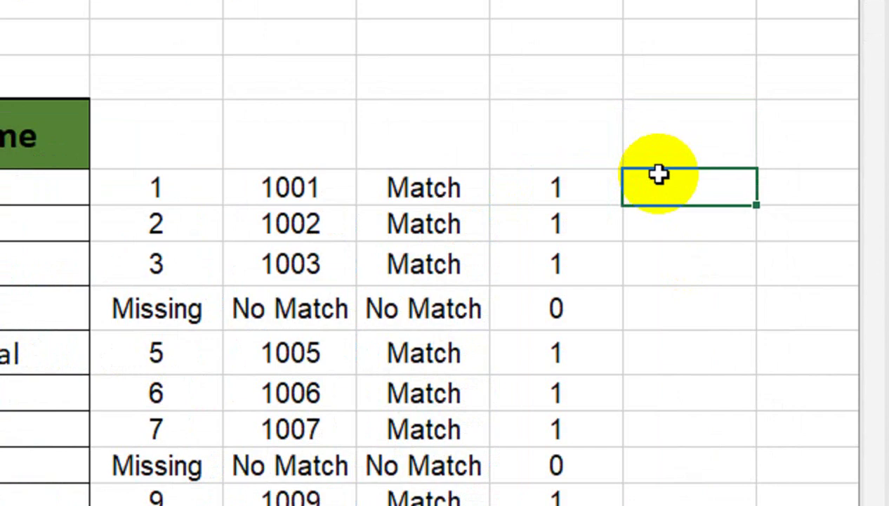
pyautogui.write('=')
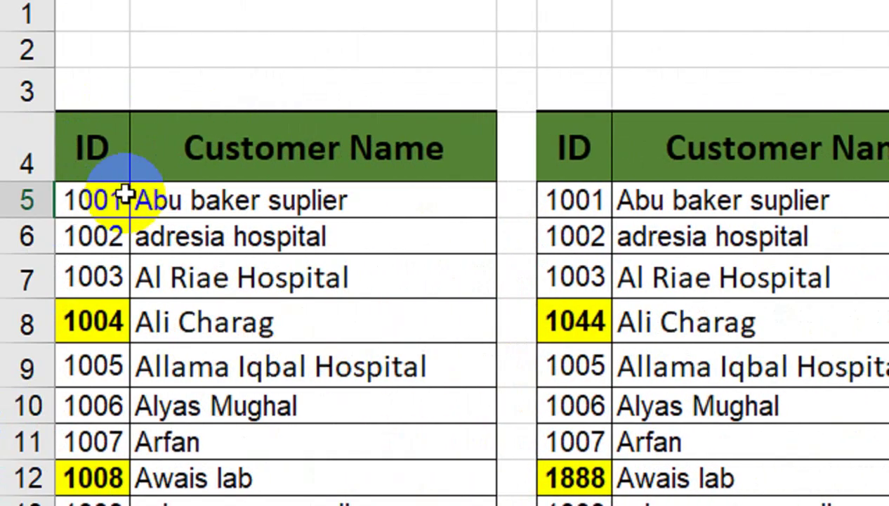
pyautogui.click(113, 200)
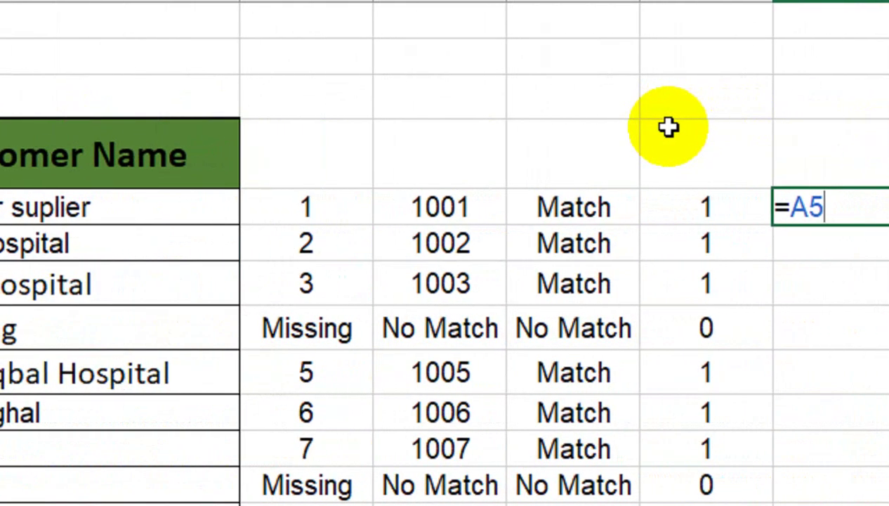
pyautogui.write('=')
pyautogui.click(154, 212)
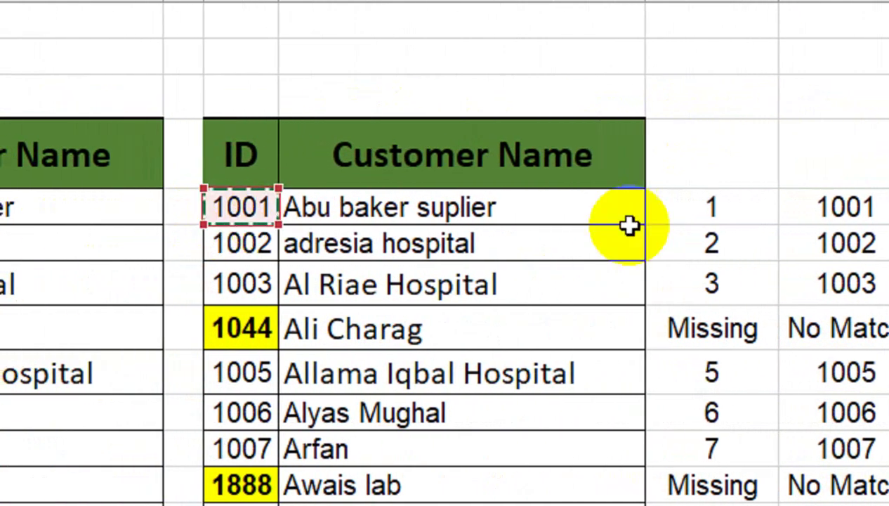
pyautogui.press('Return')
pyautogui.click(685, 206)
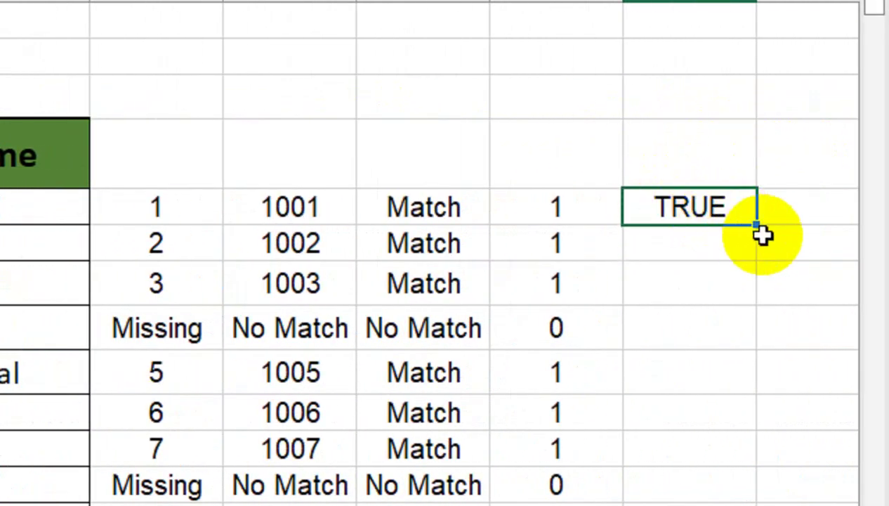
pyautogui.doubleClick(756, 224)
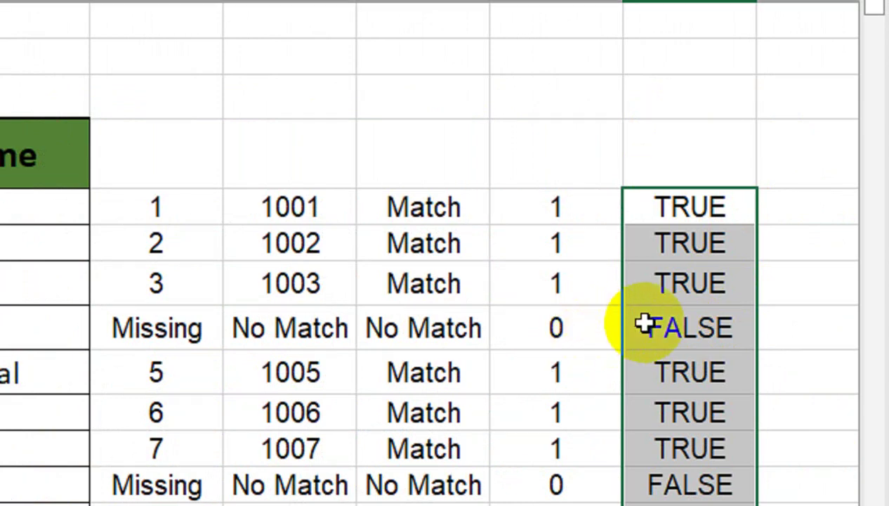
pyautogui.click(800, 274)
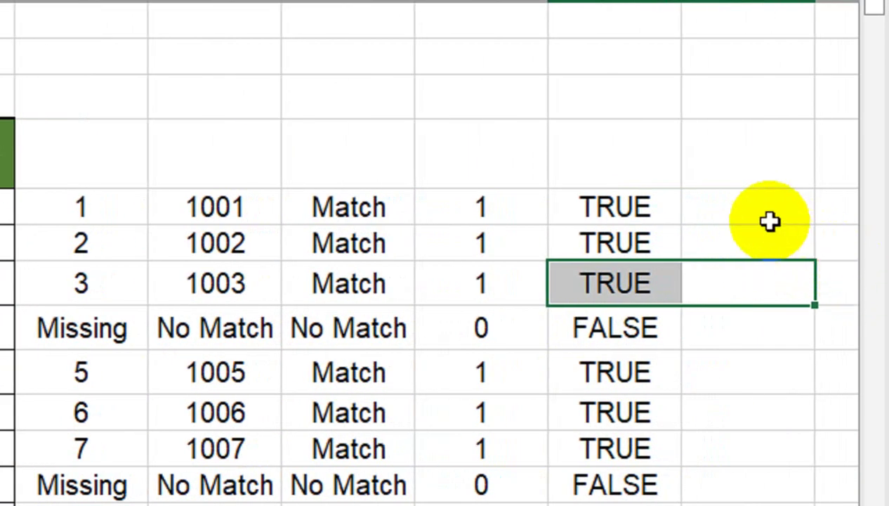
pyautogui.click(748, 206)
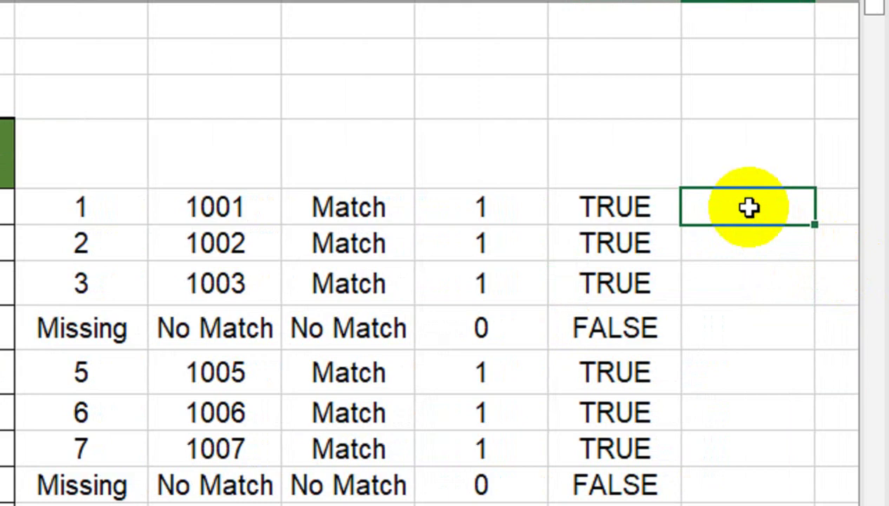
# - Start an INDEX formula in K5 using the absolute range $D$5:$D$43
pyautogui.write('=ind')
pyautogui.press('Tab')
pyautogui.hscroll(-3, 99, 245)
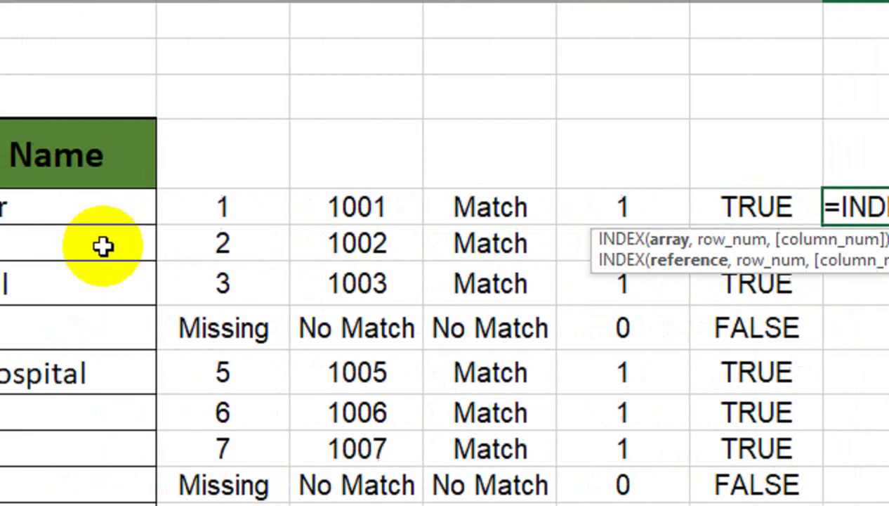
pyautogui.hscroll(-5, 162, 207)
pyautogui.hscroll(-5, 163, 207)
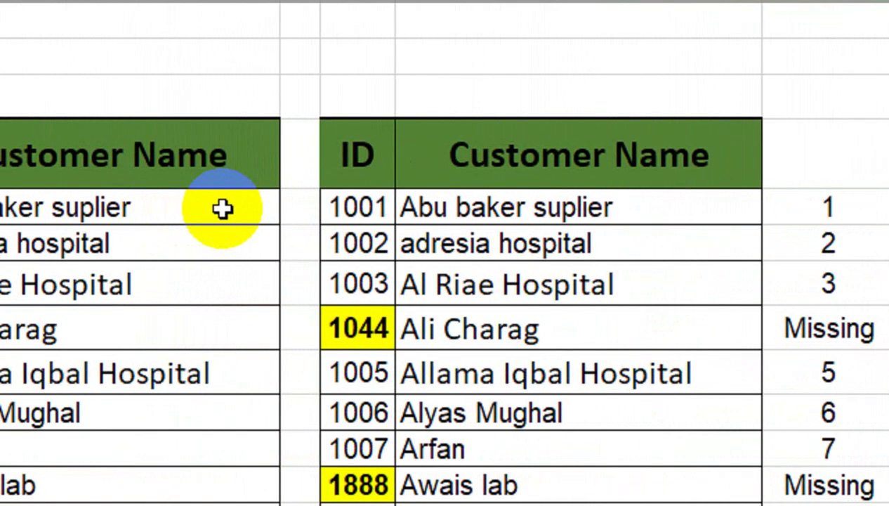
pyautogui.click(341, 206)
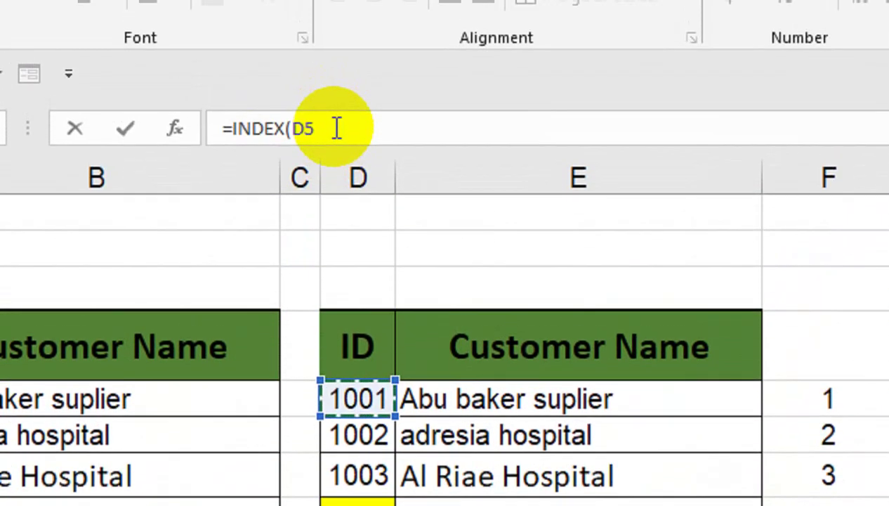
pyautogui.hotkey('shift', 'Down')
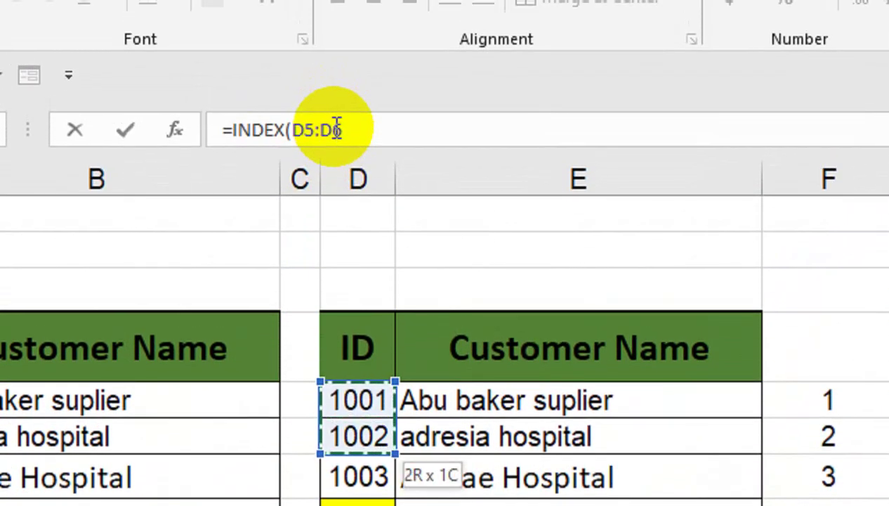
pyautogui.hotkey('ctrl', 'shift', 'Down')
pyautogui.press('F4')
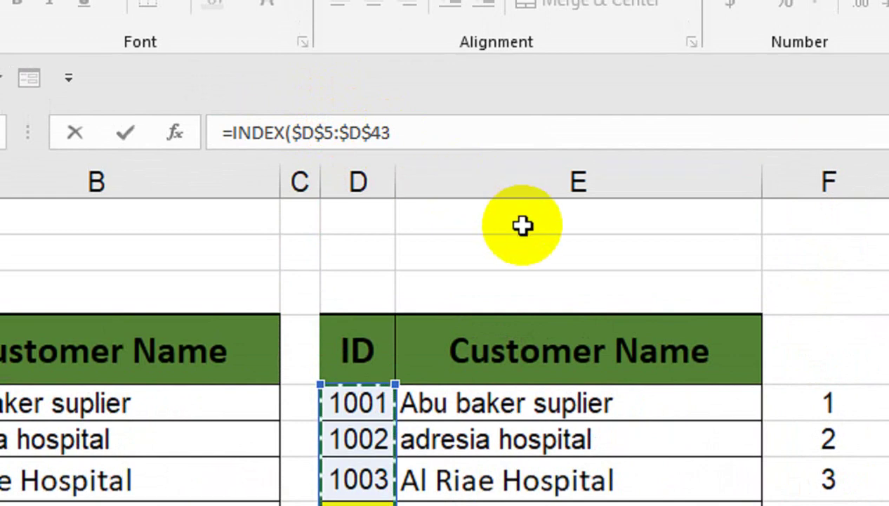
pyautogui.write(',MATCH(')
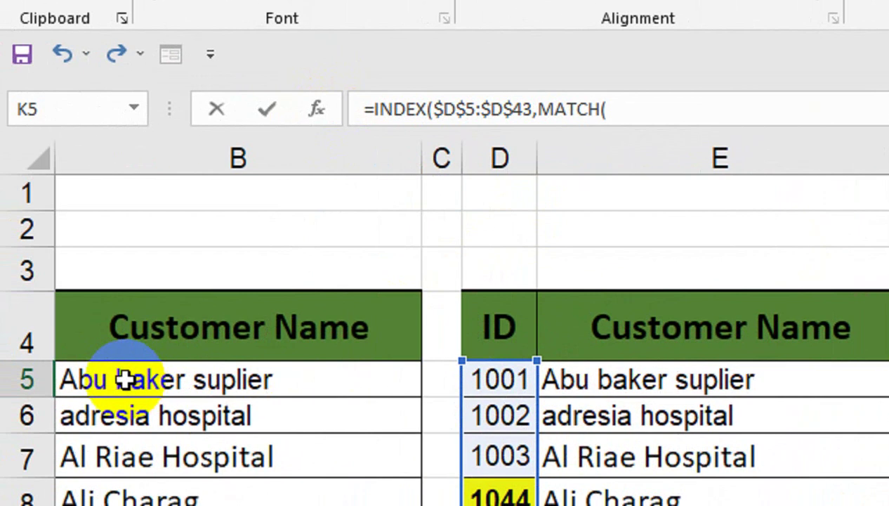
# - Complete the lookup with MATCH(A5,$D$5:$D$43,0) and fill it down column K
pyautogui.moveTo(123, 376); pyautogui.dragTo(25, 380)
pyautogui.click(67, 378)
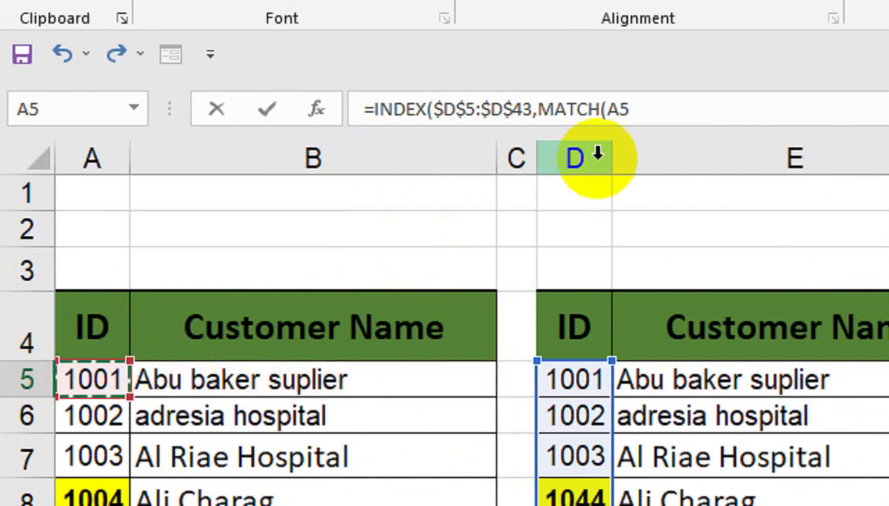
pyautogui.write(',')
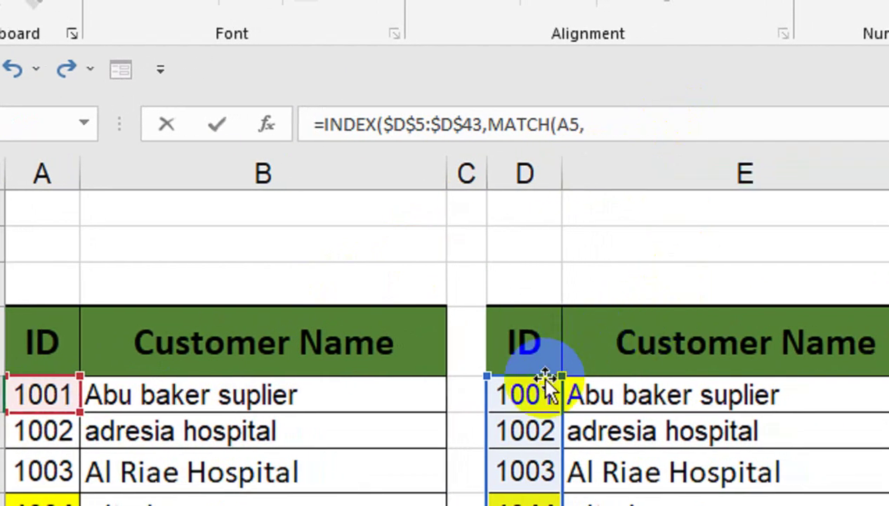
pyautogui.click(570, 388)
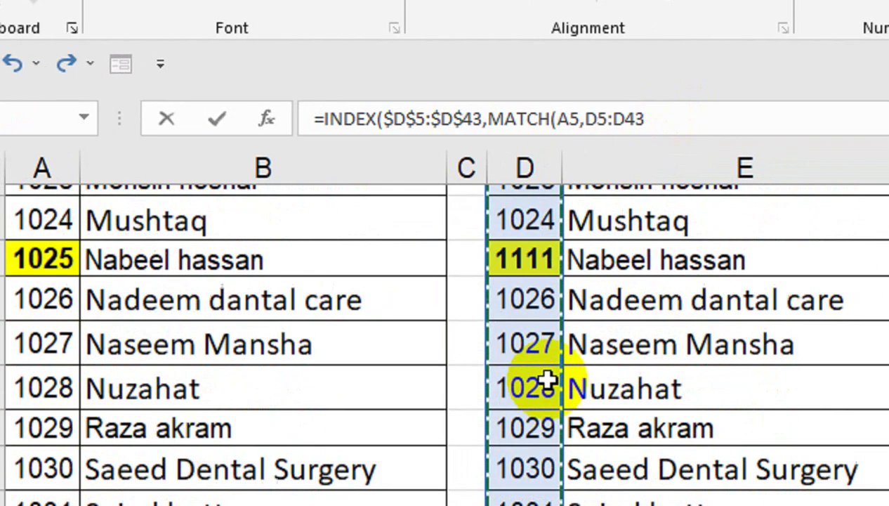
pyautogui.moveTo(547, 381); pyautogui.dragTo(605, 381)
pyautogui.press('F4')
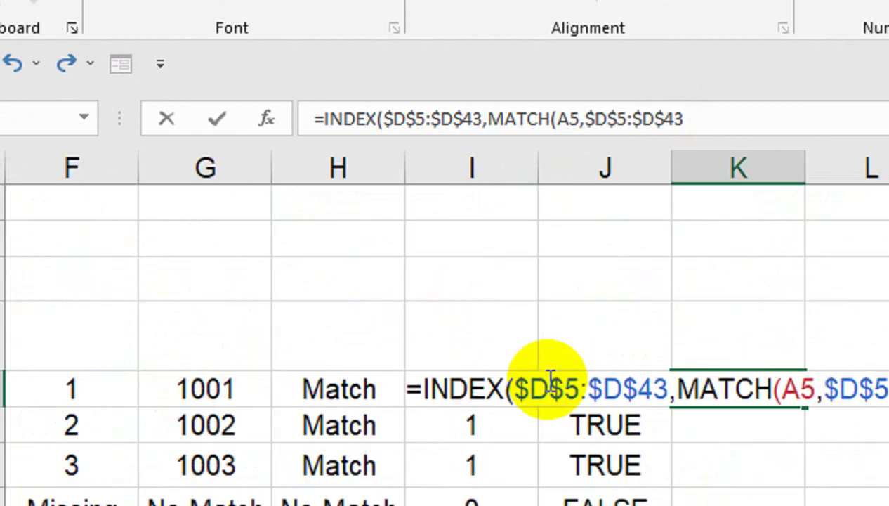
pyautogui.write(',')
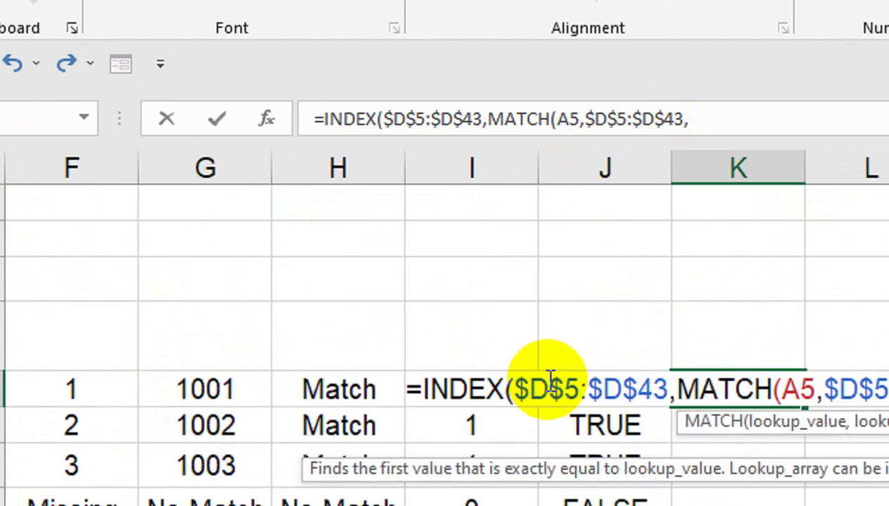
pyautogui.write('0')
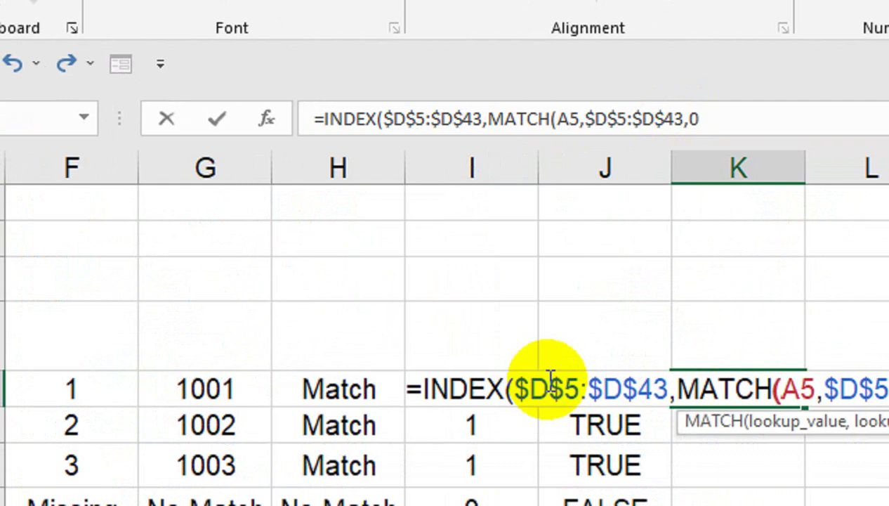
pyautogui.write('))')
pyautogui.press('Return')
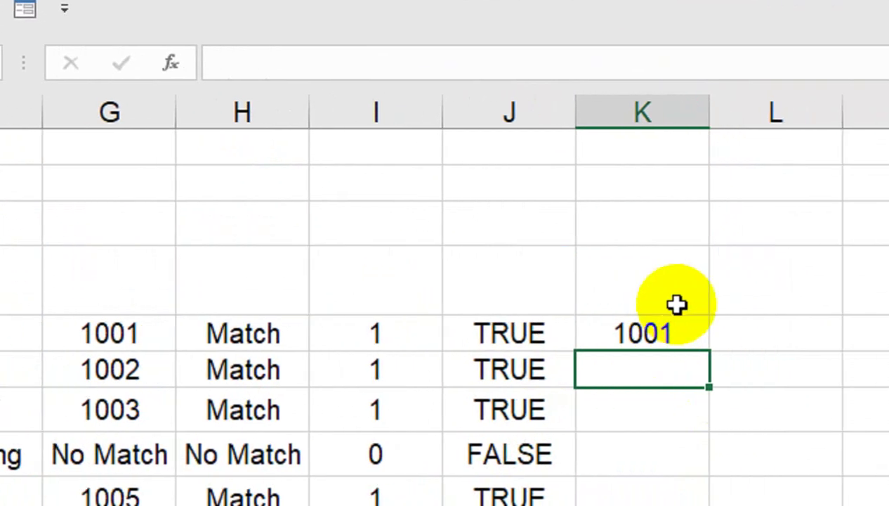
pyautogui.click(676, 304)
pyautogui.click(639, 334)
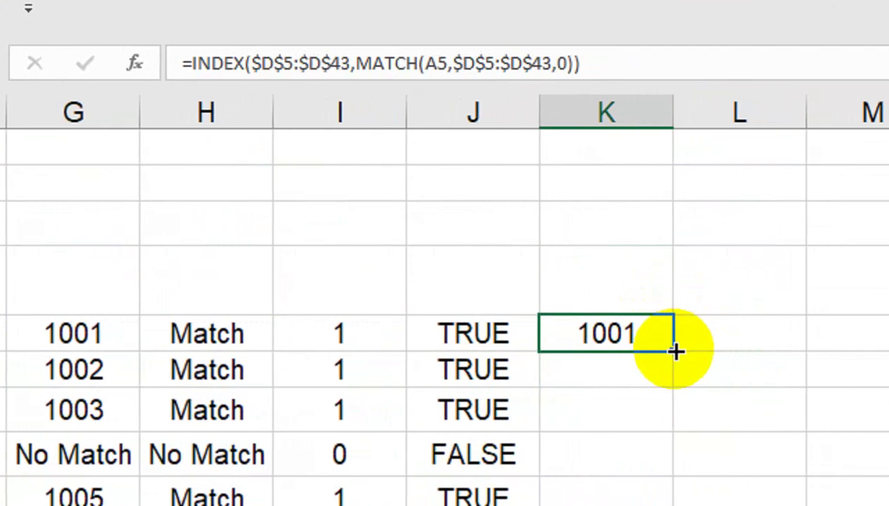
pyautogui.doubleClick(709, 350)
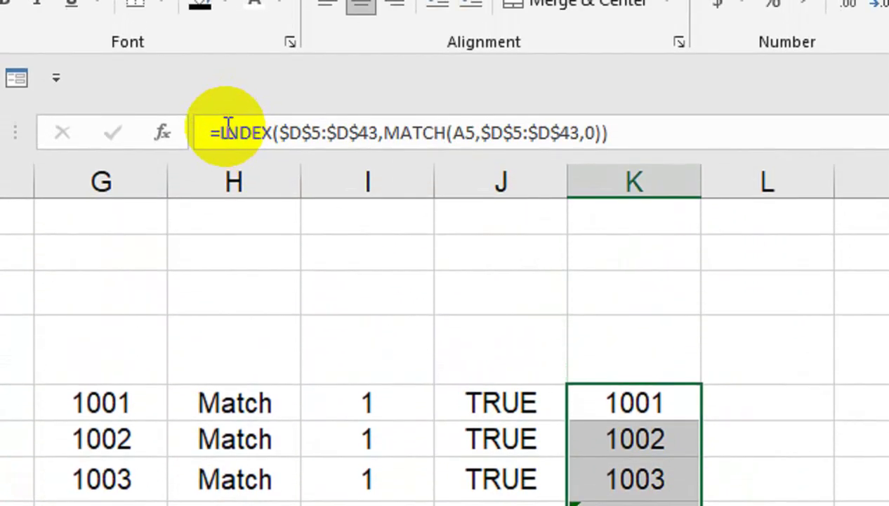
# - Wrap the K5 INDEX/MATCH lookup in IFERROR so unmatched IDs show "Missing"
pyautogui.click(219, 94)
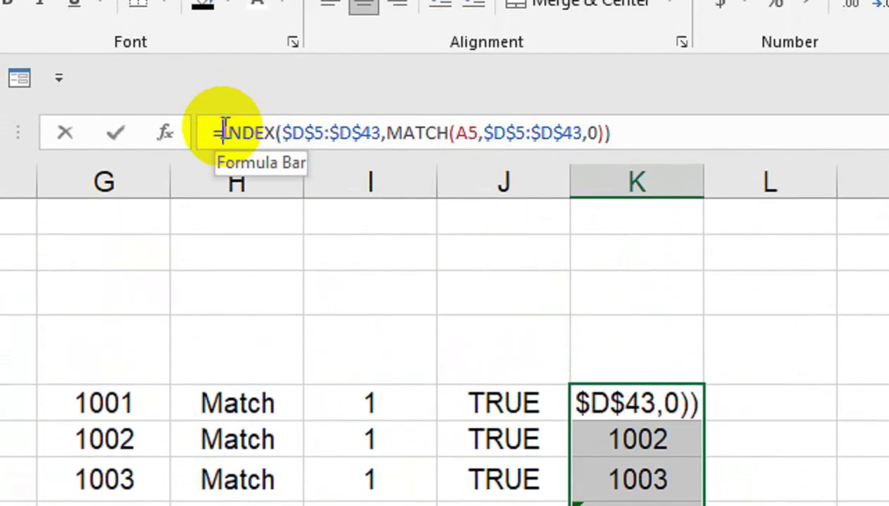
pyautogui.write('if')
pyautogui.doubleClick(245, 206)
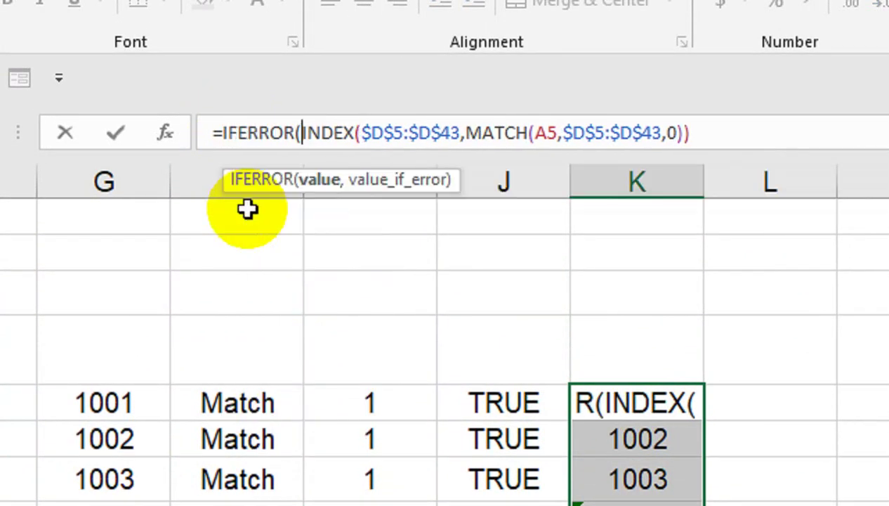
pyautogui.click(760, 119)
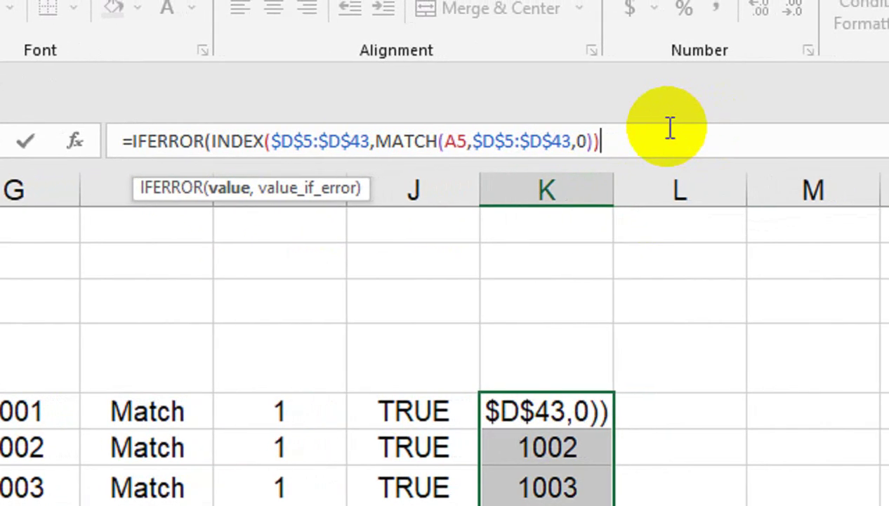
pyautogui.write(',')
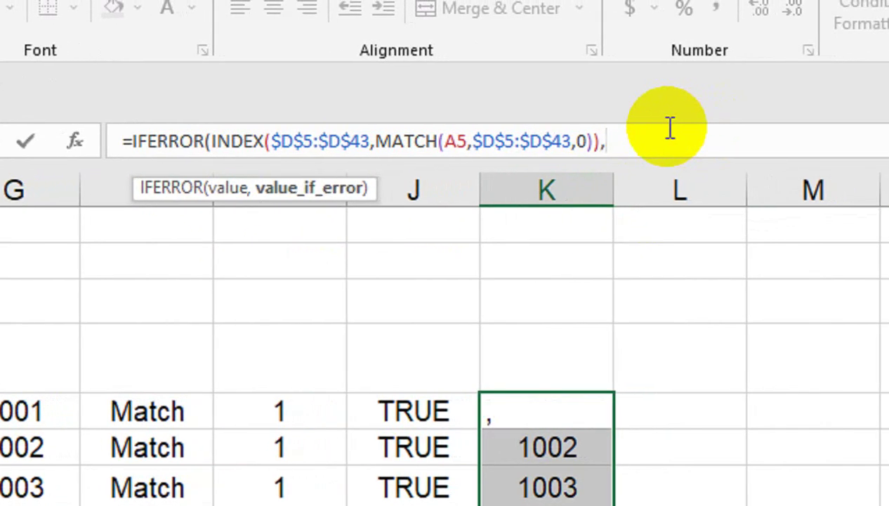
pyautogui.write('M')
pyautogui.press('BackSpace')
pyautogui.press('Return')
pyautogui.press('Return')
pyautogui.write(',')
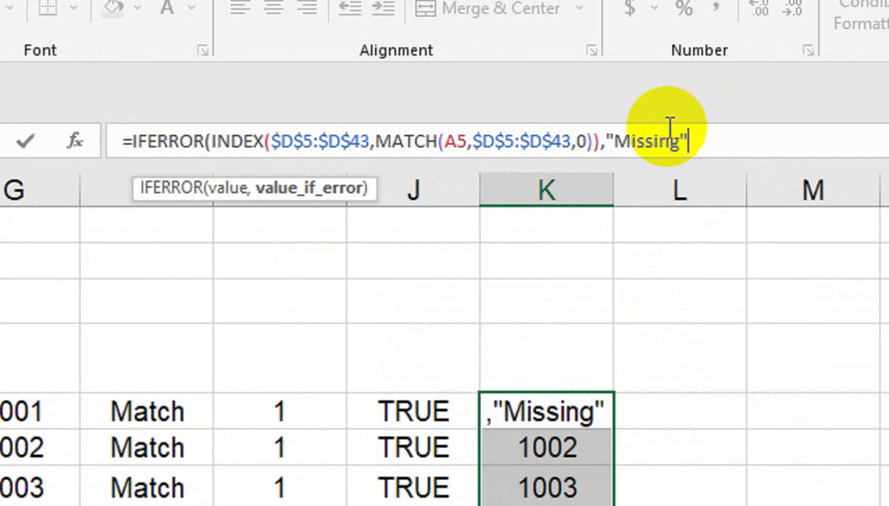
pyautogui.write(')')
pyautogui.press('Return')
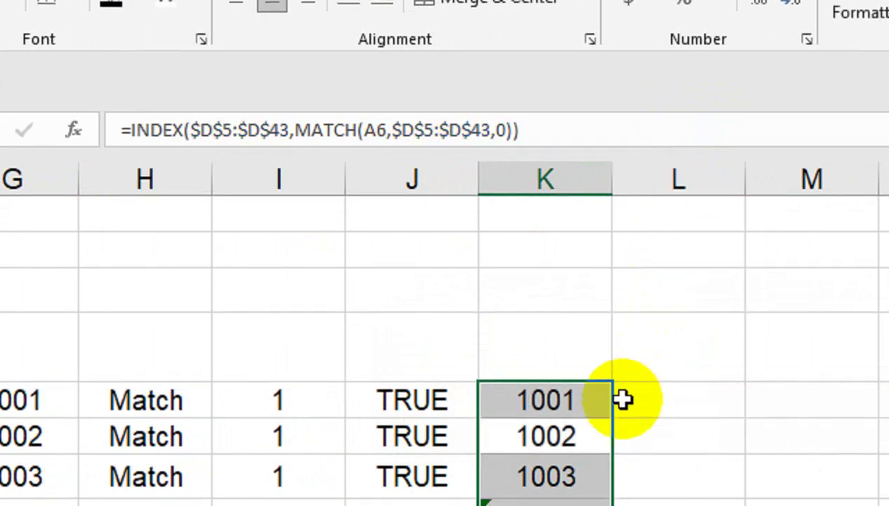
# - Fill the IFERROR lookup down the whole of column K
pyautogui.click(547, 346)
pyautogui.doubleClick(610, 367)
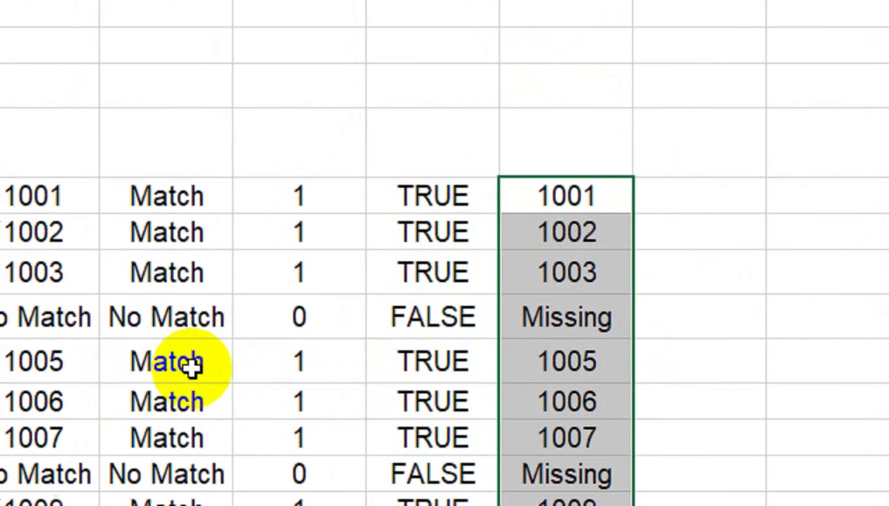
pyautogui.moveTo(17, 301); pyautogui.dragTo(14, 375)
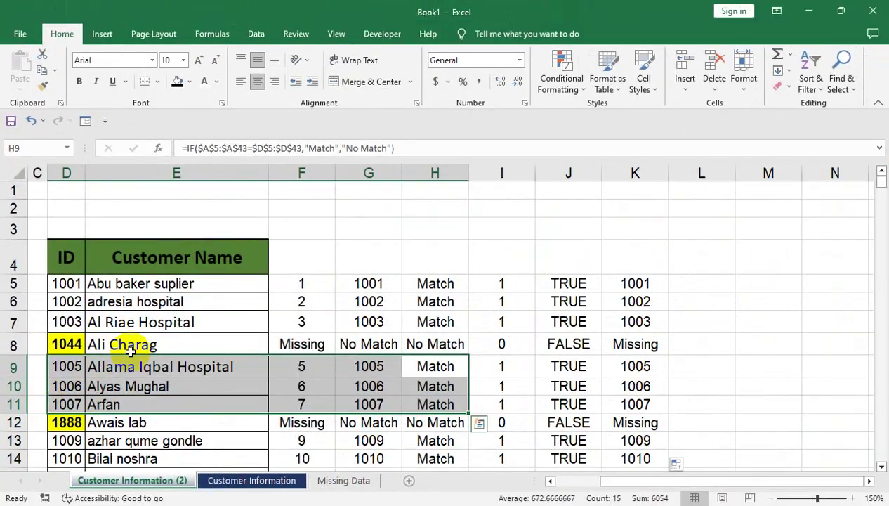
pyautogui.moveTo(115, 337); pyautogui.dragTo(14, 317)
pyautogui.click(104, 284)
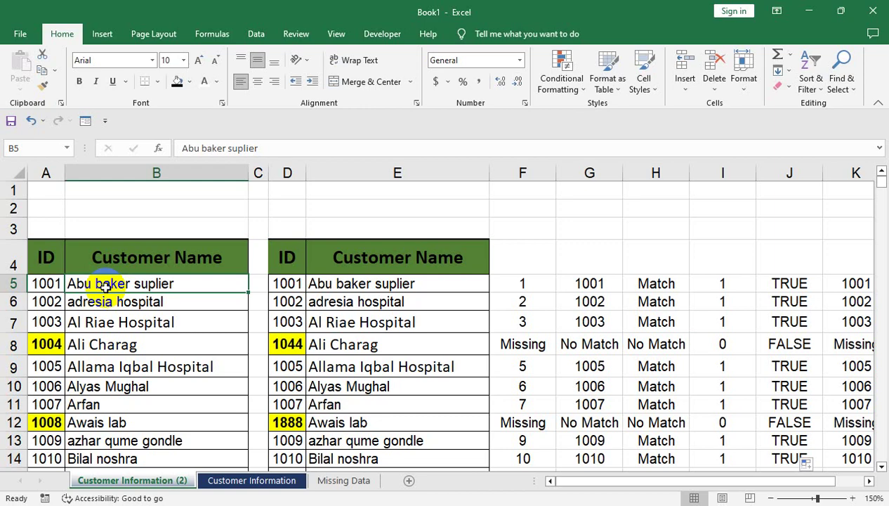
pyautogui.press('Right')
pyautogui.press('Right')
pyautogui.press('Right')
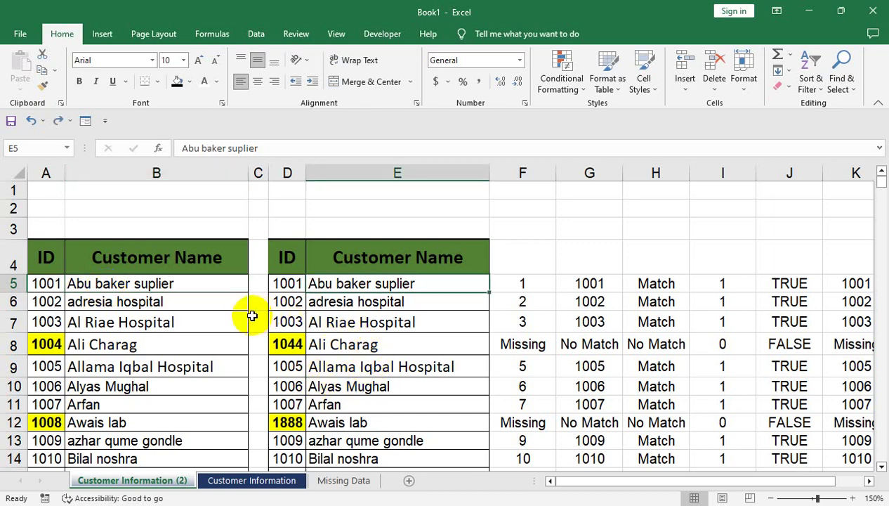
# - Copy the customer sheet into a new workbook
pyautogui.rightClick(179, 479)
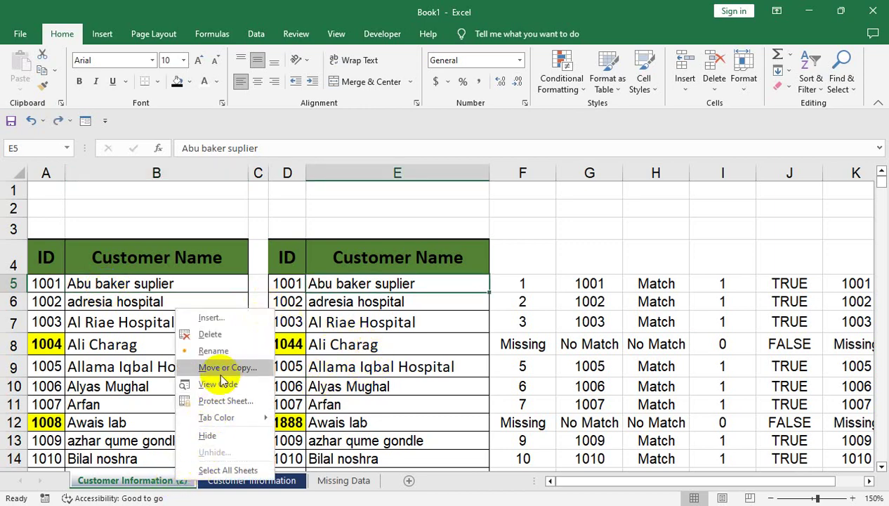
pyautogui.click(218, 366)
pyautogui.click(156, 438)
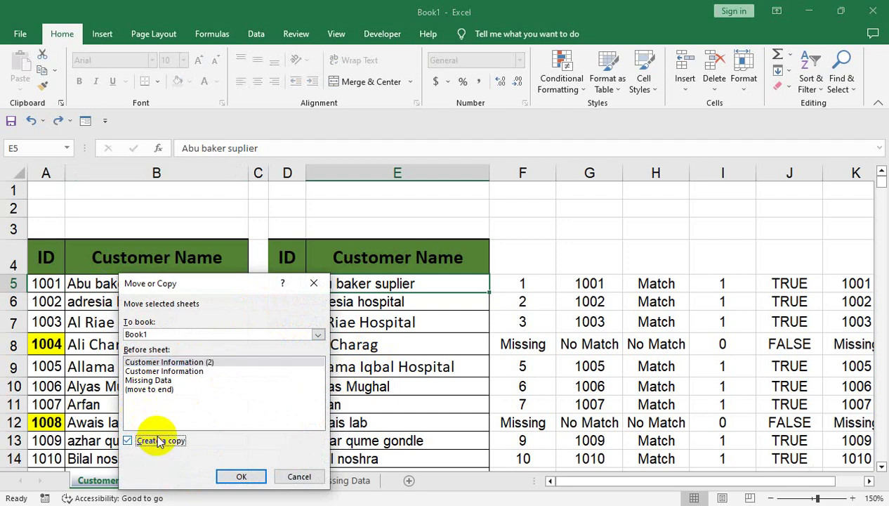
pyautogui.click(194, 334)
pyautogui.click(192, 349)
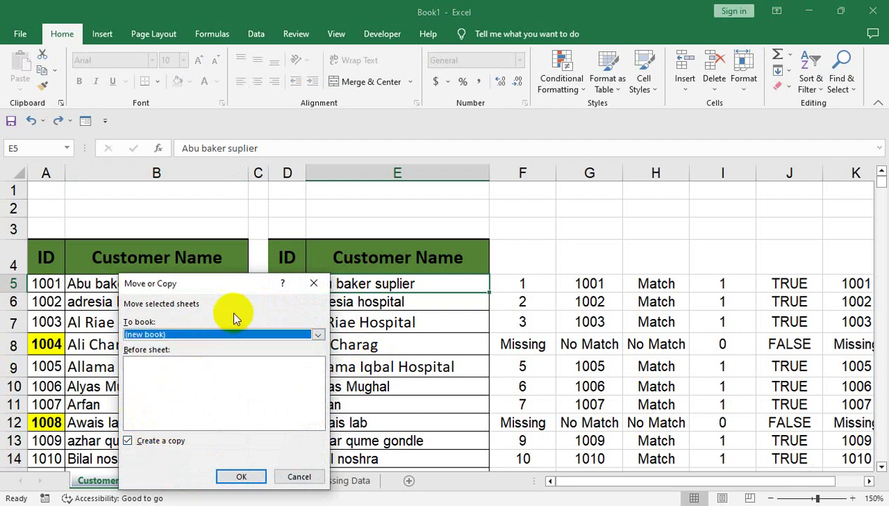
pyautogui.click(239, 476)
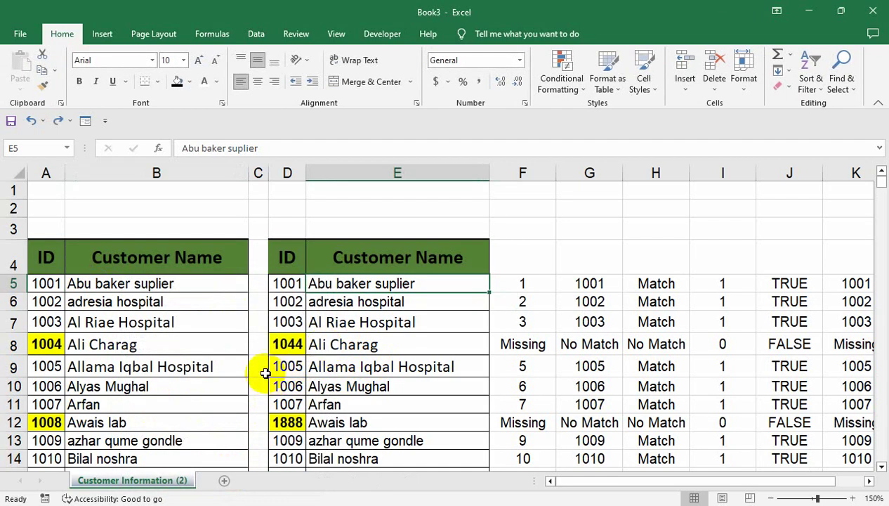
# - Clear helper columns F to K and remove all conditional formatting rules from the sheet
pyautogui.moveTo(551, 173); pyautogui.dragTo(882, 161)
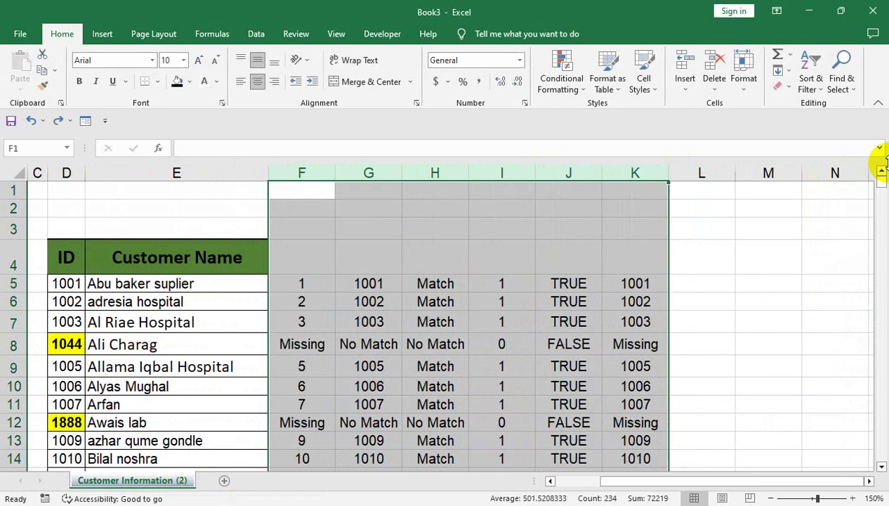
pyautogui.press('Delete')
pyautogui.moveTo(149, 257); pyautogui.dragTo(2, 284)
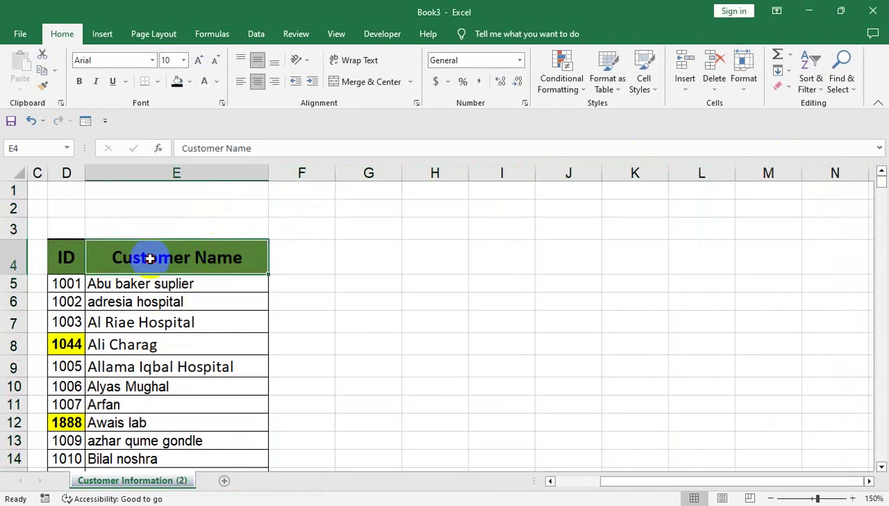
pyautogui.click(293, 260)
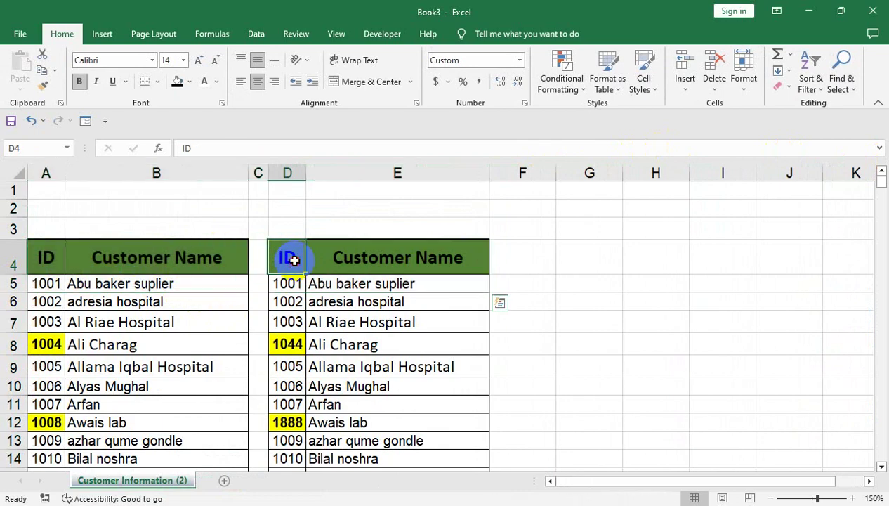
pyautogui.click(605, 70)
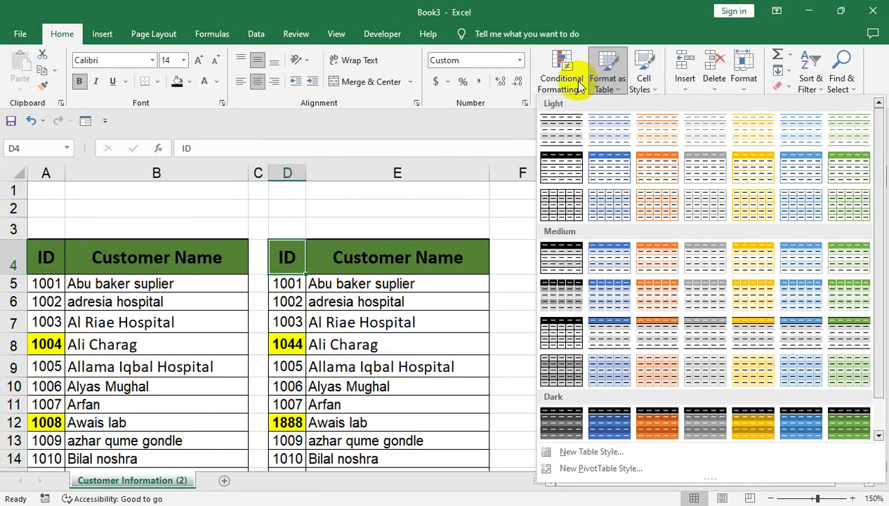
pyautogui.click(562, 74)
pyautogui.moveTo(638, 279)
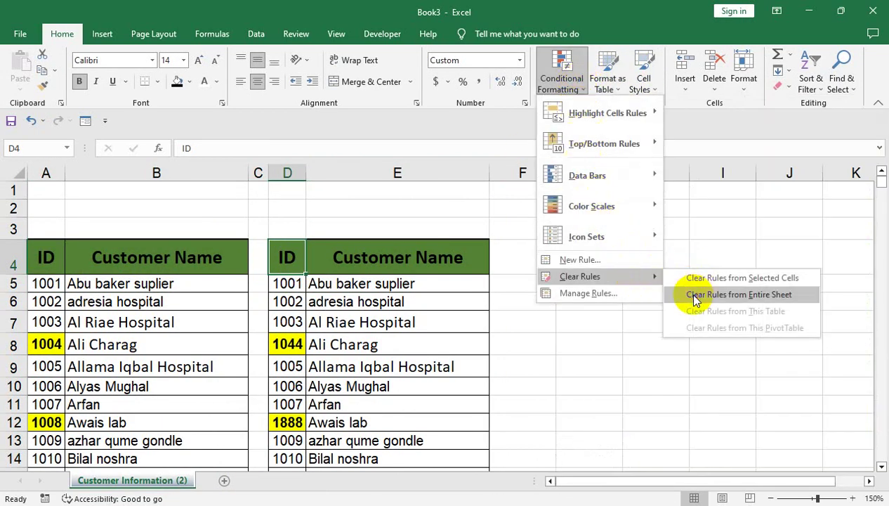
pyautogui.click(730, 293)
# - Select the second ID and Customer Name table from D4 to its last row and copy it
pyautogui.moveTo(303, 254); pyautogui.dragTo(345, 254)
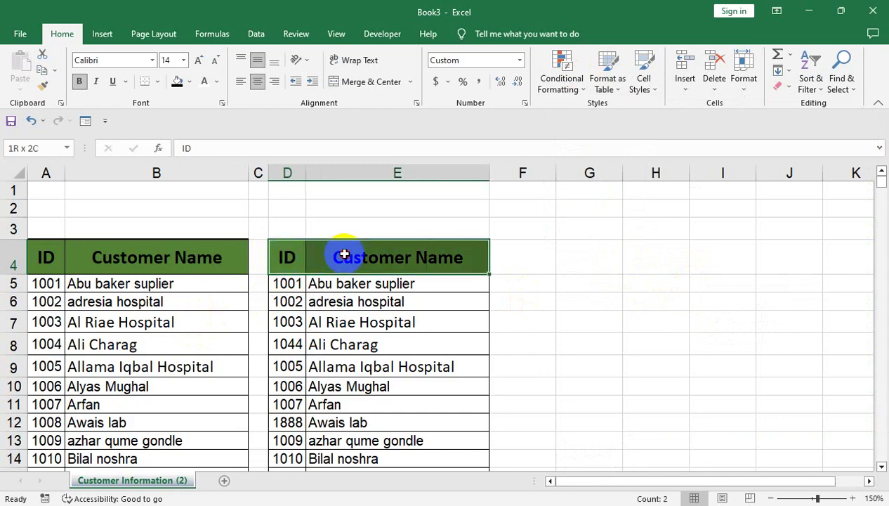
pyautogui.hotkey('ctrl', 'shift', 'Down')
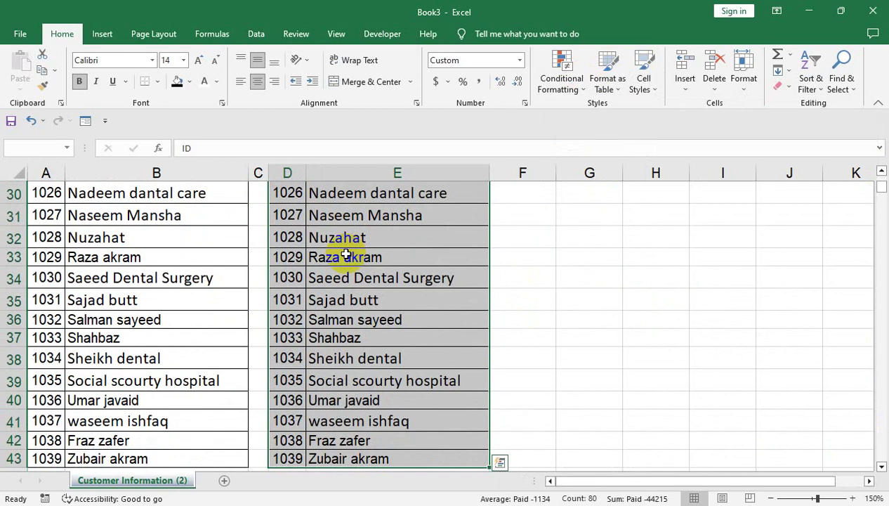
pyautogui.write('x')
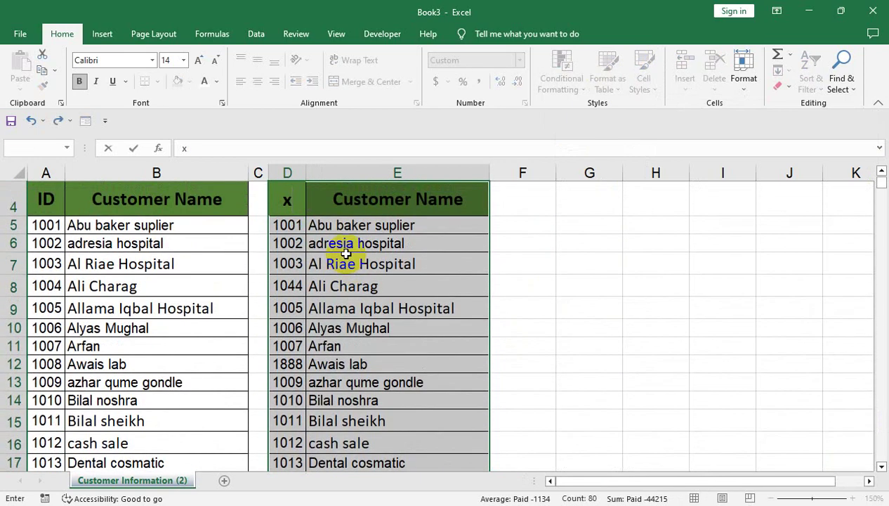
pyautogui.press('Return')
pyautogui.press('Up')
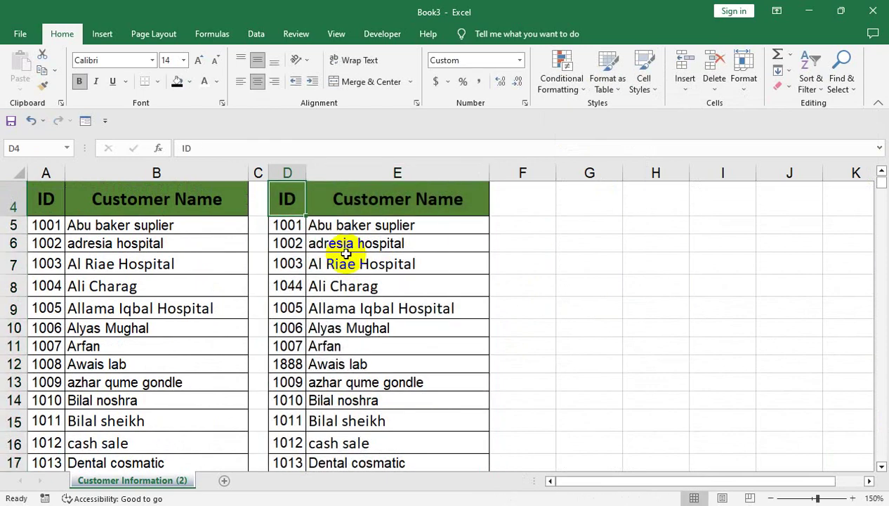
pyautogui.hotkey('shift', 'Right')
pyautogui.hotkey('ctrl', 'shift', 'Down')
pyautogui.scroll(10, 341, 256)
pyautogui.hotkey('ctrl', 'c')
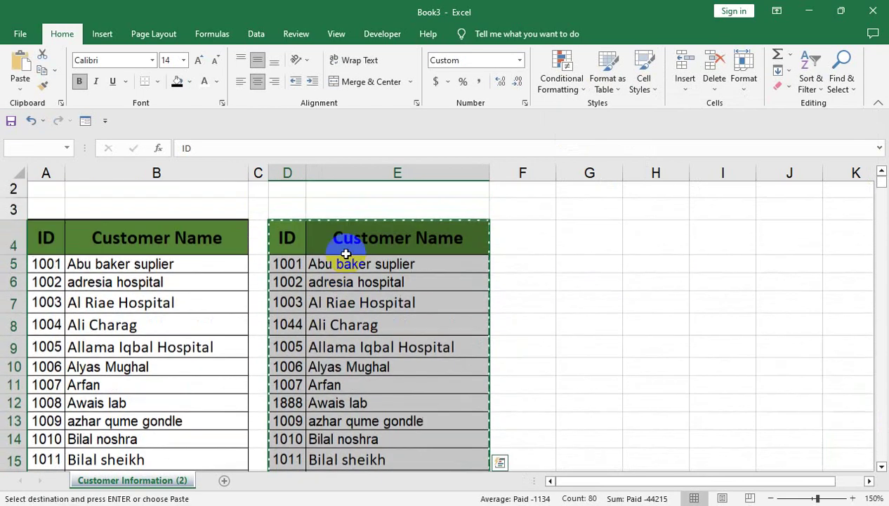
# - Paste the ID table at A1 of a new Sheet2 and autofit column B to the names
pyautogui.click(224, 480)
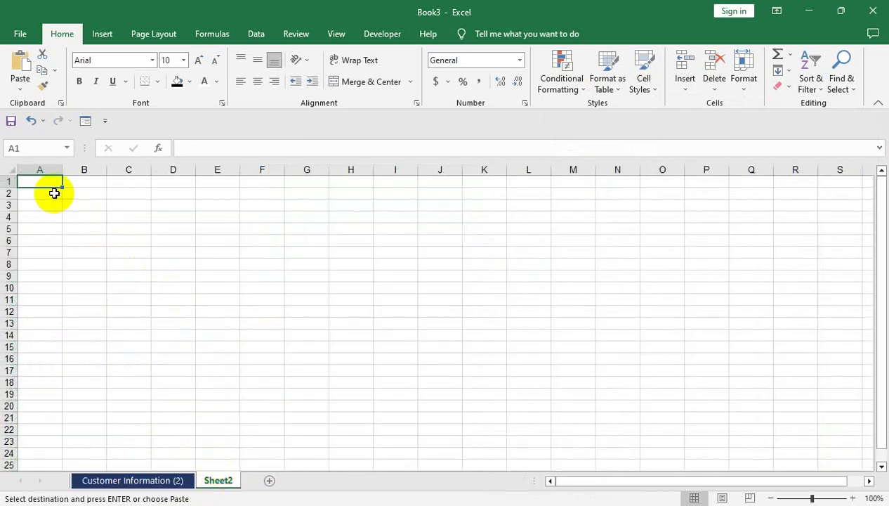
pyautogui.hotkey('ctrl', 'v')
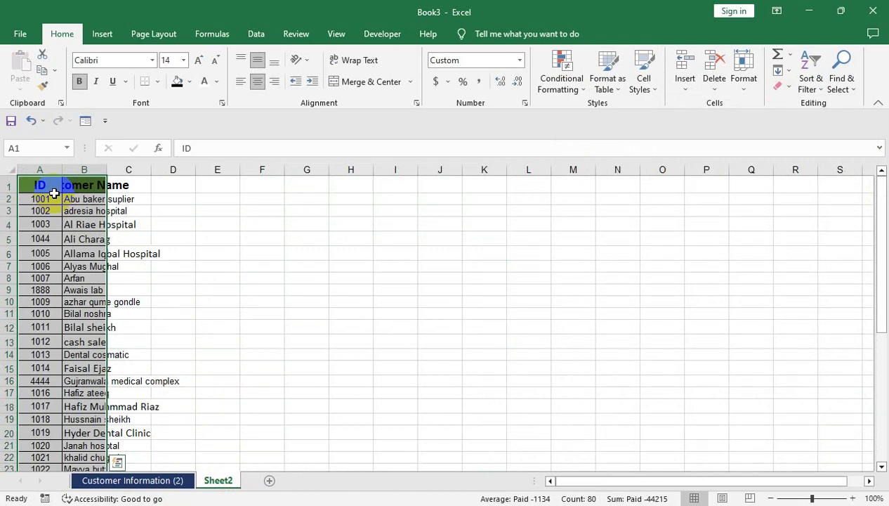
pyautogui.hotkey('alt', 'v')
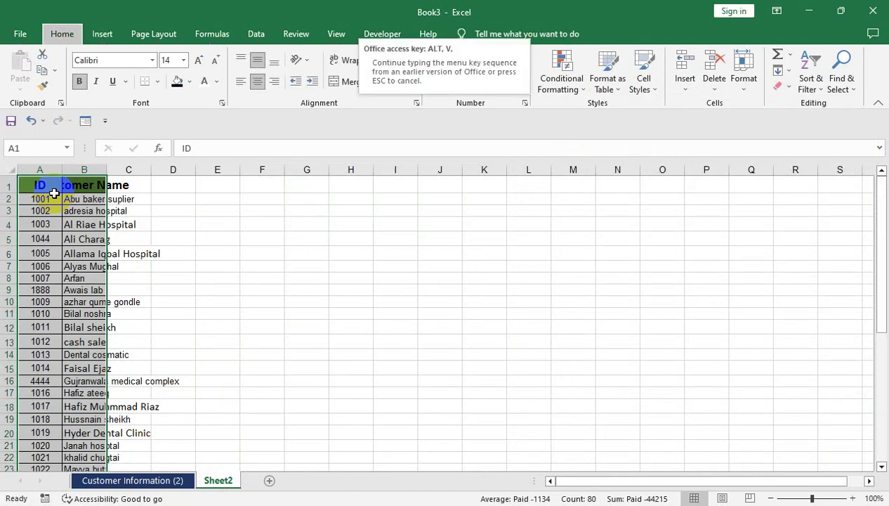
pyautogui.click(40, 238)
pyautogui.doubleClick(107, 170)
pyautogui.click(58, 224)
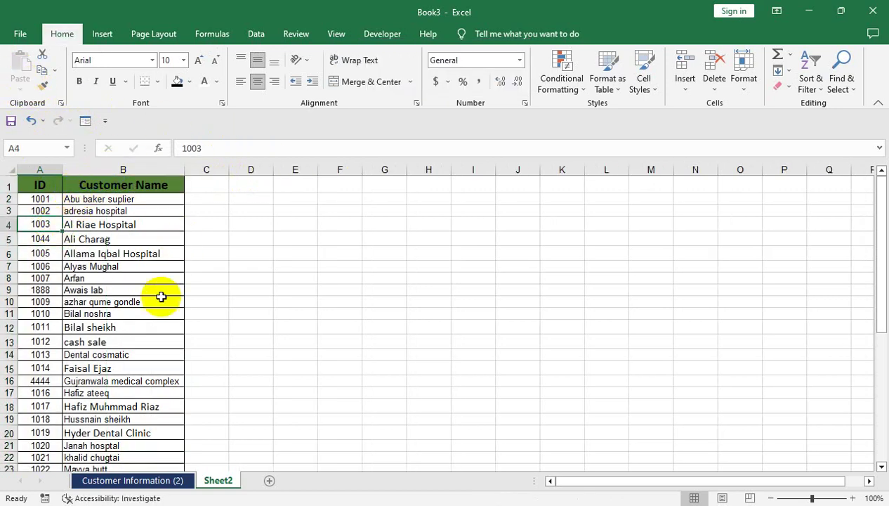
pyautogui.click(135, 480)
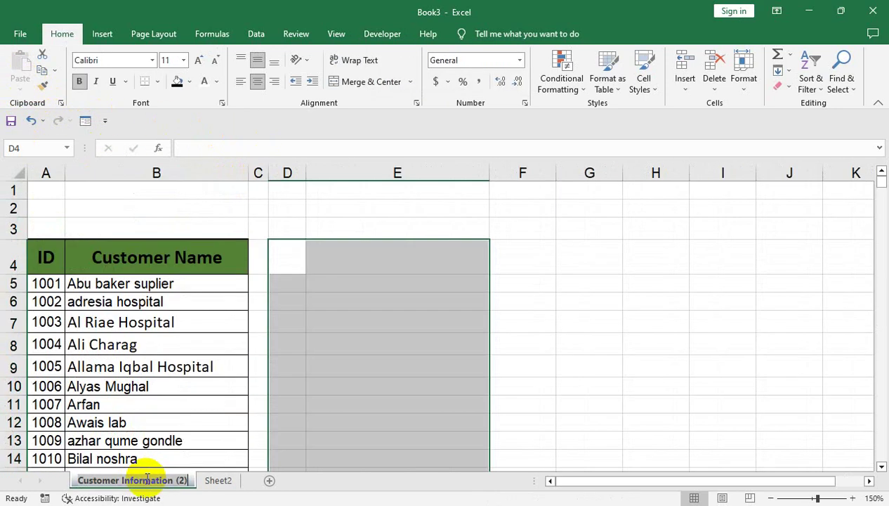
# - Rename the Customer Information (2) sheet to Data1 and Sheet2 to Data2
pyautogui.doubleClick(191, 480)
pyautogui.write('Lis')
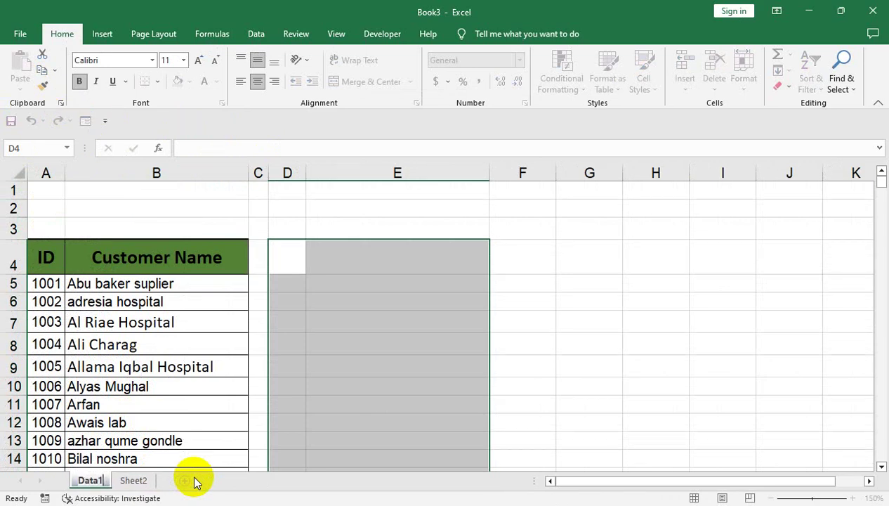
pyautogui.click(118, 483)
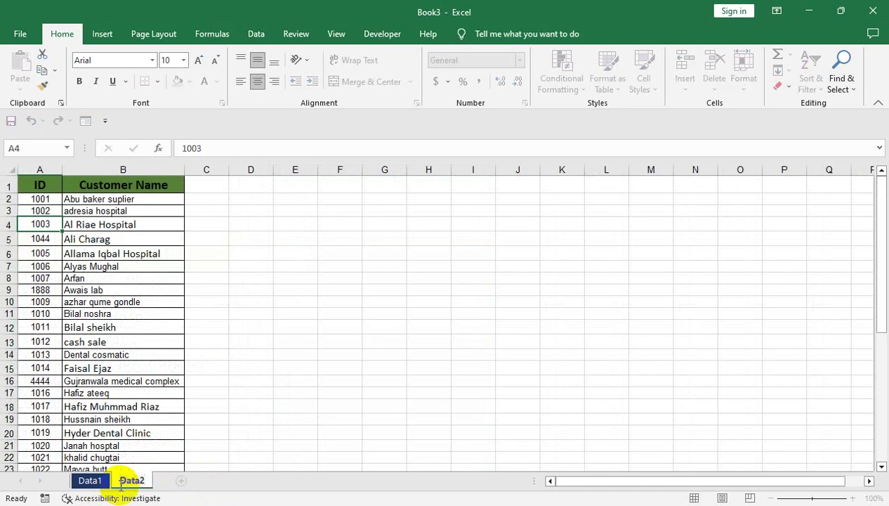
pyautogui.click(124, 363)
# - Add a new Sheet3 and enter the heading Missing ID in cell A1
pyautogui.click(180, 481)
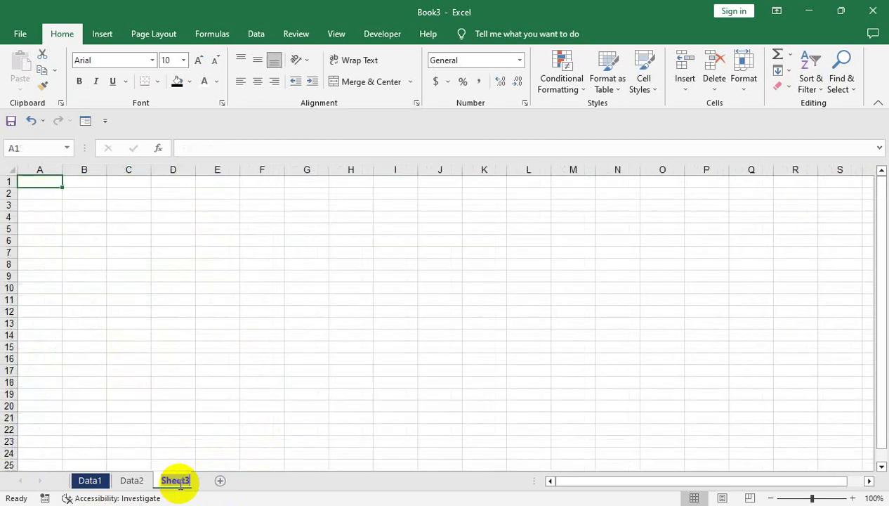
pyautogui.click(91, 276)
pyautogui.click(47, 181)
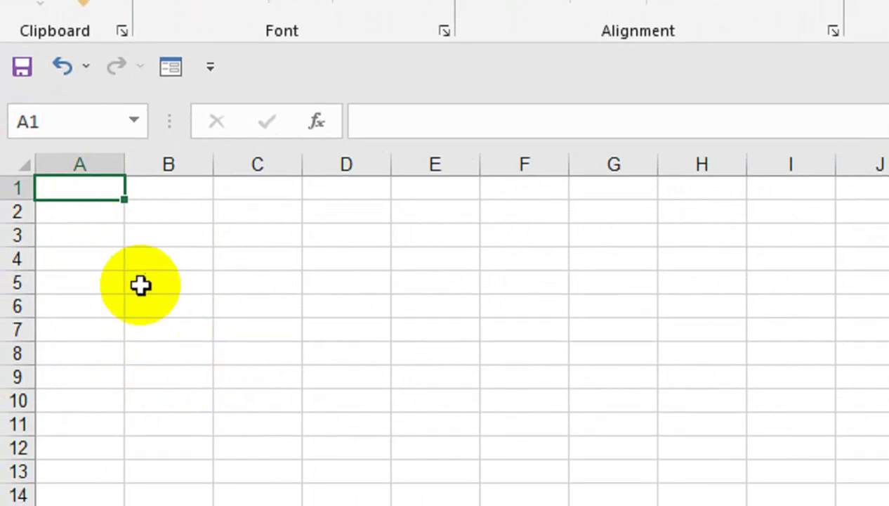
pyautogui.click(92, 212)
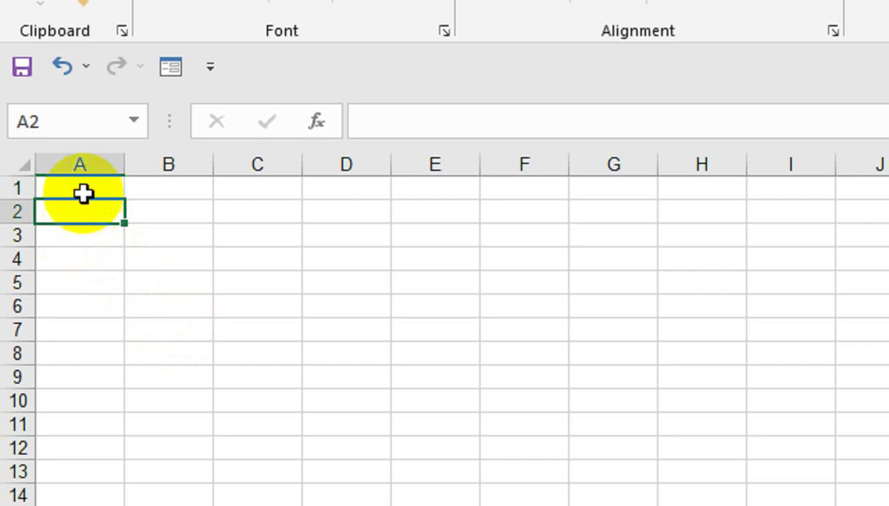
pyautogui.click(84, 190)
pyautogui.write('Miss')
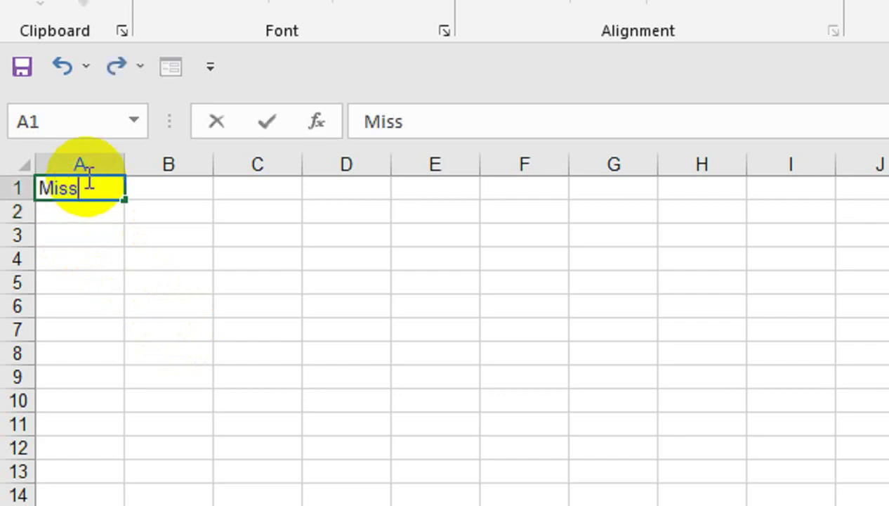
pyautogui.write('ing IF')
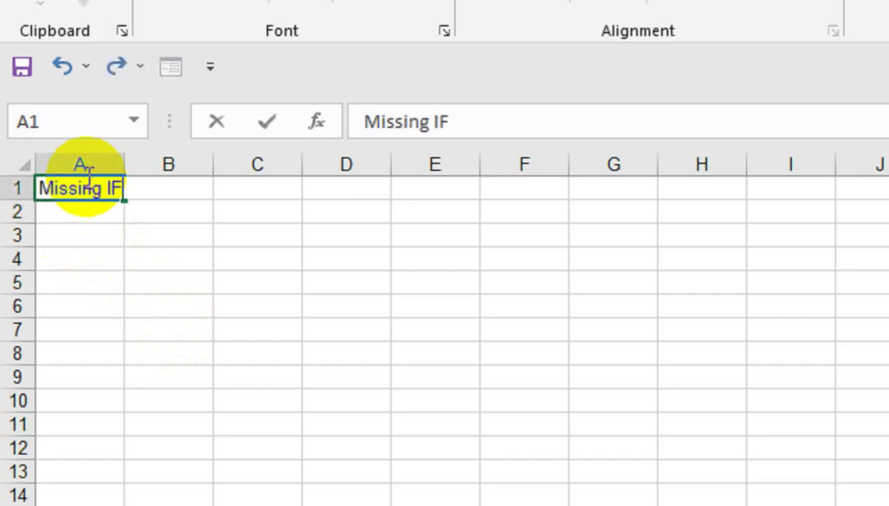
pyautogui.press('BackSpace')
pyautogui.write('D')
pyautogui.press('Return')
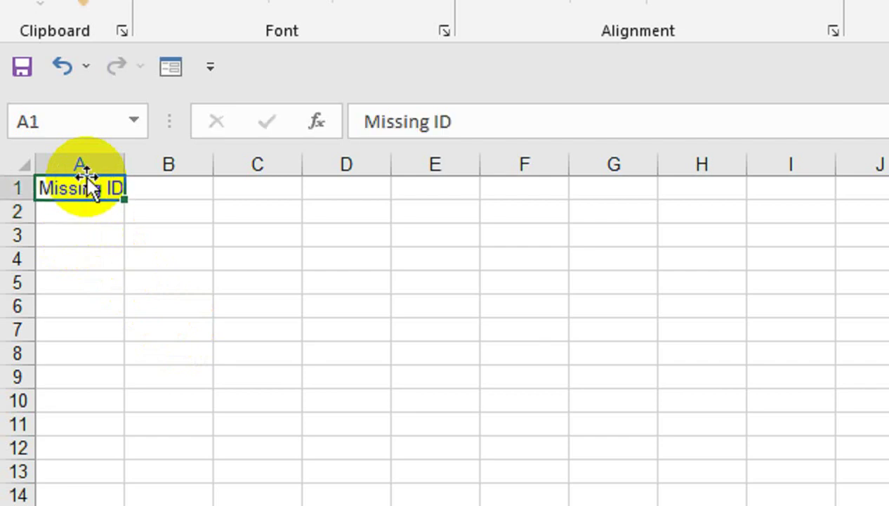
# - Start =IF(Data1!A5<> in A2 referencing Data1 and Data2 IDs, then delete the stray reference
pyautogui.write('=')
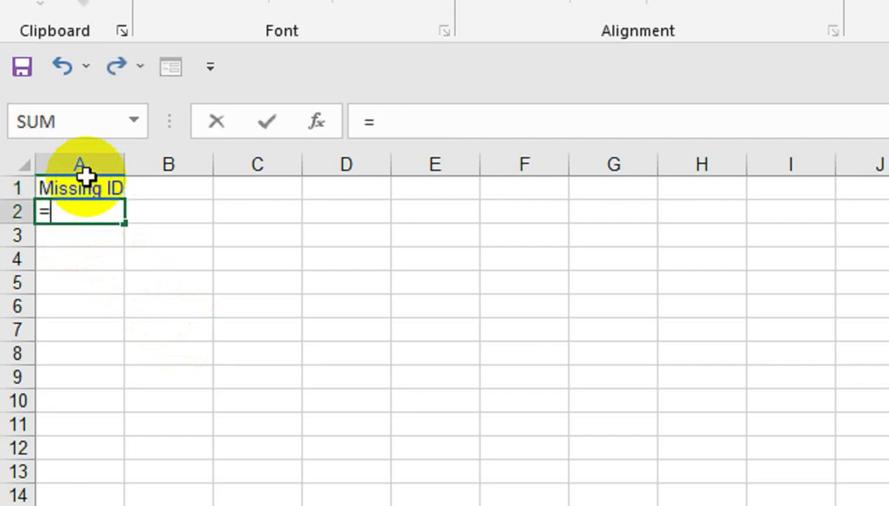
pyautogui.write('if(')
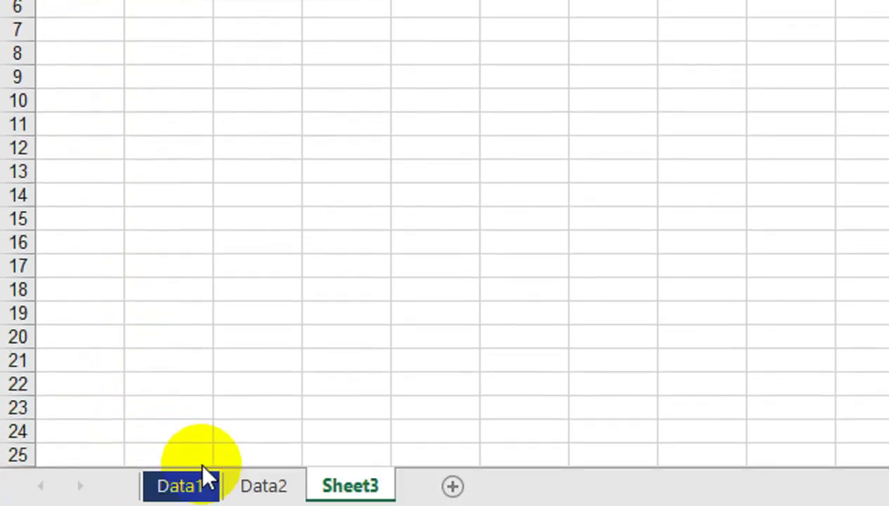
pyautogui.click(209, 454)
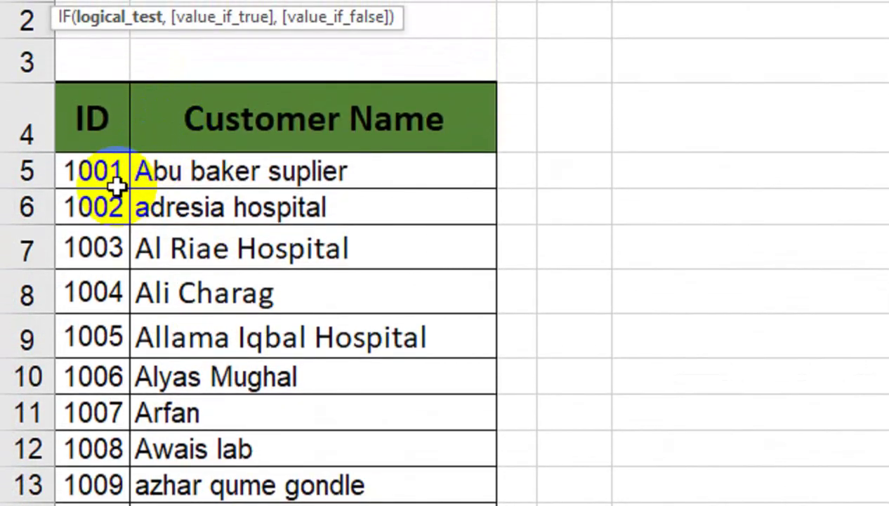
pyautogui.click(116, 184)
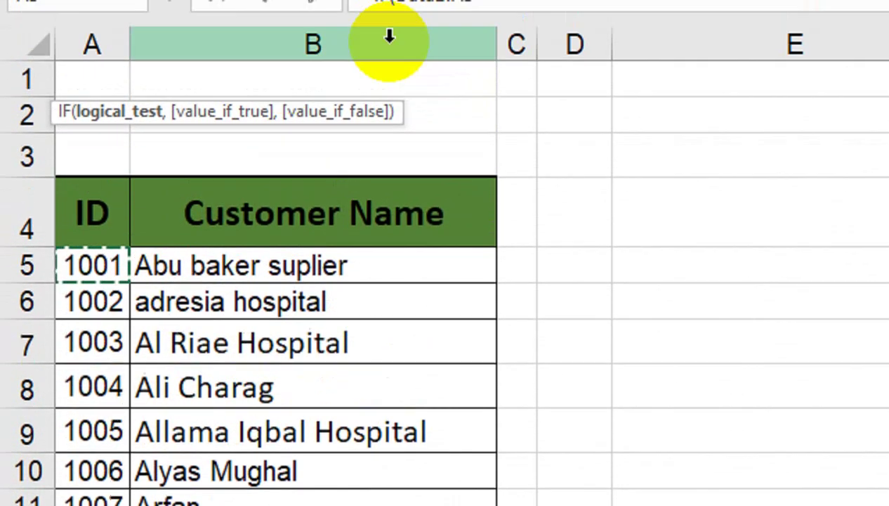
pyautogui.write('<')
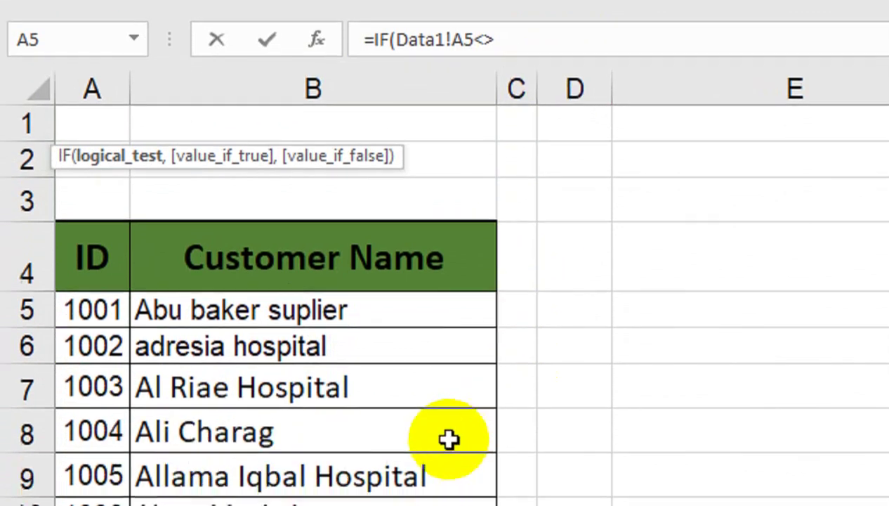
pyautogui.write('>')
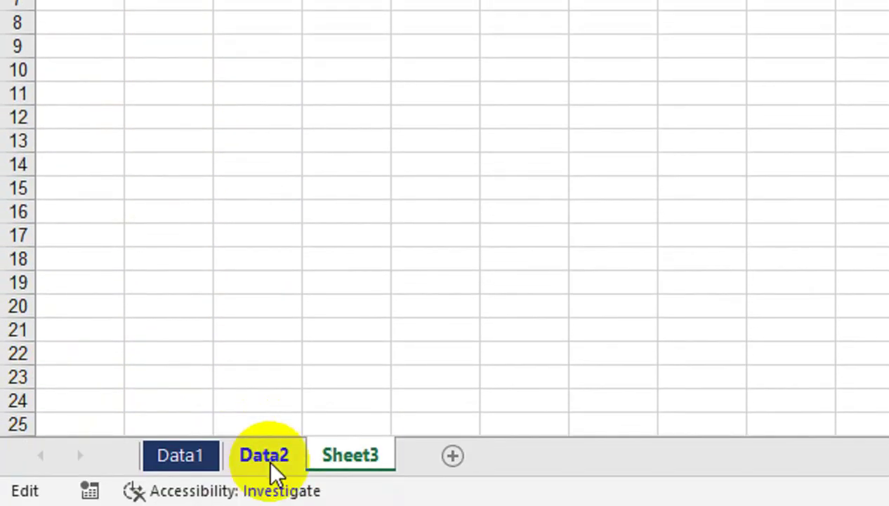
pyautogui.click(271, 455)
pyautogui.click(106, 121)
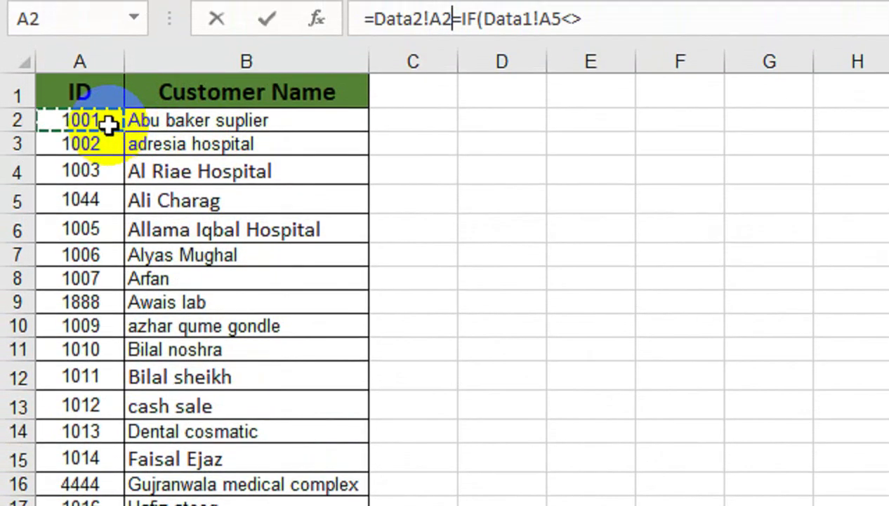
pyautogui.press('BackSpace')
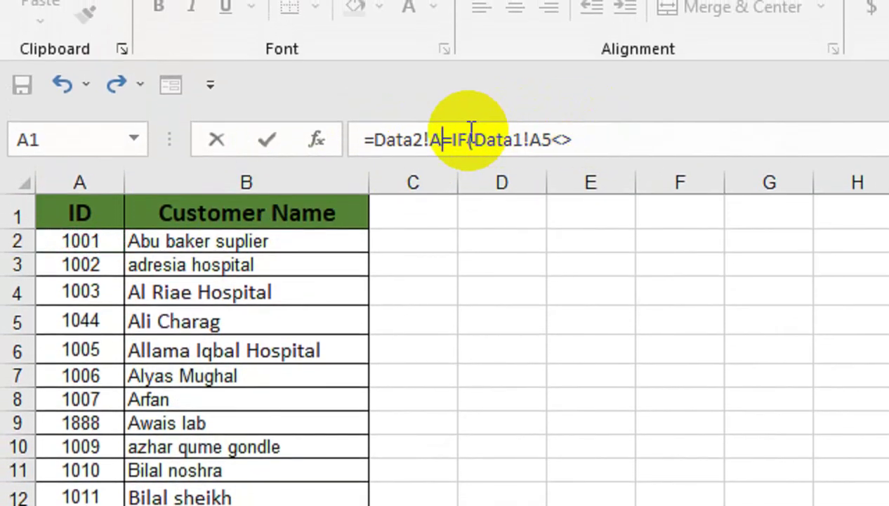
pyautogui.press('BackSpace')
pyautogui.press('BackSpace')
pyautogui.press('BackSpace')
pyautogui.press('BackSpace')
pyautogui.press('BackSpace')
pyautogui.press('BackSpace')
pyautogui.click(587, 139)
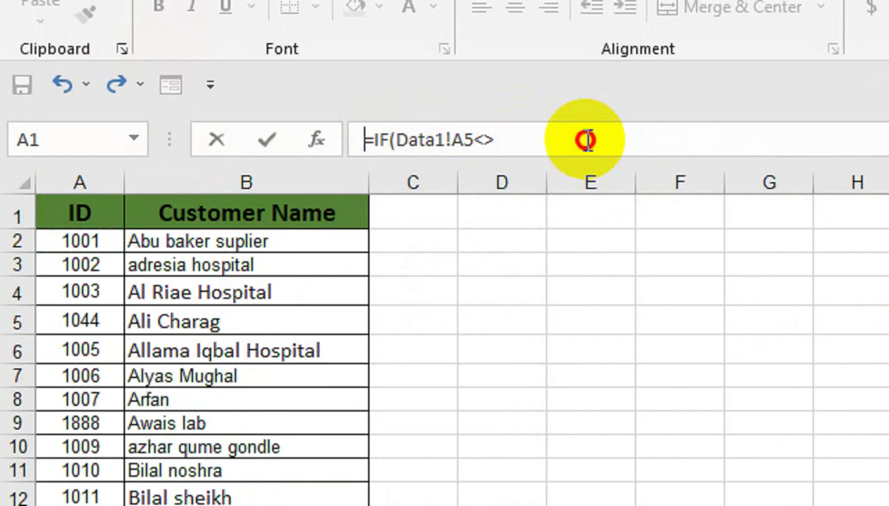
pyautogui.moveTo(494, 139); pyautogui.dragTo(393, 139)
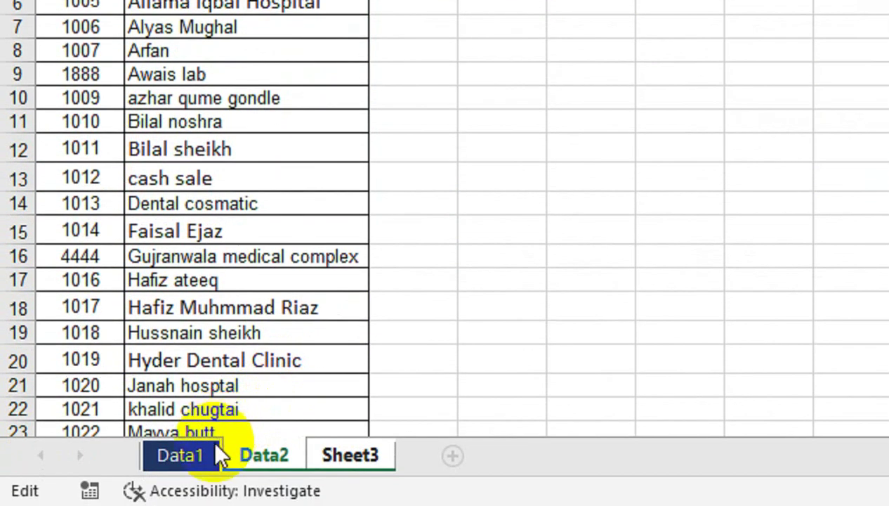
pyautogui.click(222, 453)
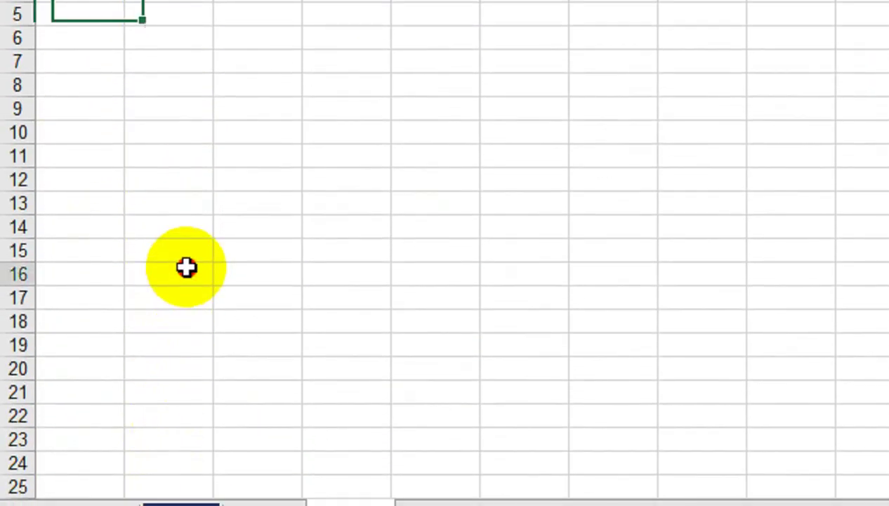
# - Delete the three empty rows above Data1's ID table
pyautogui.click(184, 211)
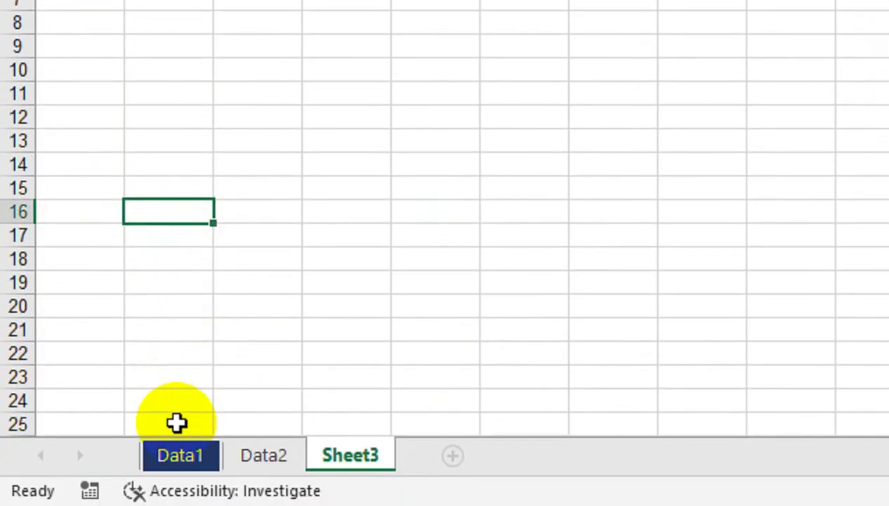
pyautogui.click(264, 455)
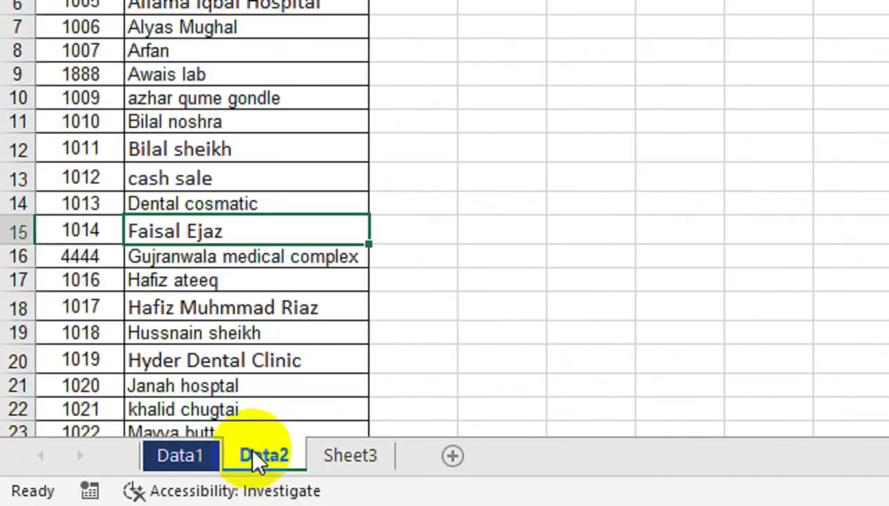
pyautogui.click(178, 455)
pyautogui.moveTo(28, 132); pyautogui.dragTo(15, 223)
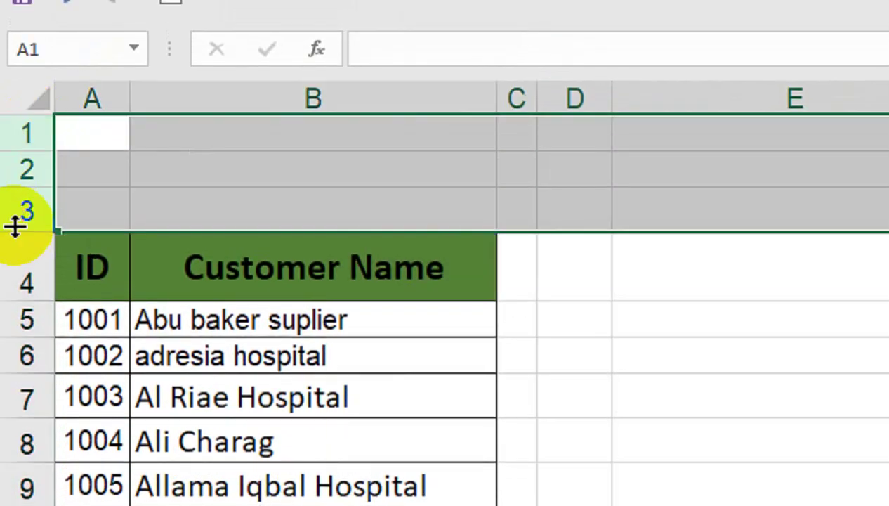
pyautogui.hotkey('ctrl', '-')
pyautogui.click(108, 223)
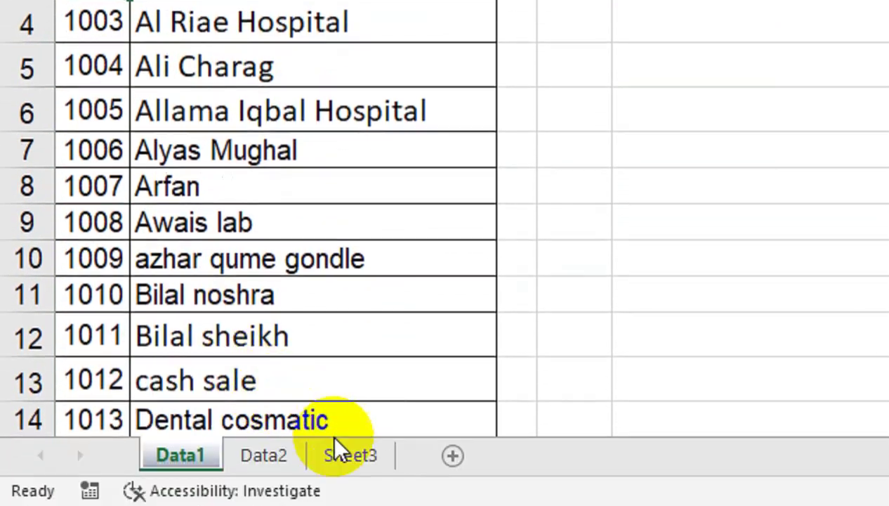
# - Make row 1 on Sheet3 taller and middle-align the Missing ID heading
pyautogui.click(351, 453)
pyautogui.scroll(2, 278, 75)
pyautogui.click(112, 112)
pyautogui.moveTo(119, 113); pyautogui.dragTo(159, 113)
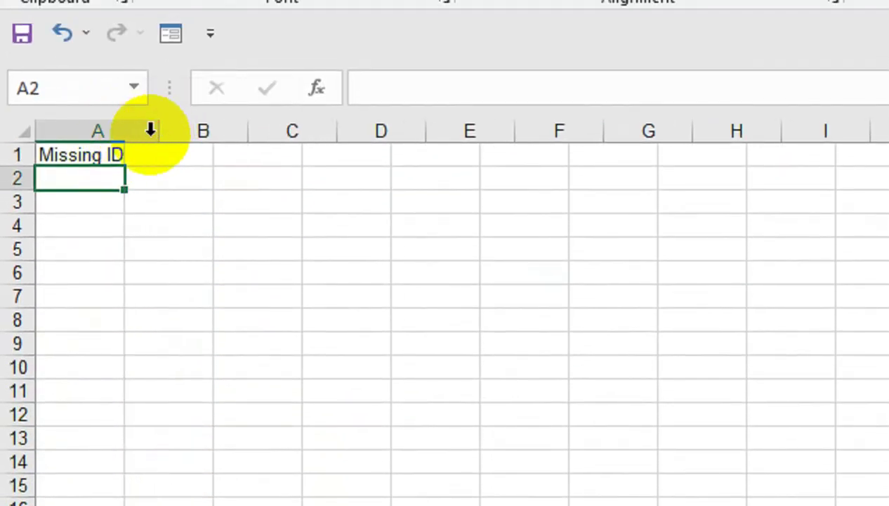
pyautogui.moveTo(14, 171); pyautogui.dragTo(14, 195)
pyautogui.click(63, 164)
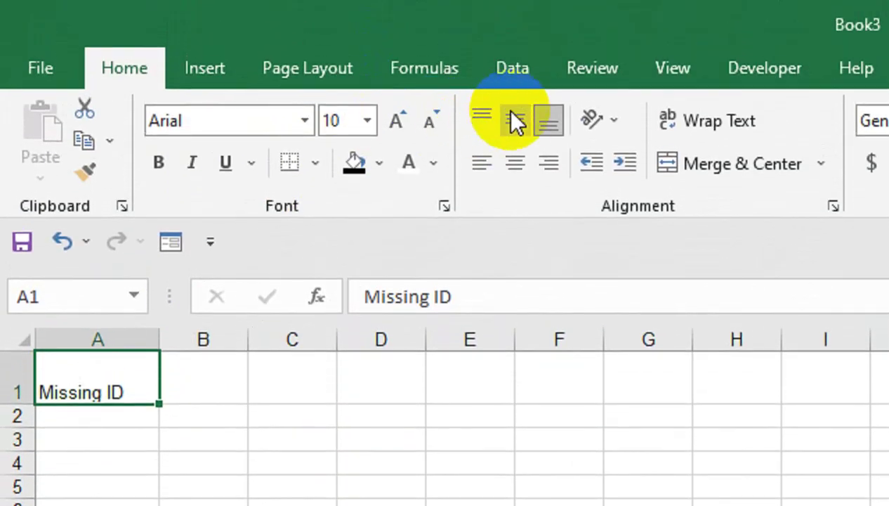
pyautogui.click(518, 123)
# - Format the heading as bold 16-point Arial and widen column A to fit
pyautogui.click(303, 119)
pyautogui.scroll(-1, 279, 452)
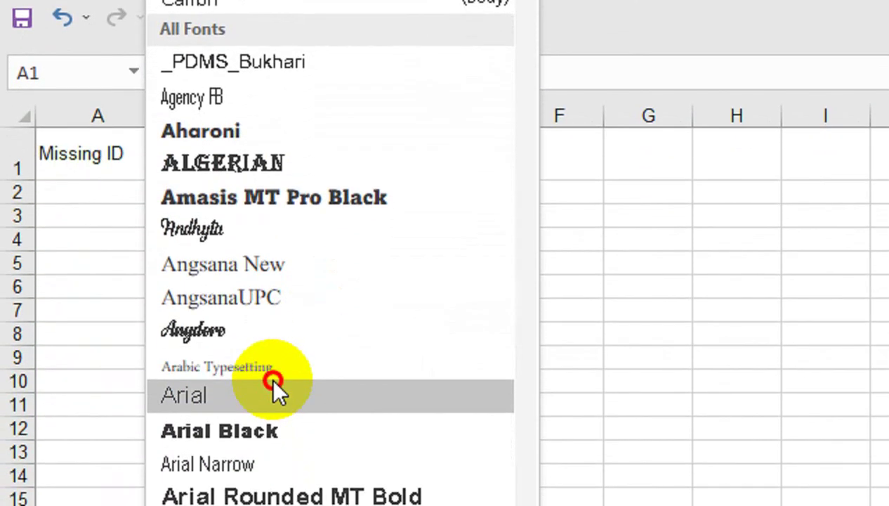
pyautogui.click(278, 389)
pyautogui.click(159, 40)
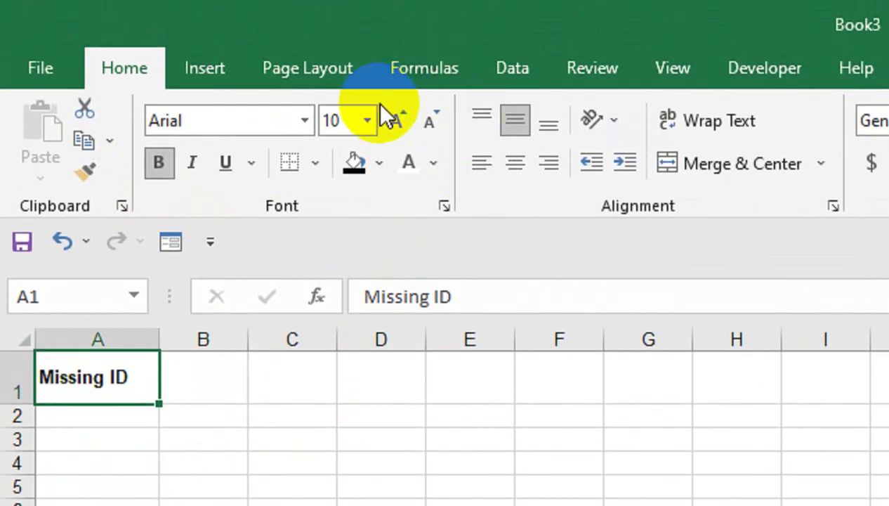
pyautogui.click(397, 120)
pyautogui.click(397, 121)
pyautogui.click(397, 121)
pyautogui.click(397, 121)
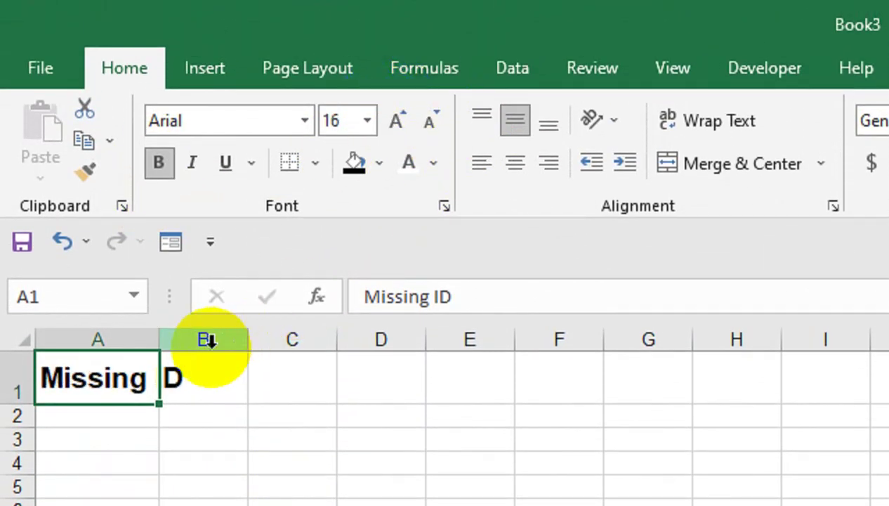
pyautogui.doubleClick(160, 340)
pyautogui.click(153, 353)
# - Build an IF formula in A2 comparing Data1!A3 with Data2!A2 and joining "Data1:" to Data1!A2
pyautogui.write('=i')
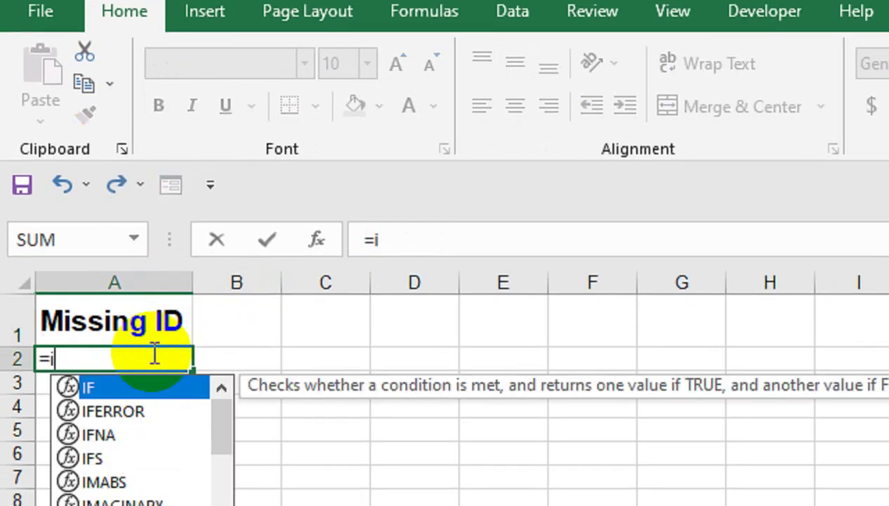
pyautogui.write('f')
pyautogui.press('Tab')
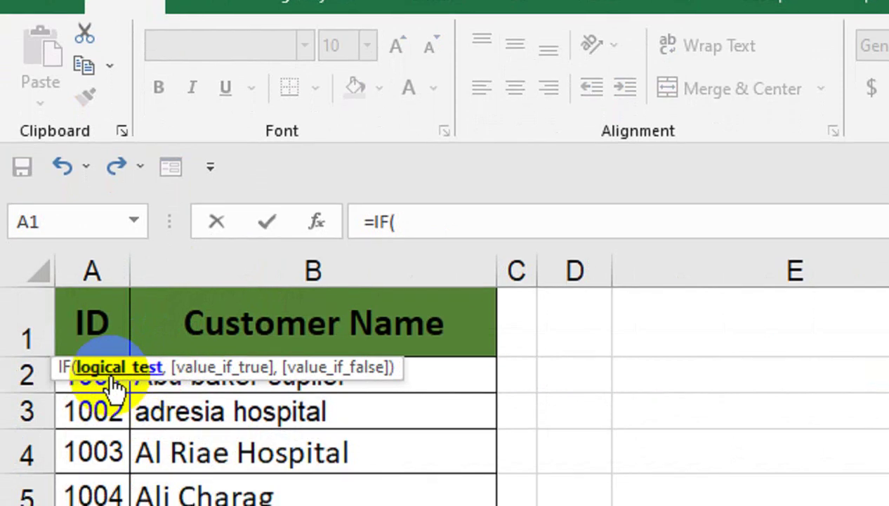
pyautogui.click(106, 385)
pyautogui.write('<>')
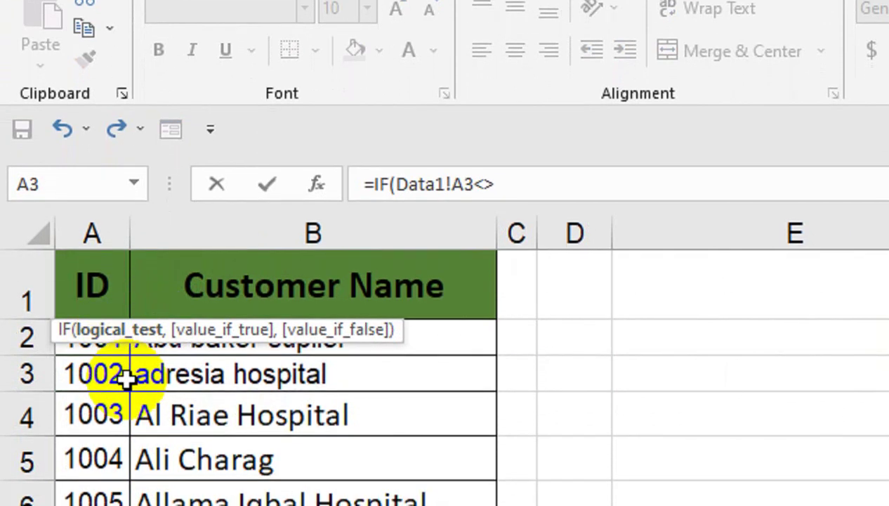
pyautogui.scroll(-3, 125, 380)
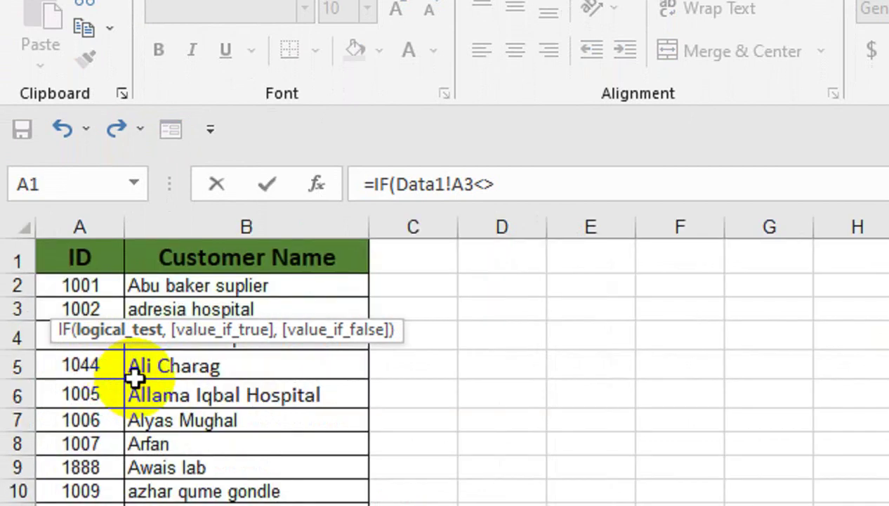
pyautogui.click(107, 276)
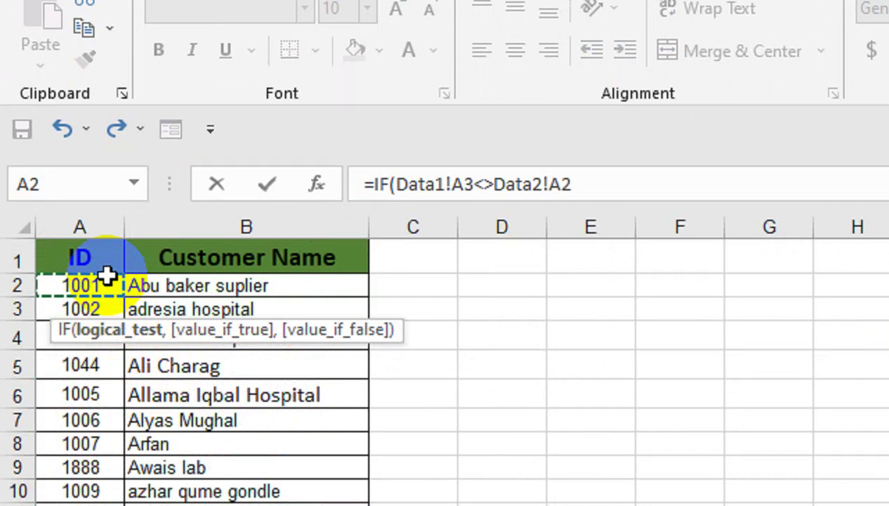
pyautogui.write('"Data1:"&')
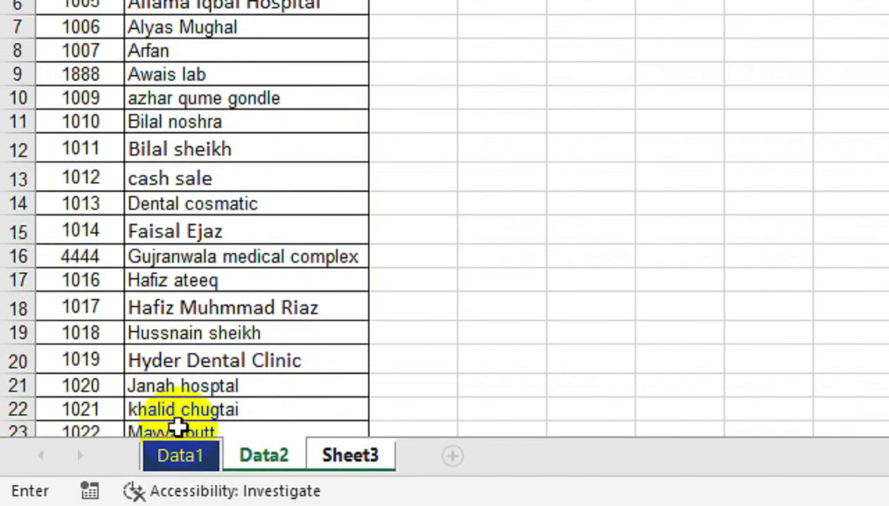
pyautogui.click(184, 455)
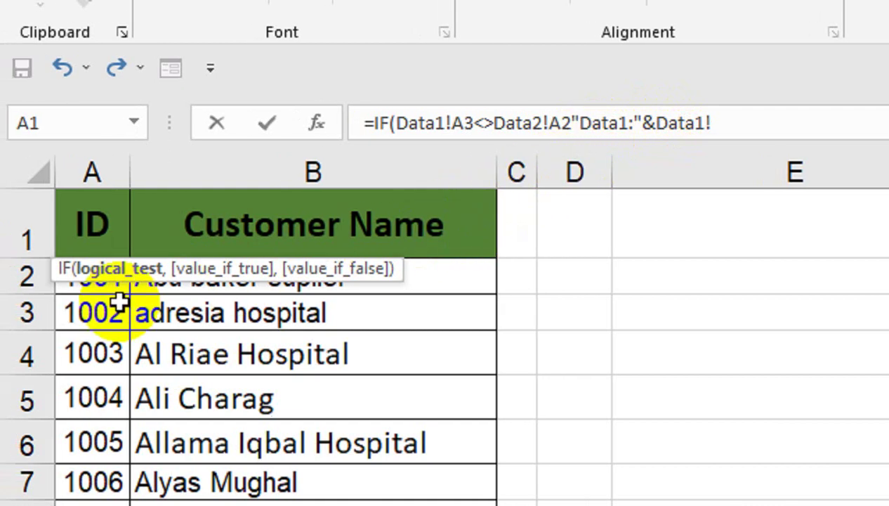
pyautogui.click(71, 285)
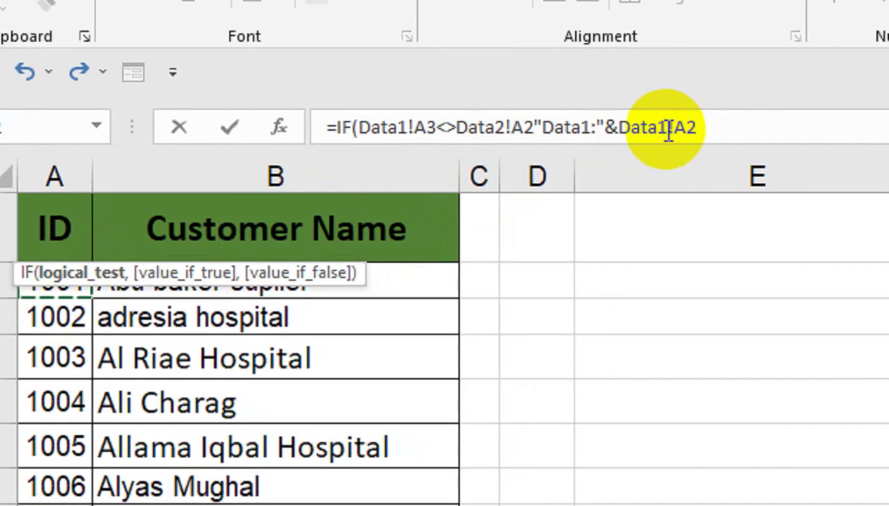
# - Append " vs Data2:"& and the Data2!A2 reference to the formula, ending with a comma
pyautogui.write('" vs')
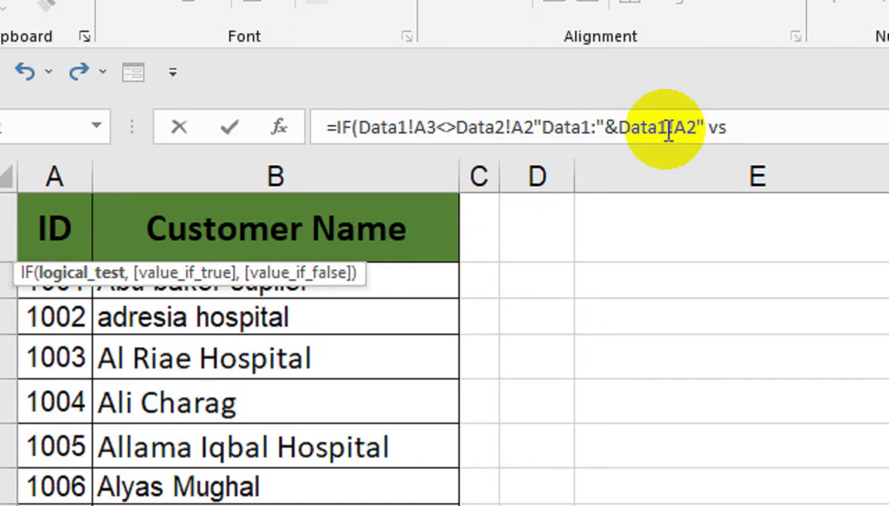
pyautogui.write('Da')
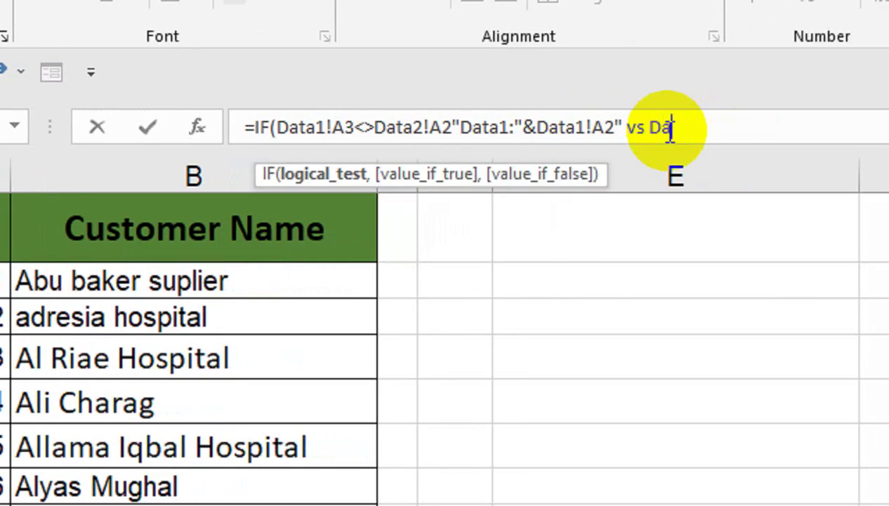
pyautogui.write('ta2:')
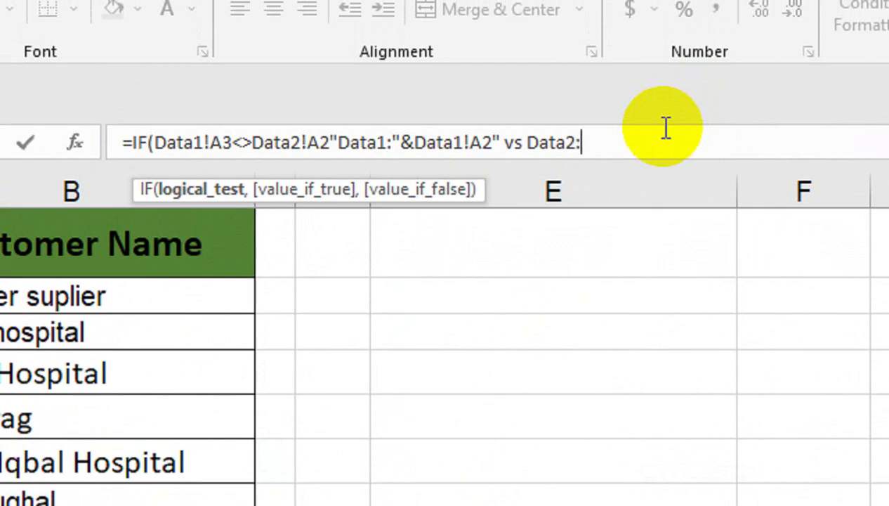
pyautogui.write('&')
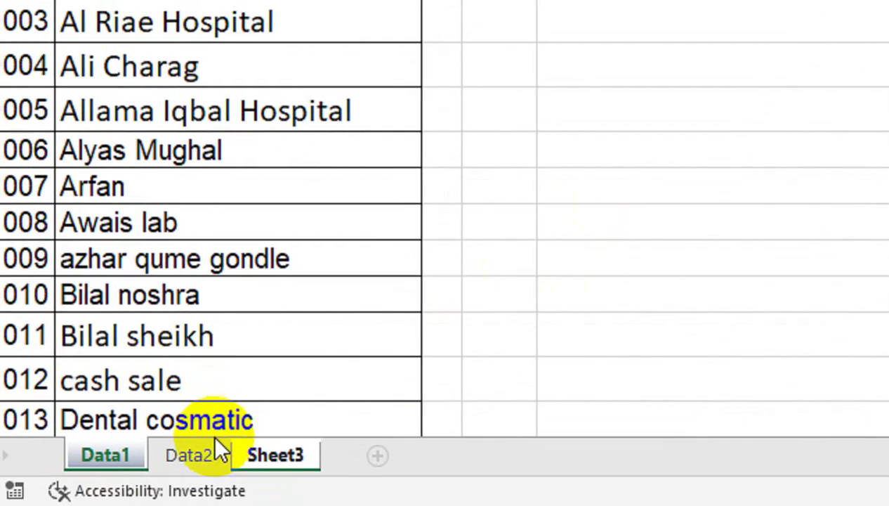
pyautogui.click(212, 453)
pyautogui.click(80, 139)
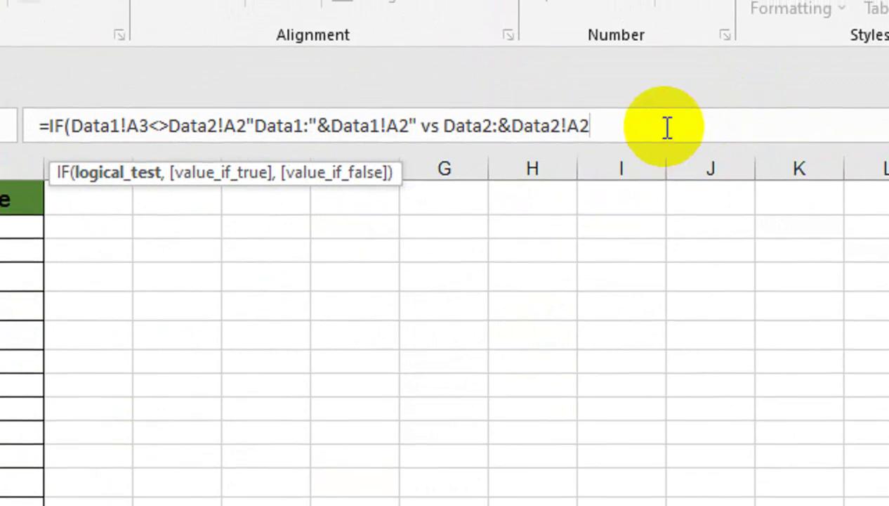
pyautogui.write(',')
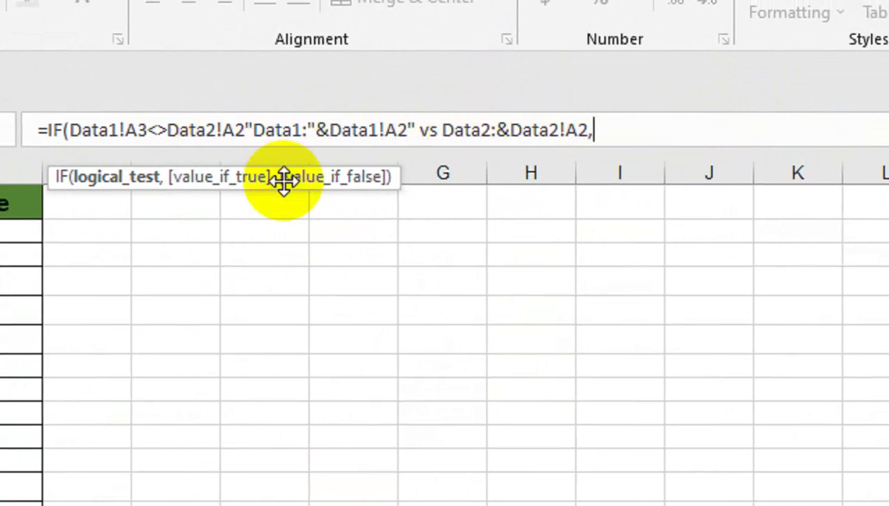
# - Insert the missing comma after the Data1!A3<>Data2!A2 condition and the missing quote after Data2:
pyautogui.click(248, 131)
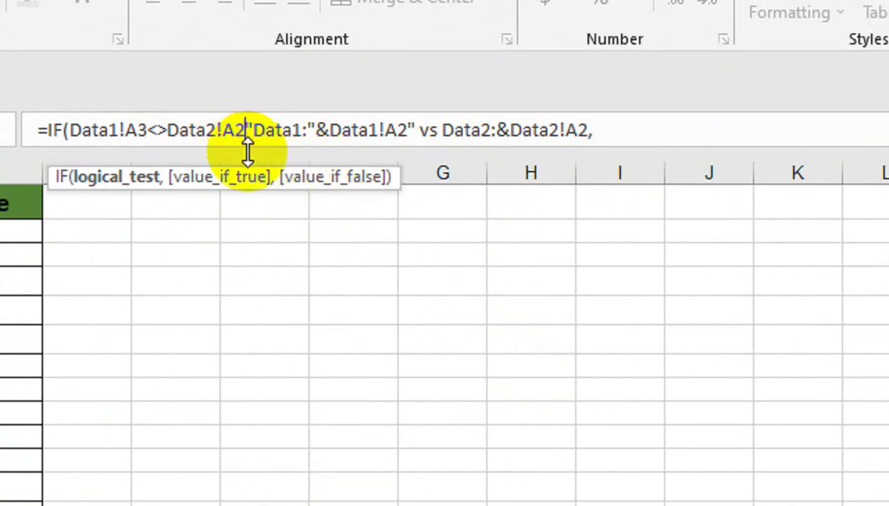
pyautogui.write(',')
pyautogui.click(636, 131)
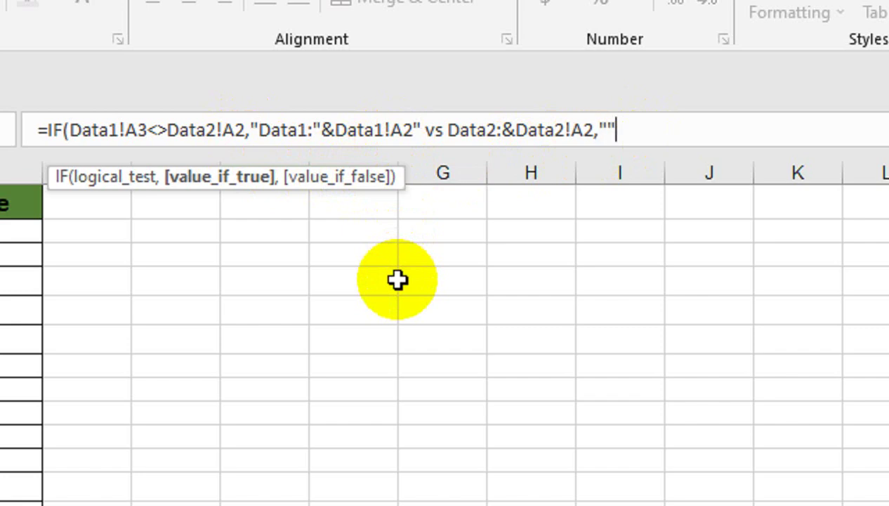
pyautogui.click(506, 148)
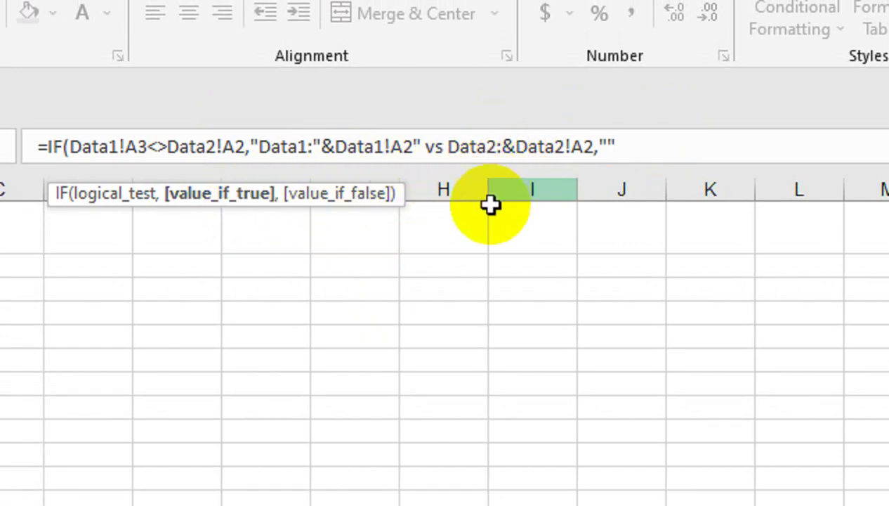
pyautogui.write('"')
pyautogui.click(609, 147)
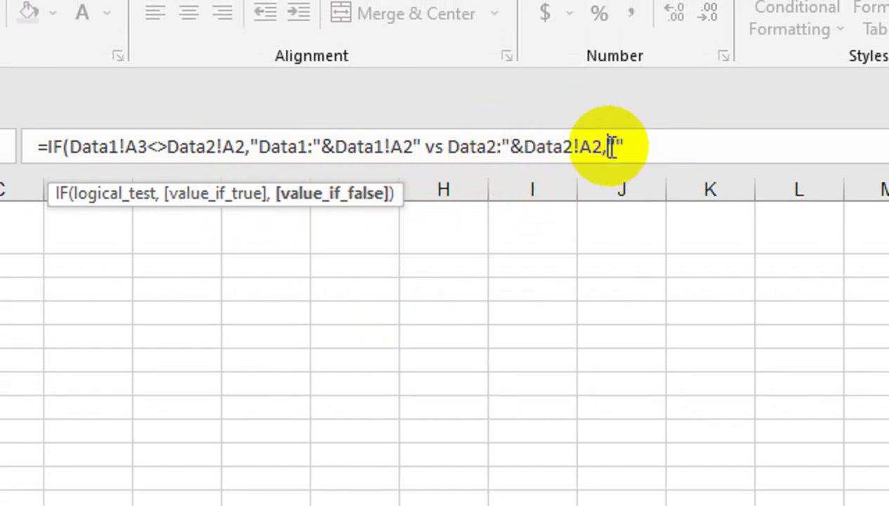
pyautogui.click(653, 144)
pyautogui.write(')')
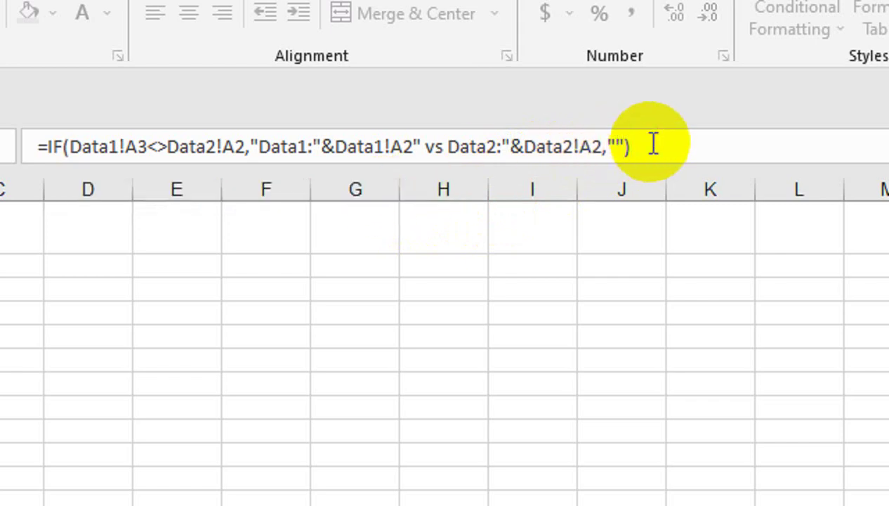
pyautogui.press('Return')
pyautogui.press('Return')
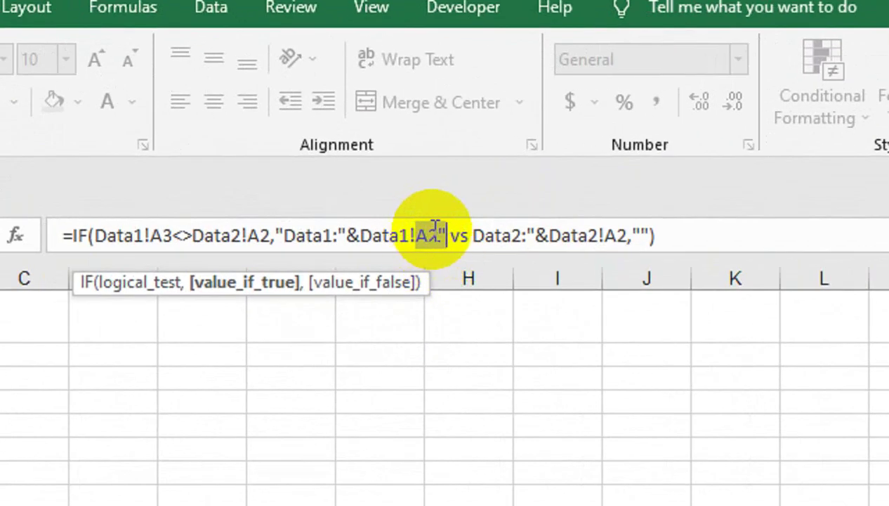
pyautogui.click(436, 226)
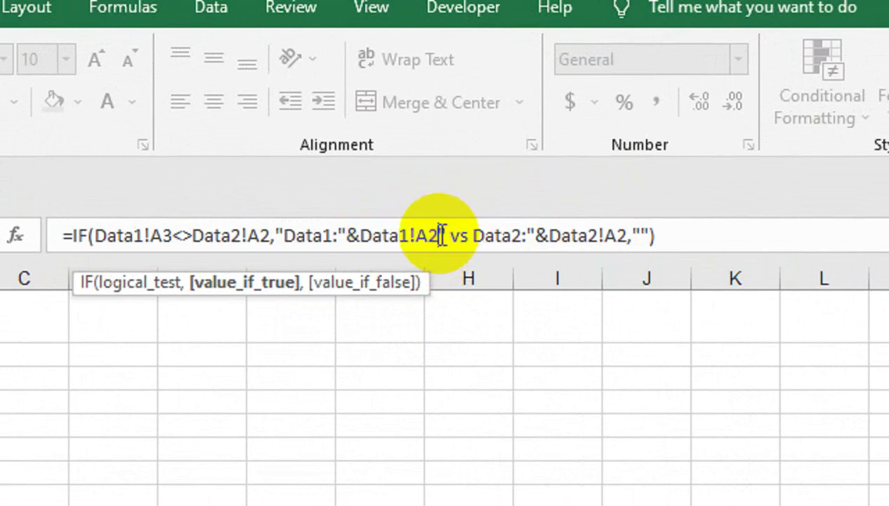
# - Add the missing & after Data1!A2, commit the formula, and fill it down column A to row 21
pyautogui.write('&')
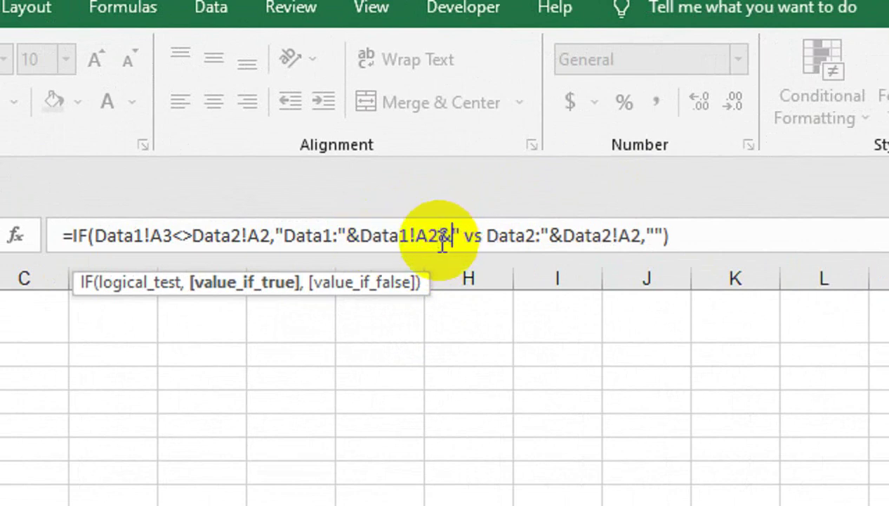
pyautogui.press('Return')
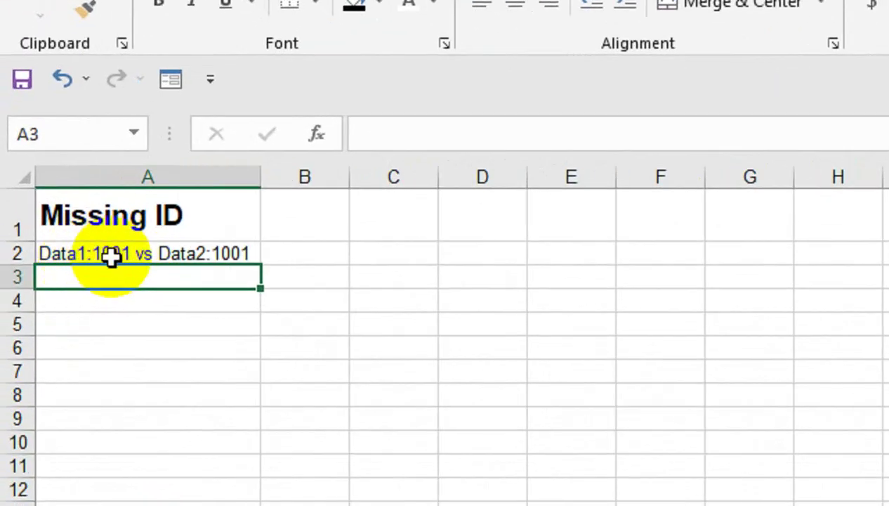
pyautogui.click(244, 257)
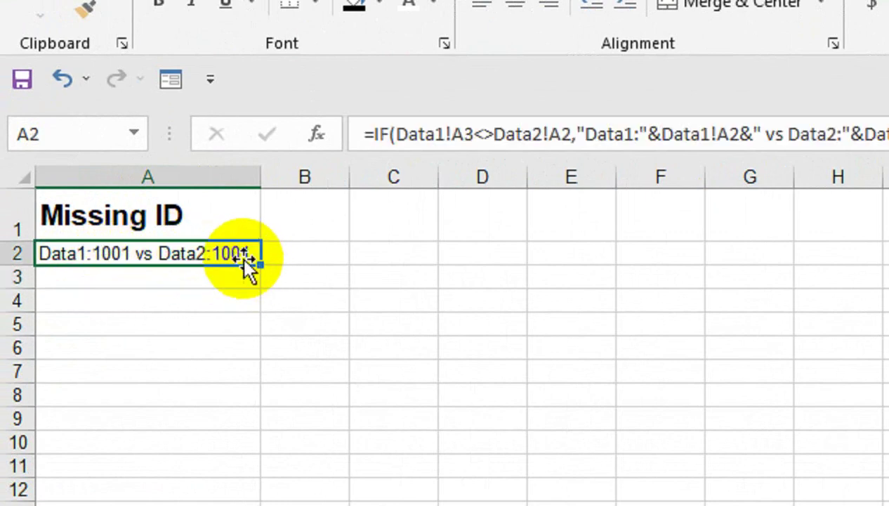
pyautogui.moveTo(266, 268); pyautogui.dragTo(311, 379)
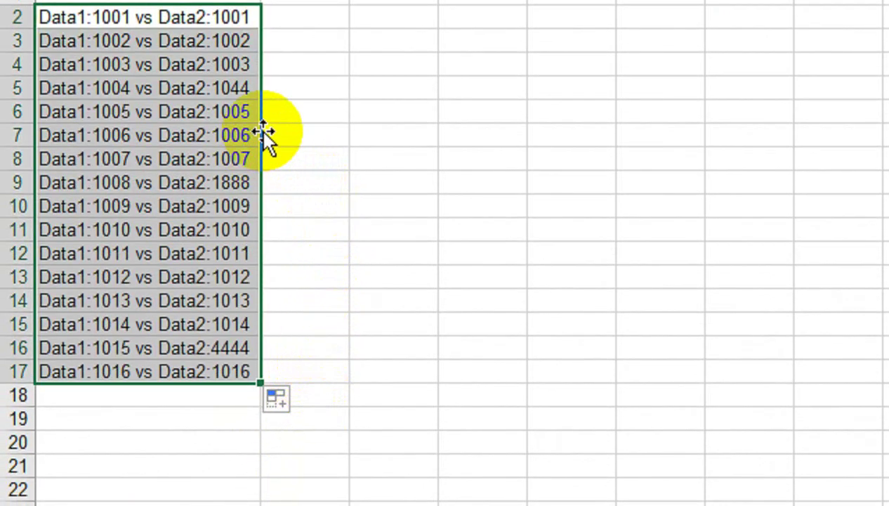
pyautogui.hotkey('ctrl', 'z')
pyautogui.moveTo(260, 197)
pyautogui.mouseDown()
pyautogui.moveTo(284, 398)
pyautogui.moveTo(329, 379)
pyautogui.mouseUp()
pyautogui.scroll(1, 266, 84)
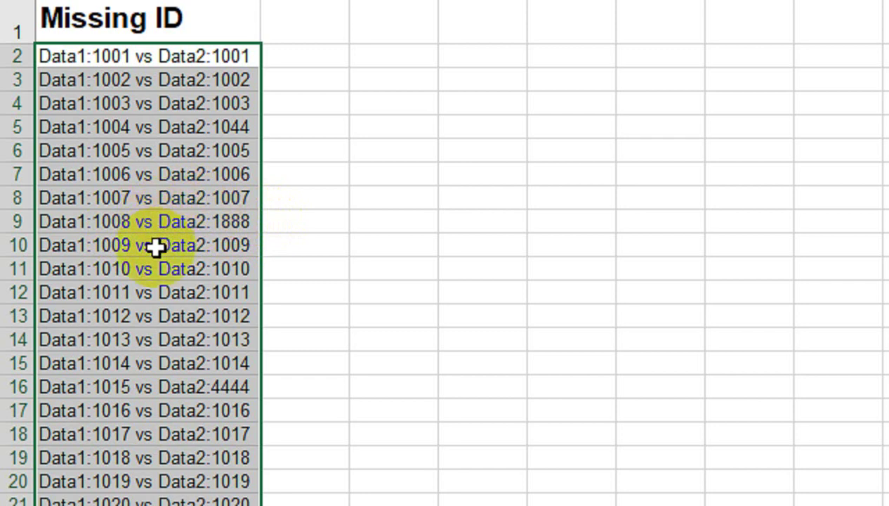
pyautogui.scroll(-1, 135, 382)
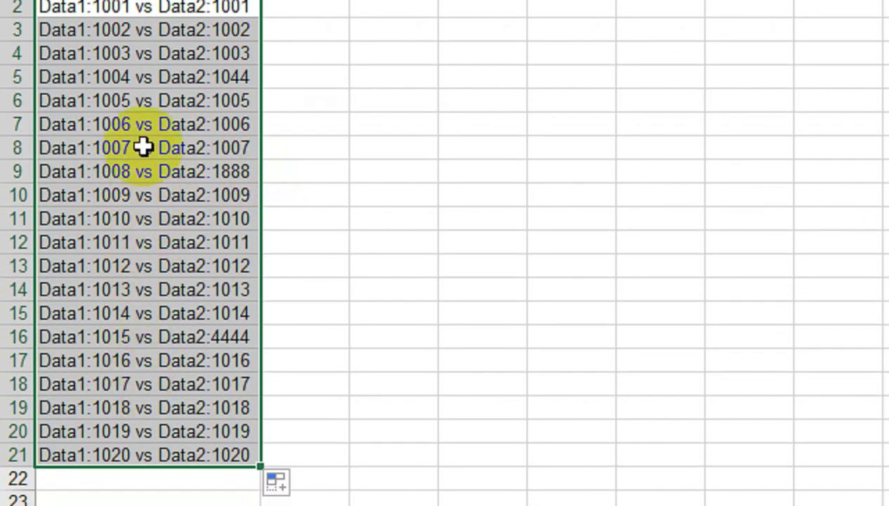
pyautogui.scroll(1, 137, 137)
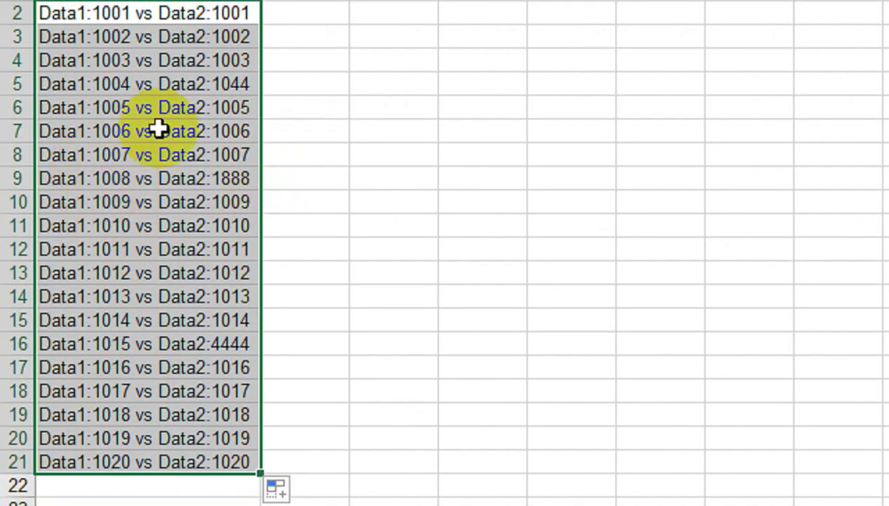